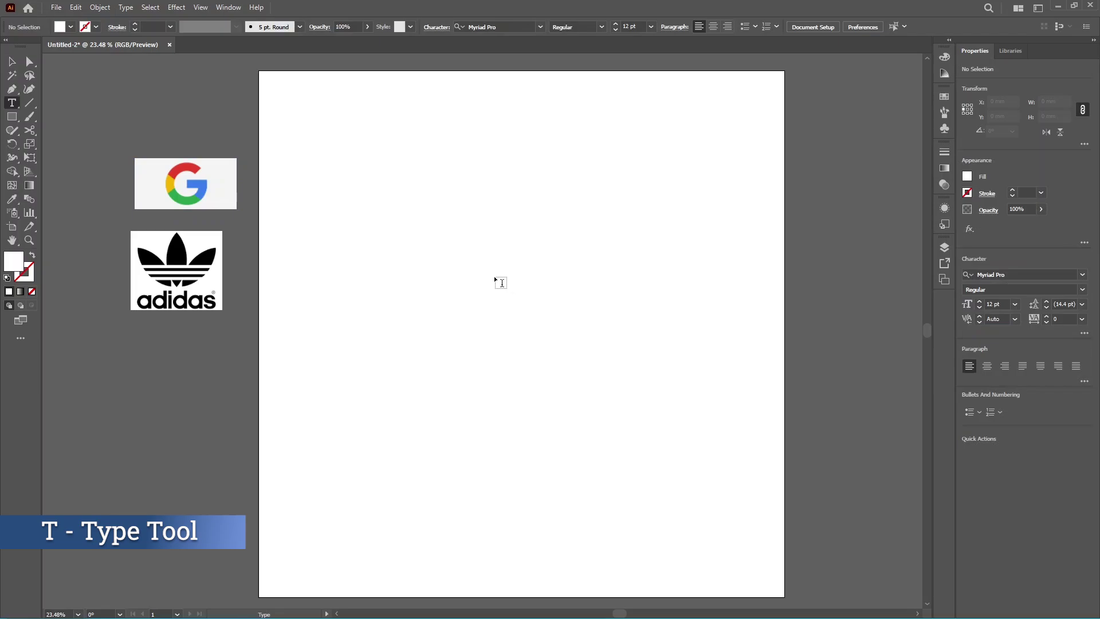
# Add the letter G as point text in the upper middle of the artboard and scale it to about 214 pt
pyautogui.click(496, 275)
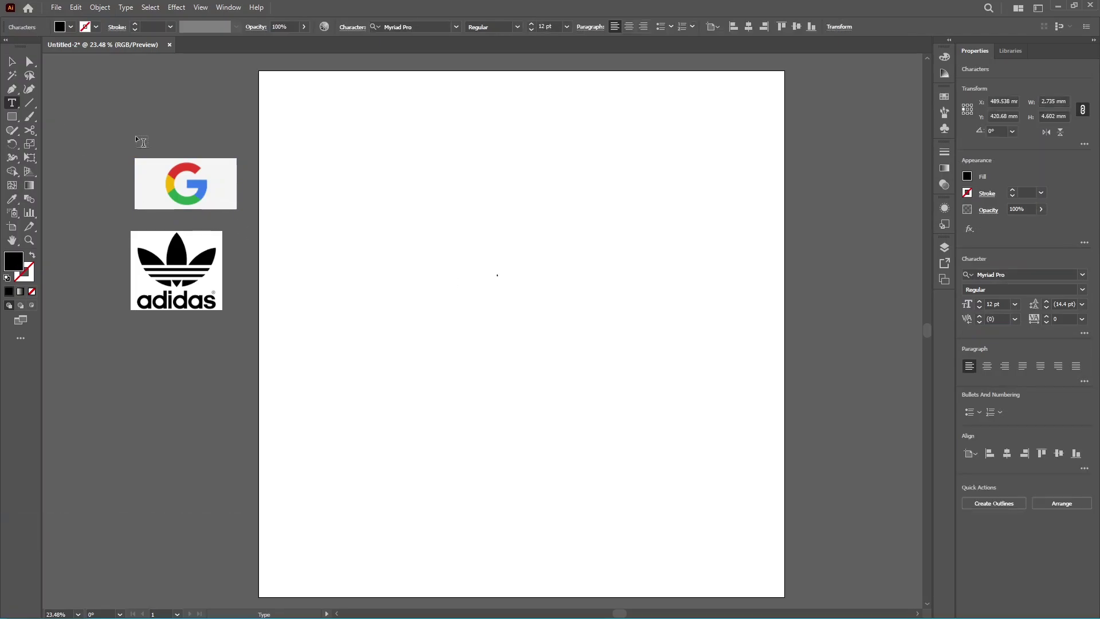
pyautogui.press('Escape')
pyautogui.click(15, 63)
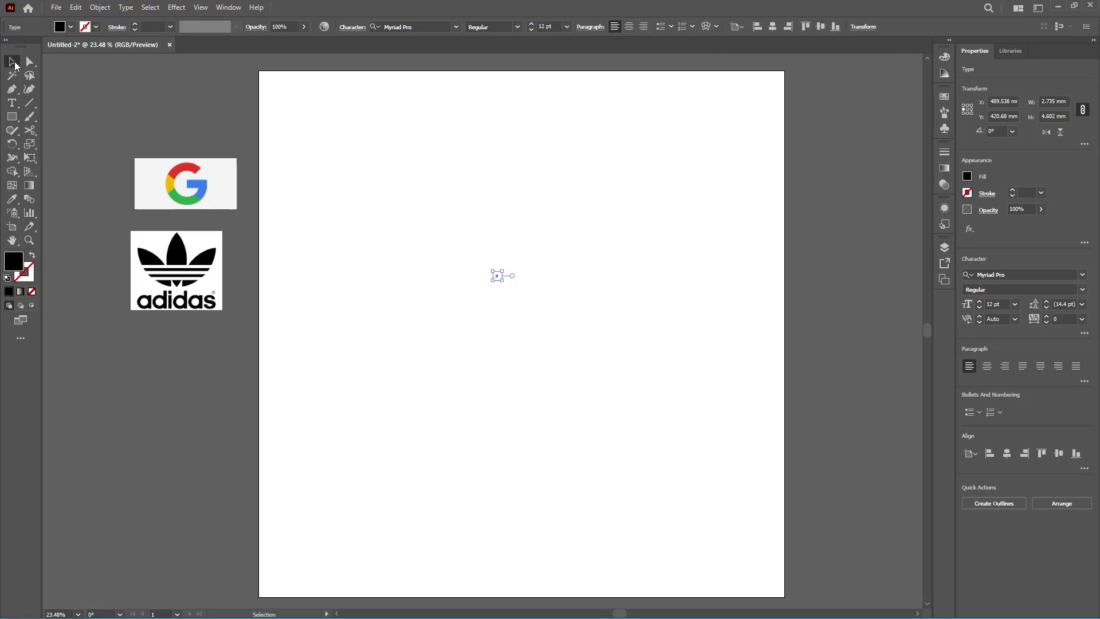
pyautogui.moveTo(503, 274); pyautogui.dragTo(537, 228)
# Set the font of the letter G to Product Sans Bold
pyautogui.doubleClick(509, 258)
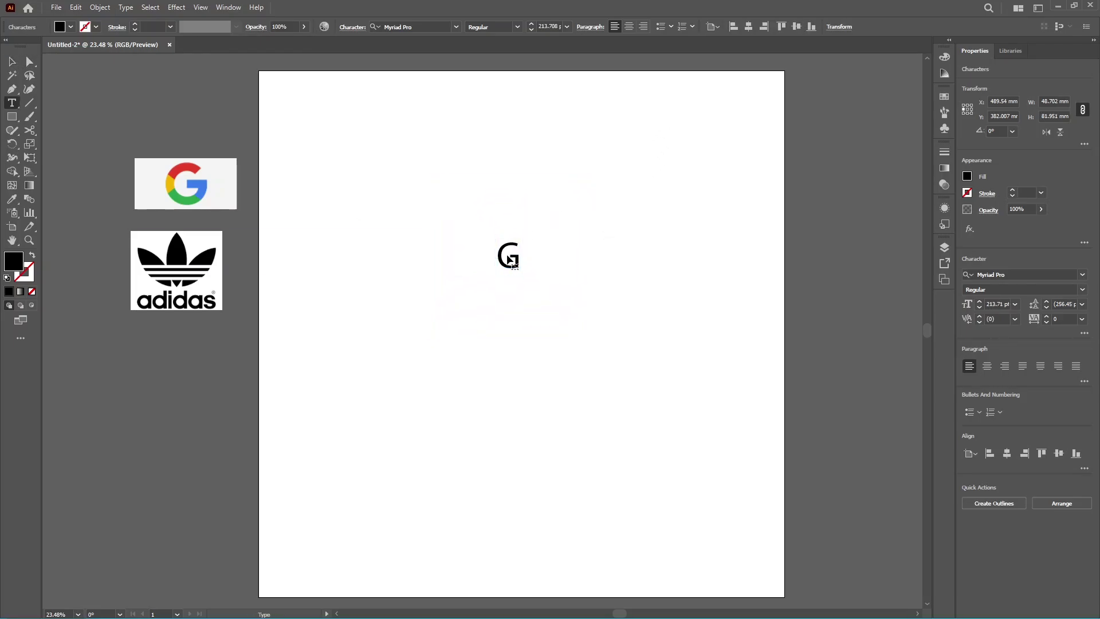
pyautogui.doubleClick(507, 254)
pyautogui.click(421, 27)
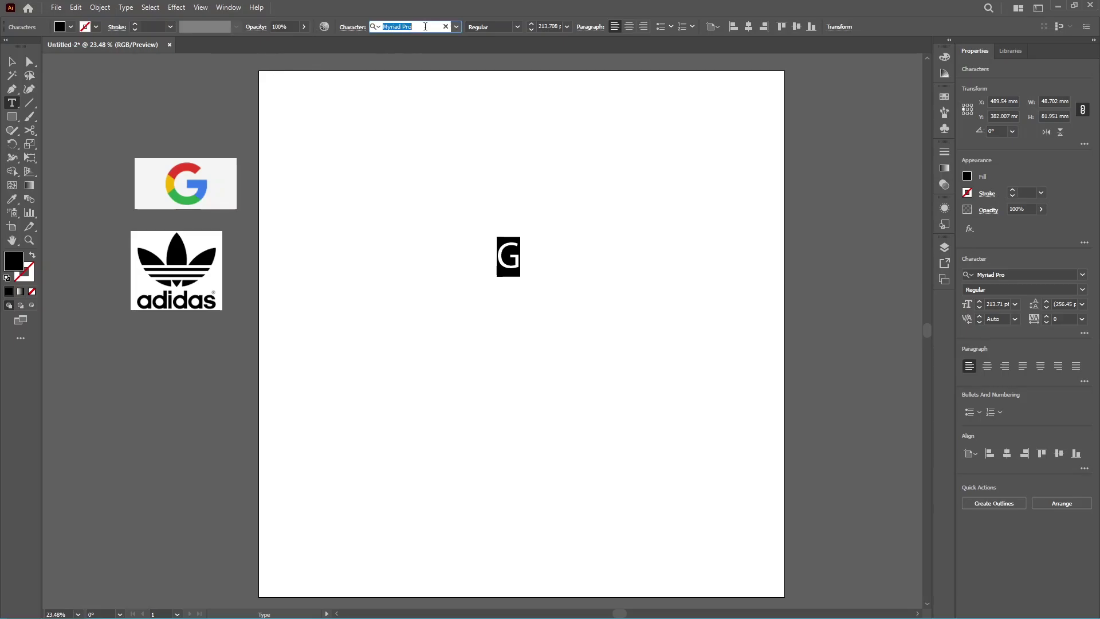
pyautogui.write('produ')
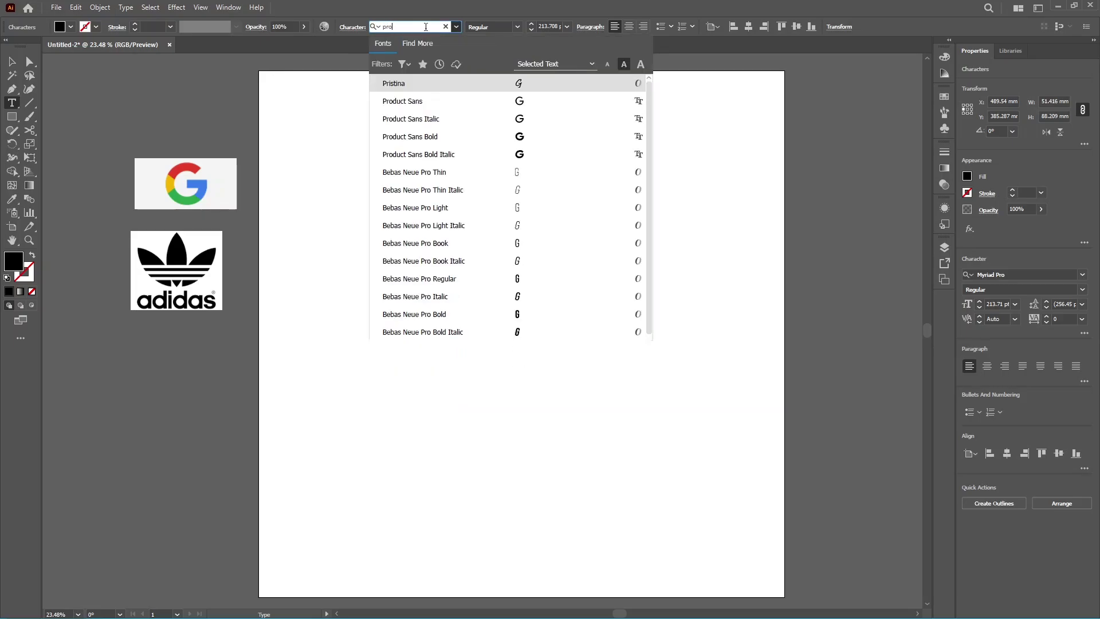
pyautogui.write('ct')
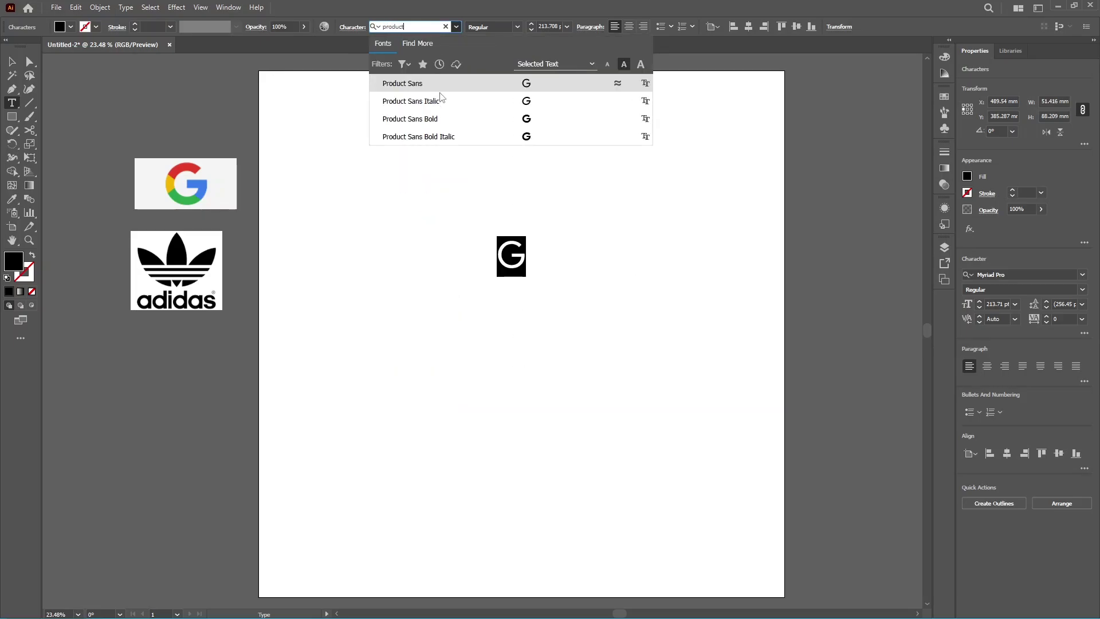
pyautogui.click(438, 119)
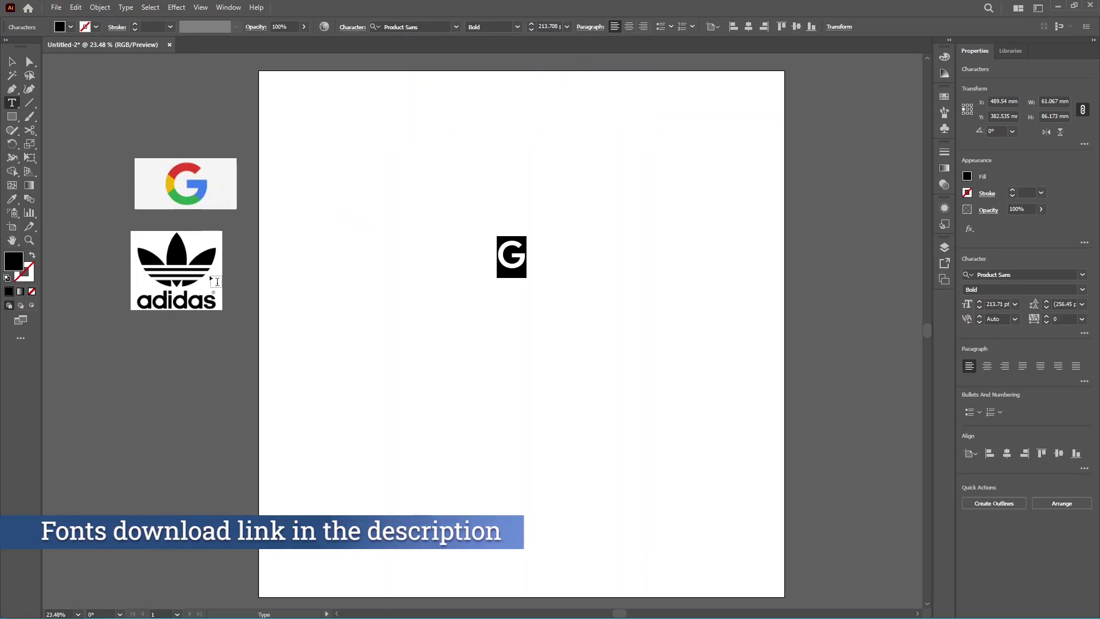
# Convert the G to outlines and scale it up to about 477 mm wide near the middle of the artboard
pyautogui.click(12, 61)
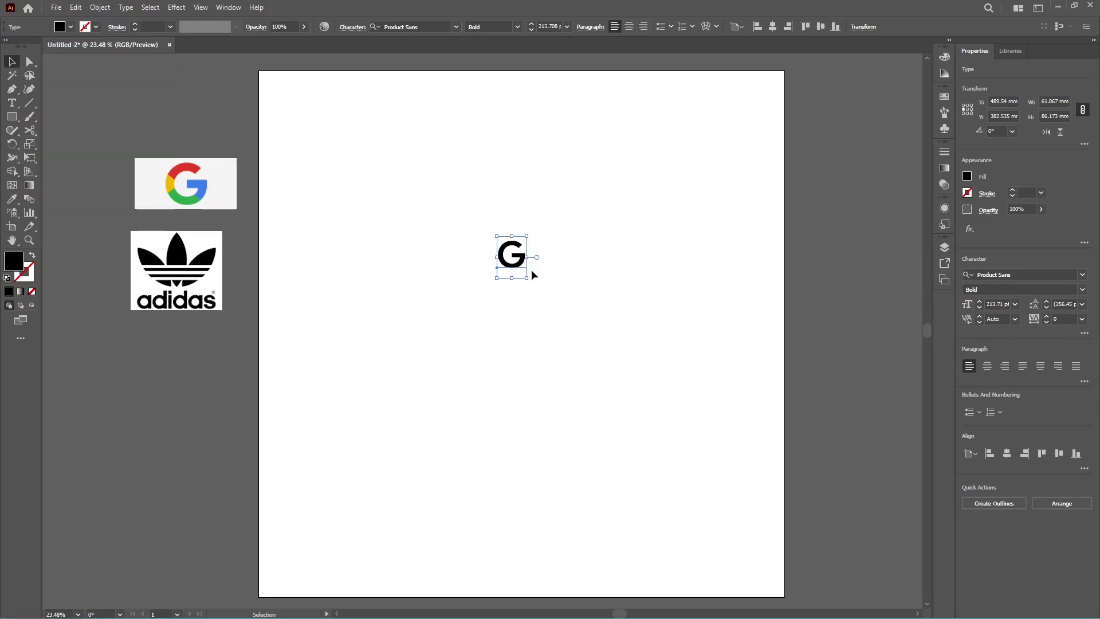
pyautogui.hotkey('ctrl', 'shift', 'o')
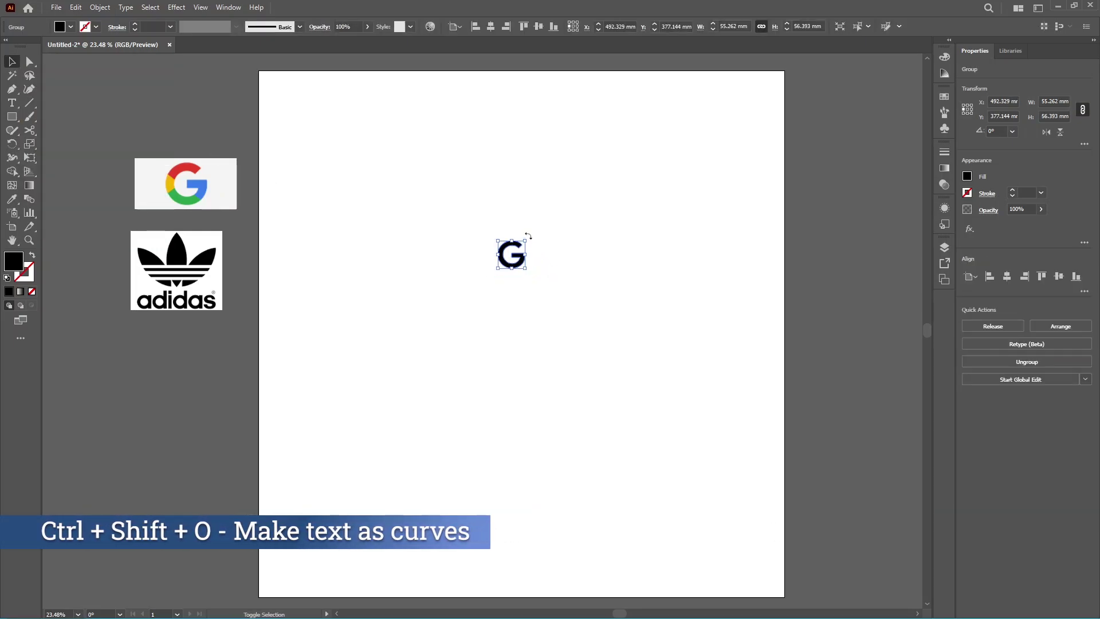
pyautogui.moveTo(526, 237); pyautogui.dragTo(667, 95)
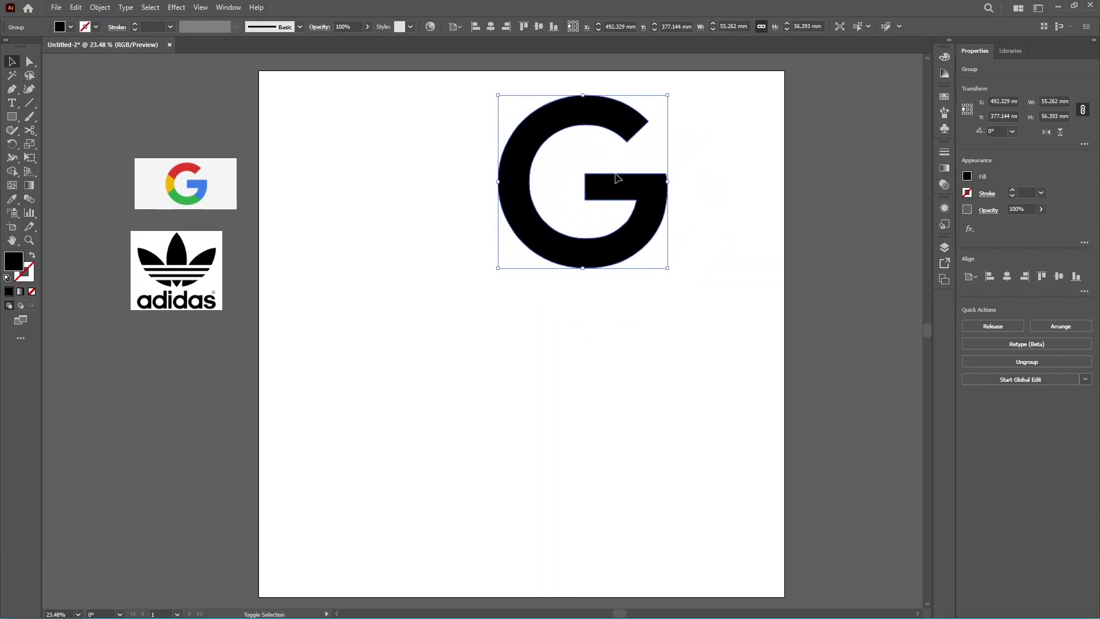
pyautogui.moveTo(615, 175); pyautogui.dragTo(547, 321)
pyautogui.moveTo(600, 243); pyautogui.dragTo(663, 165)
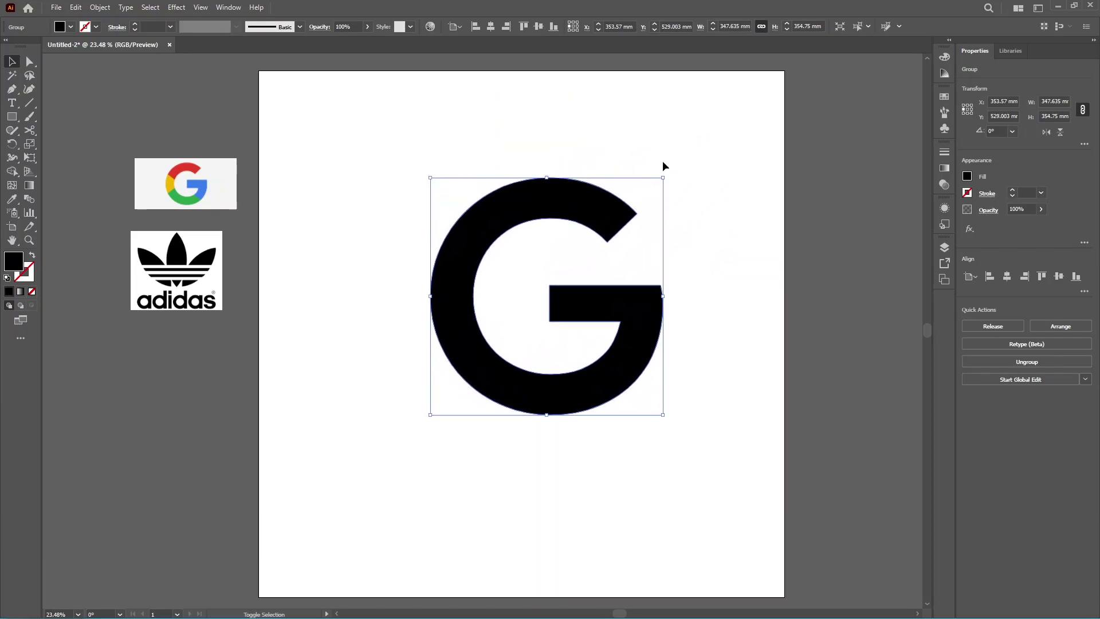
pyautogui.moveTo(618, 312); pyautogui.dragTo(576, 316)
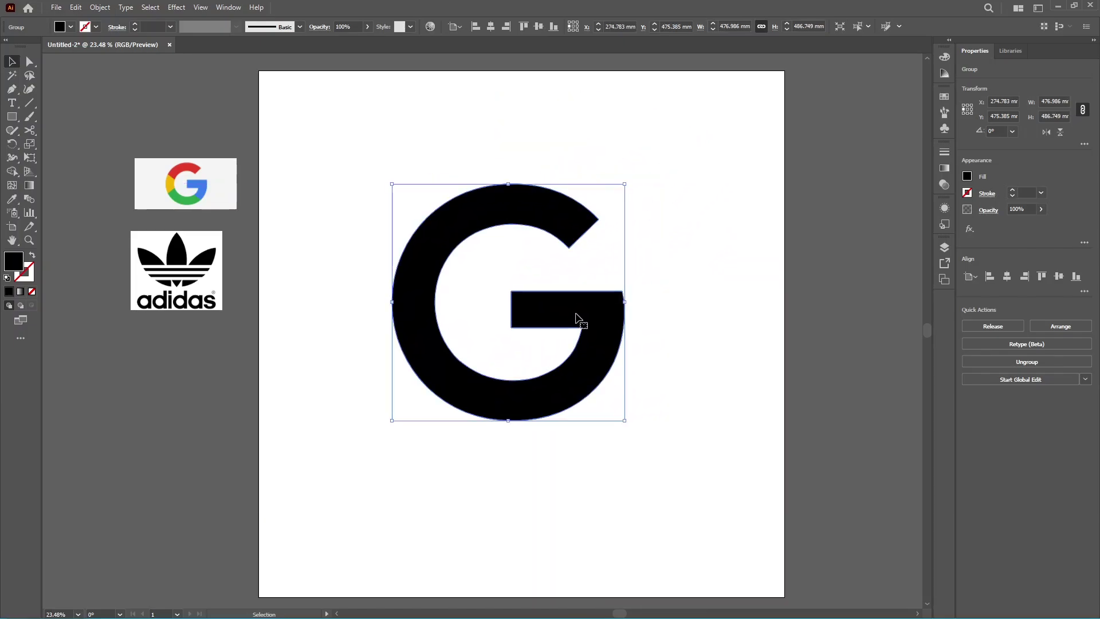
# Center the G outline horizontally and vertically on the artboard
pyautogui.click(1005, 277)
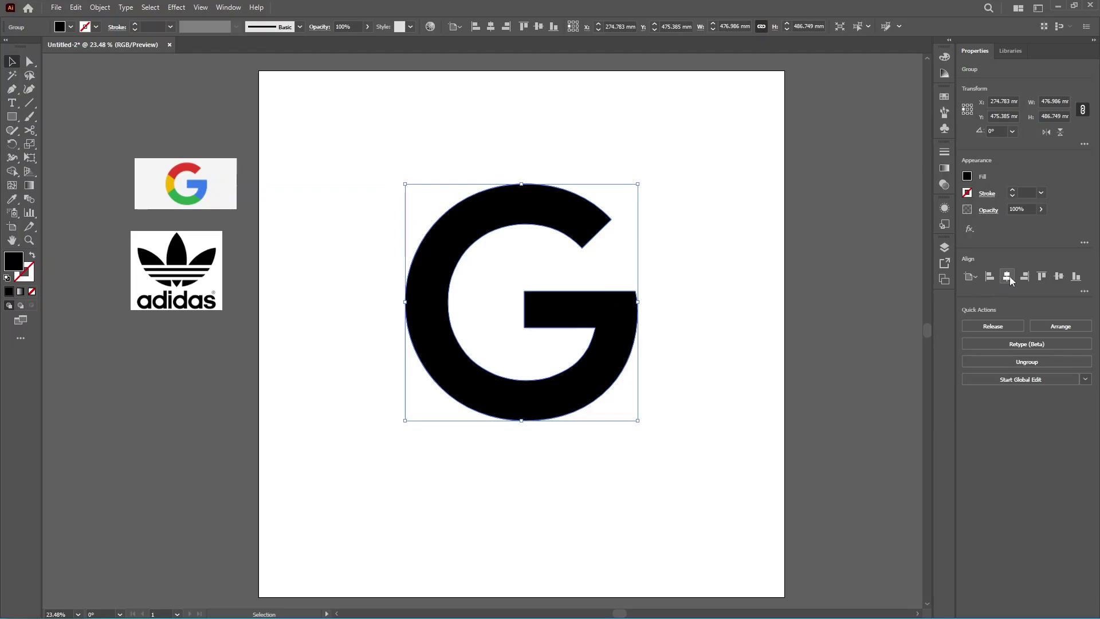
pyautogui.click(1059, 277)
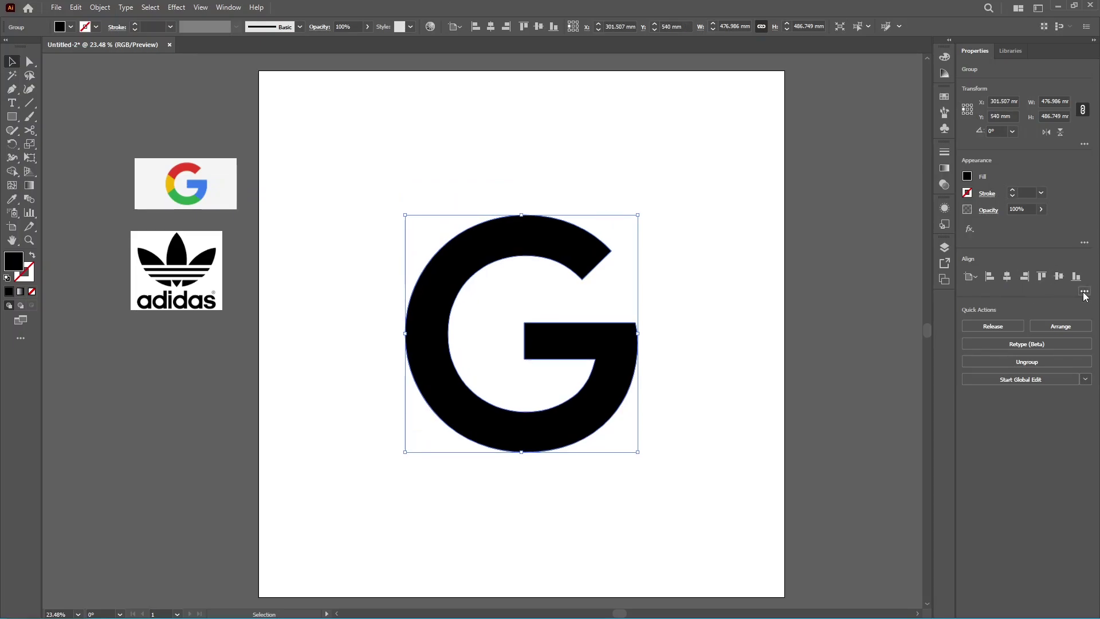
pyautogui.click(1084, 292)
# Draw a diagonal line, about 499 by 426 mm, descending rightward across the G past the lower inner corner of its crossbar
pyautogui.click(30, 104)
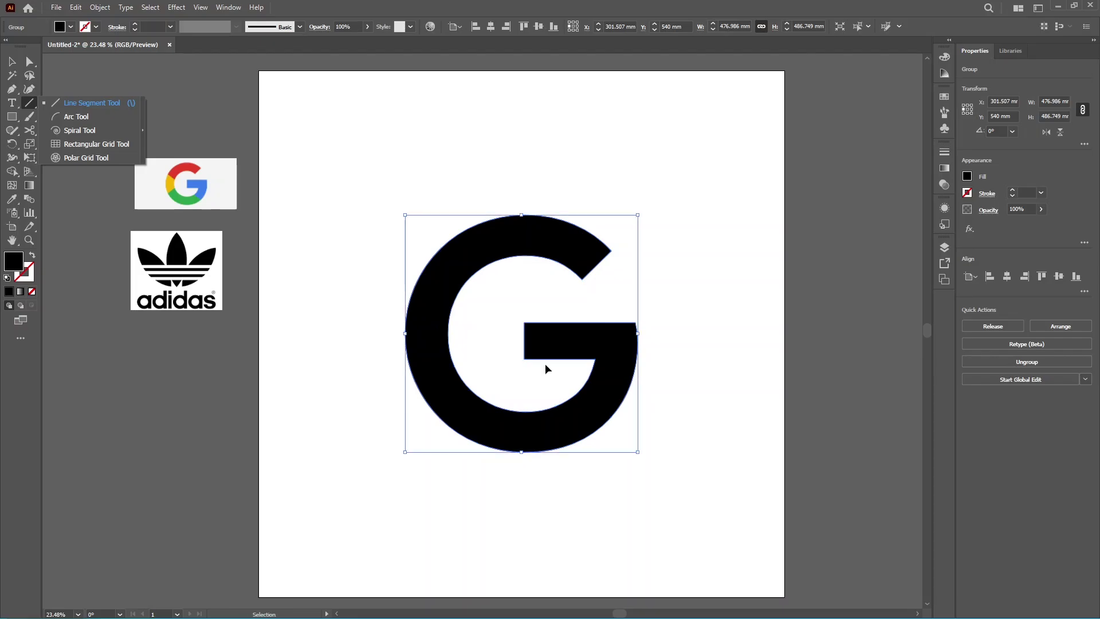
pyautogui.scroll(5, 545, 364)
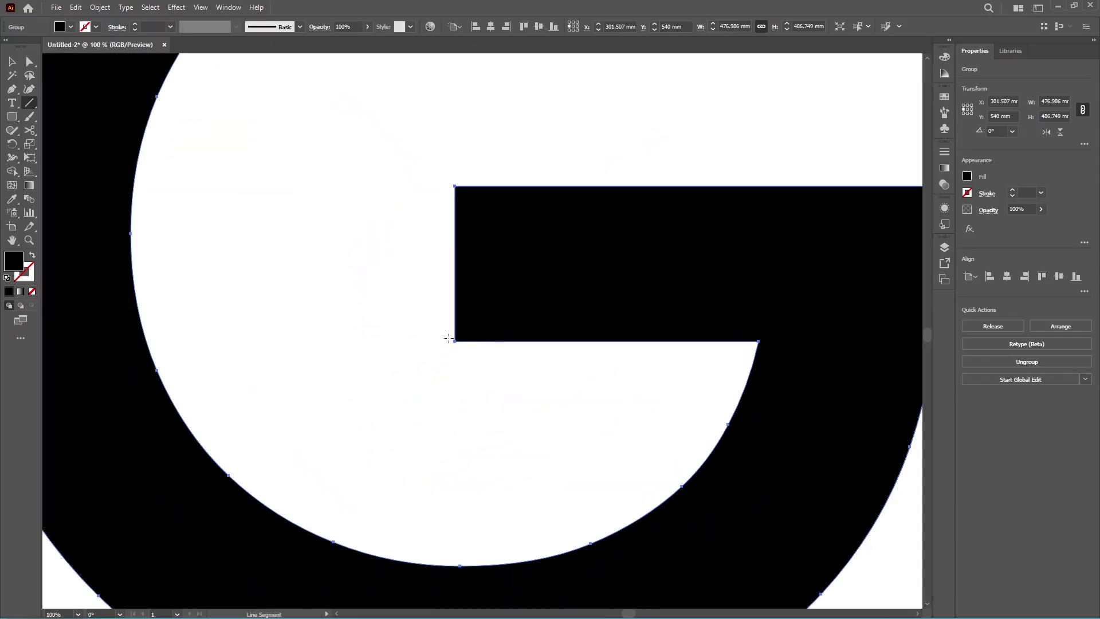
pyautogui.scroll(-3, 555, 371)
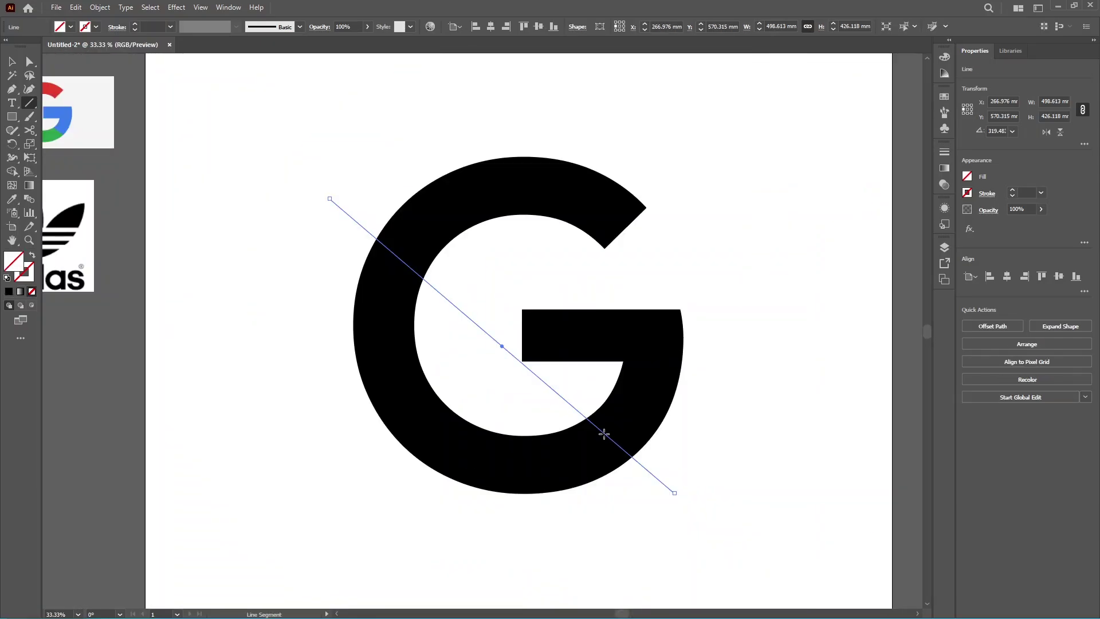
pyautogui.scroll(3, 539, 378)
pyautogui.scroll(2, 538, 378)
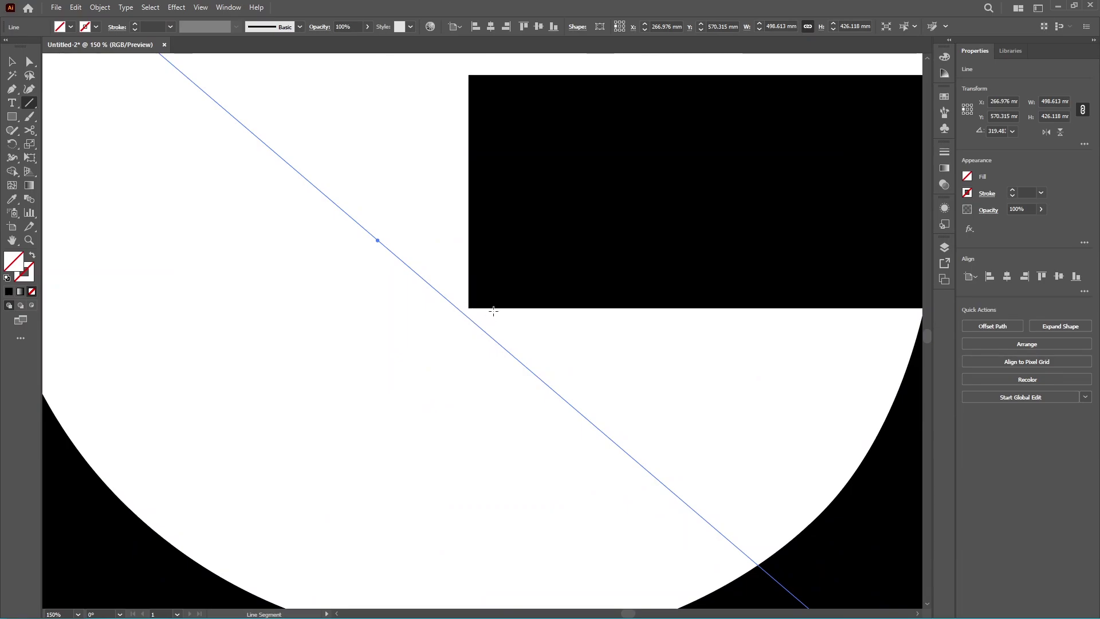
pyautogui.scroll(-4, 509, 320)
pyautogui.press('v')
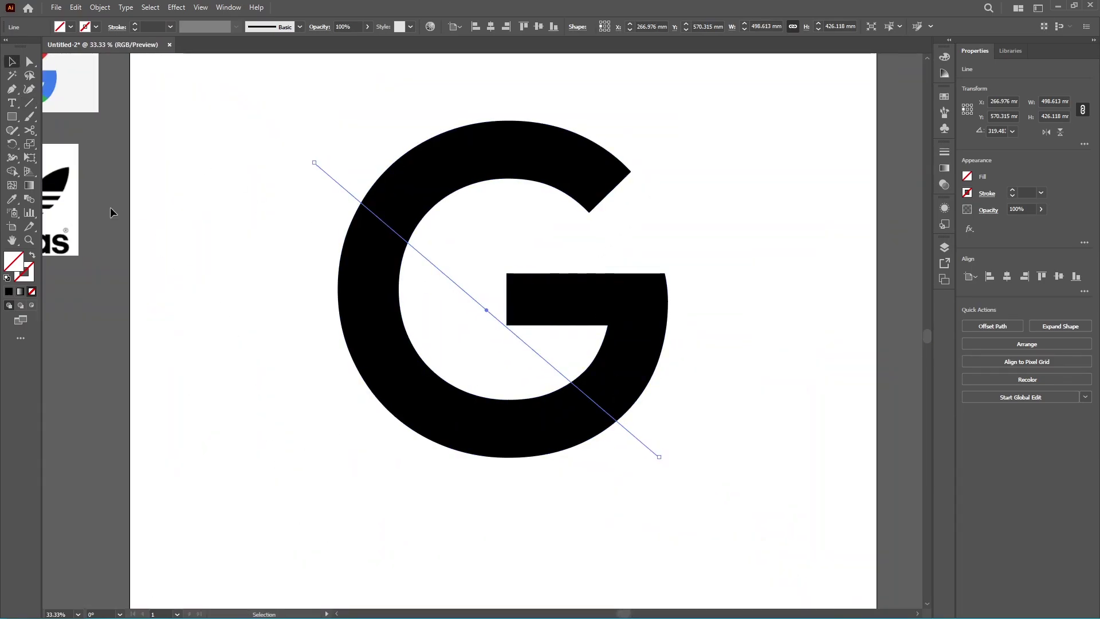
# Draw a second diagonal line, about 504 by 409 mm, from the G's upper arm tip to beyond its lower-left curve
pyautogui.click(28, 103)
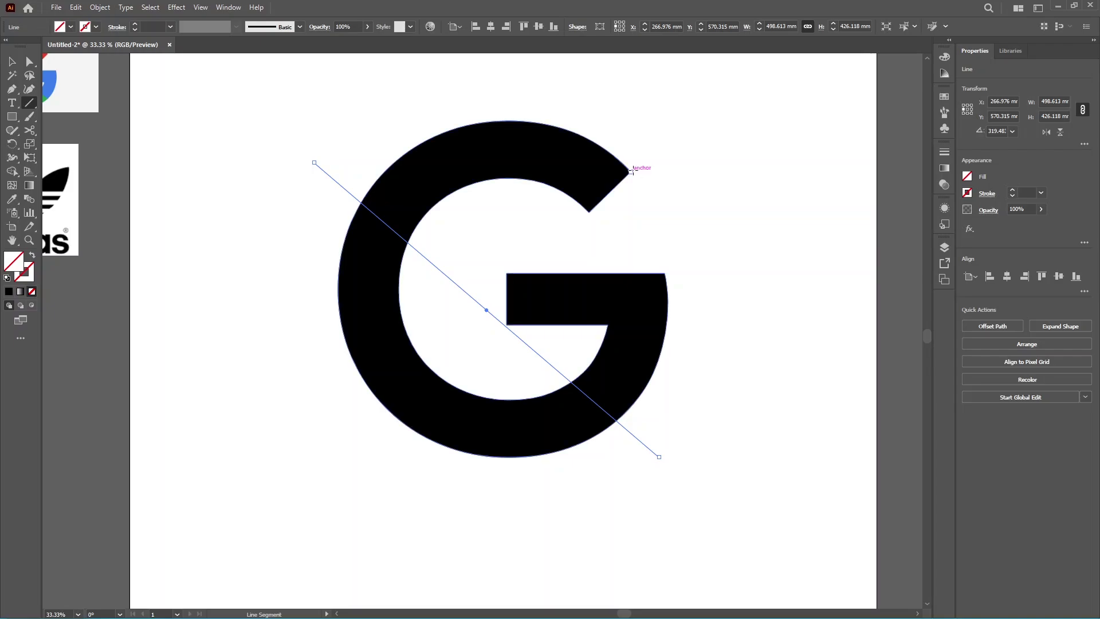
pyautogui.moveTo(643, 161); pyautogui.dragTo(296, 442)
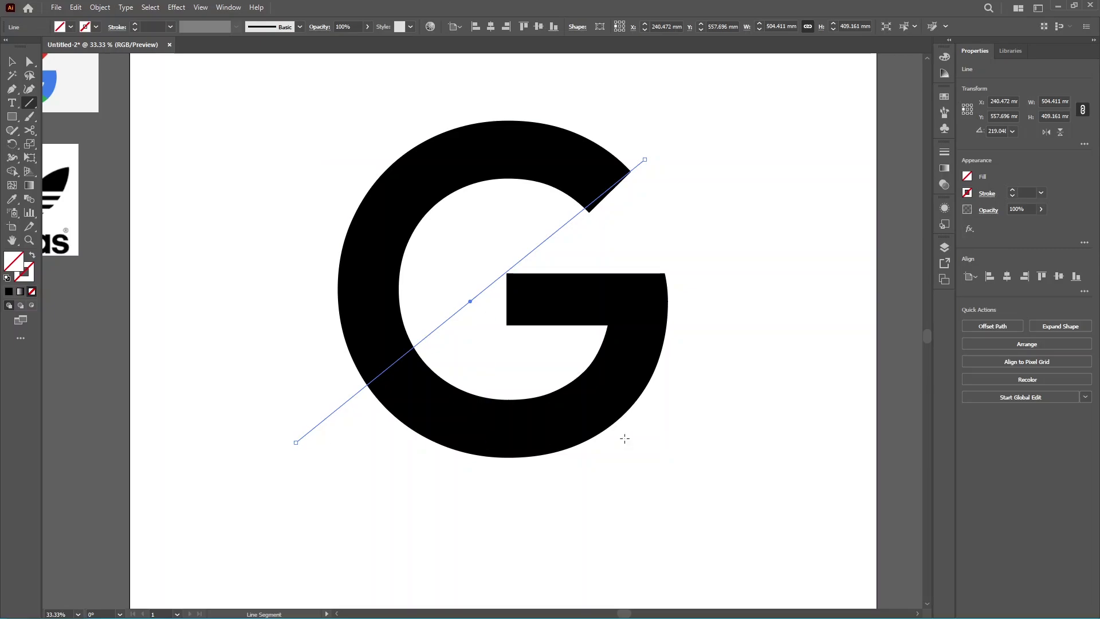
pyautogui.click(13, 63)
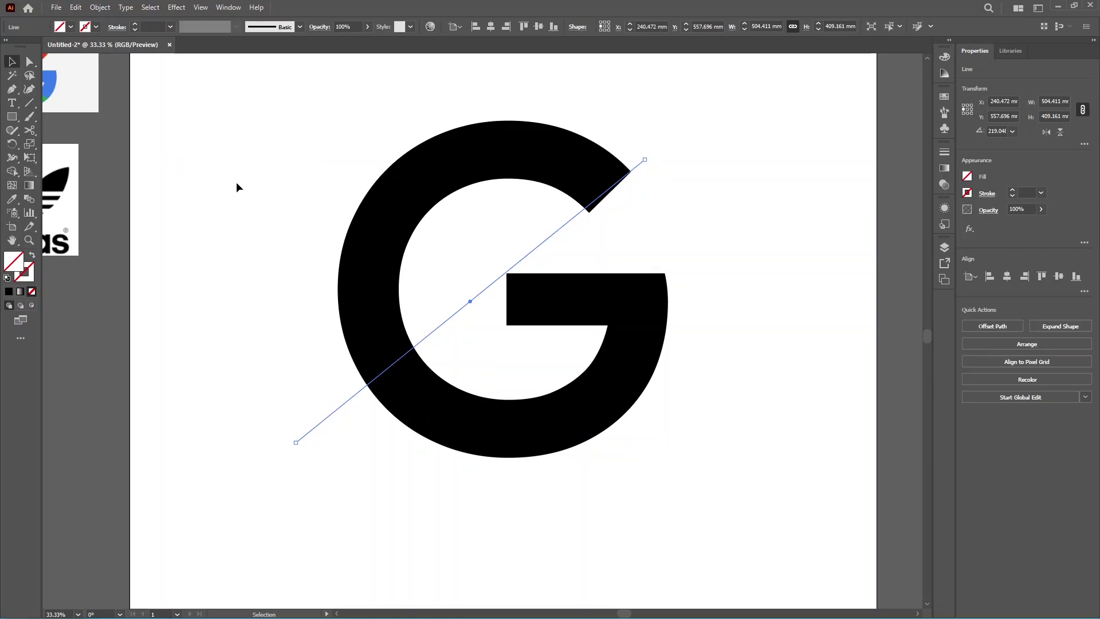
# Cut the second diagonal line with the Scissors tool just inside the G's upper arm
pyautogui.moveTo(324, 245); pyautogui.dragTo(778, 461)
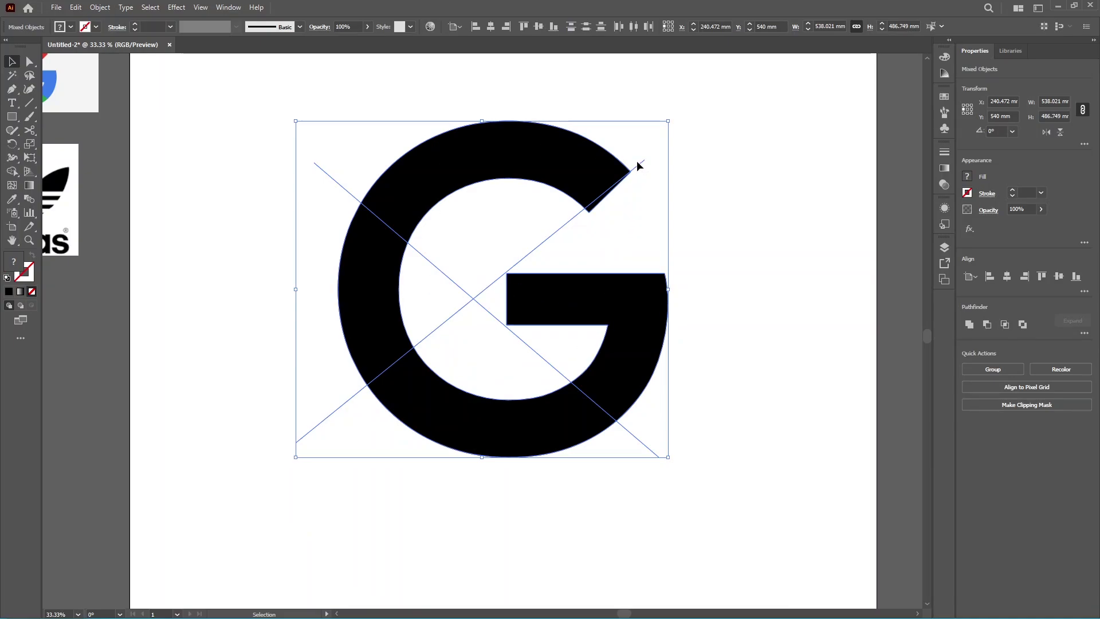
pyautogui.click(665, 188)
pyautogui.scroll(2, 639, 187)
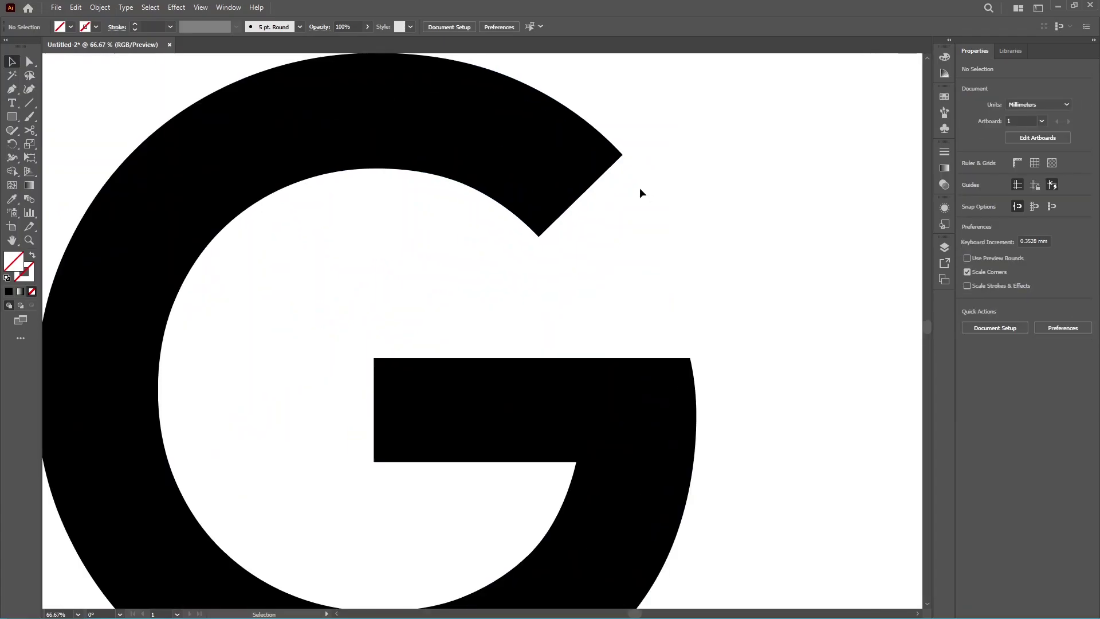
pyautogui.scroll(-1, 599, 214)
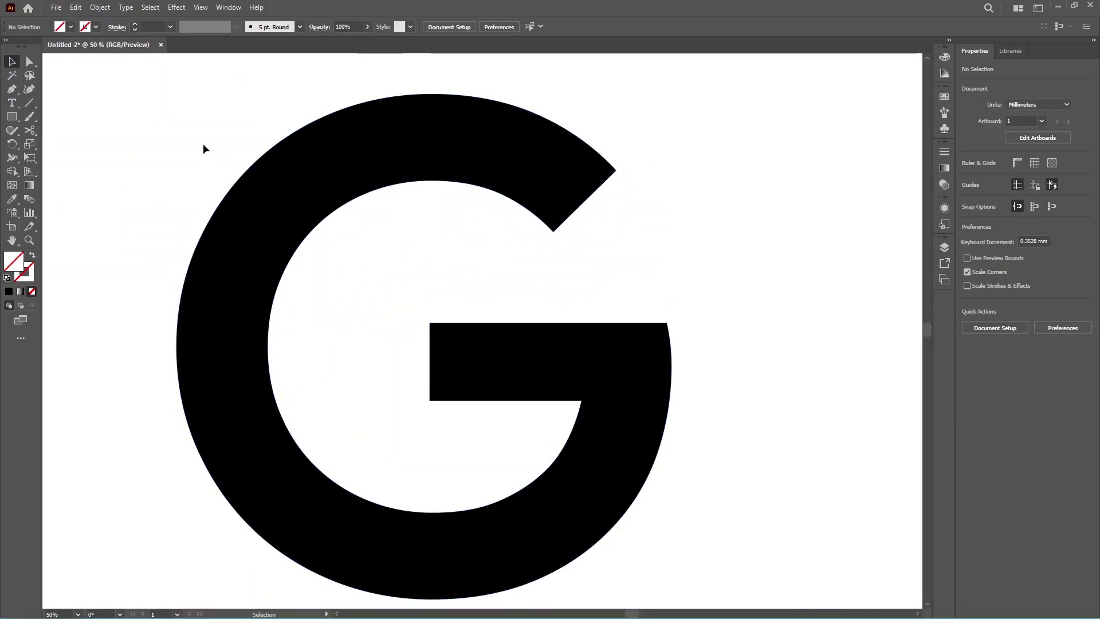
pyautogui.moveTo(182, 115); pyautogui.dragTo(718, 382)
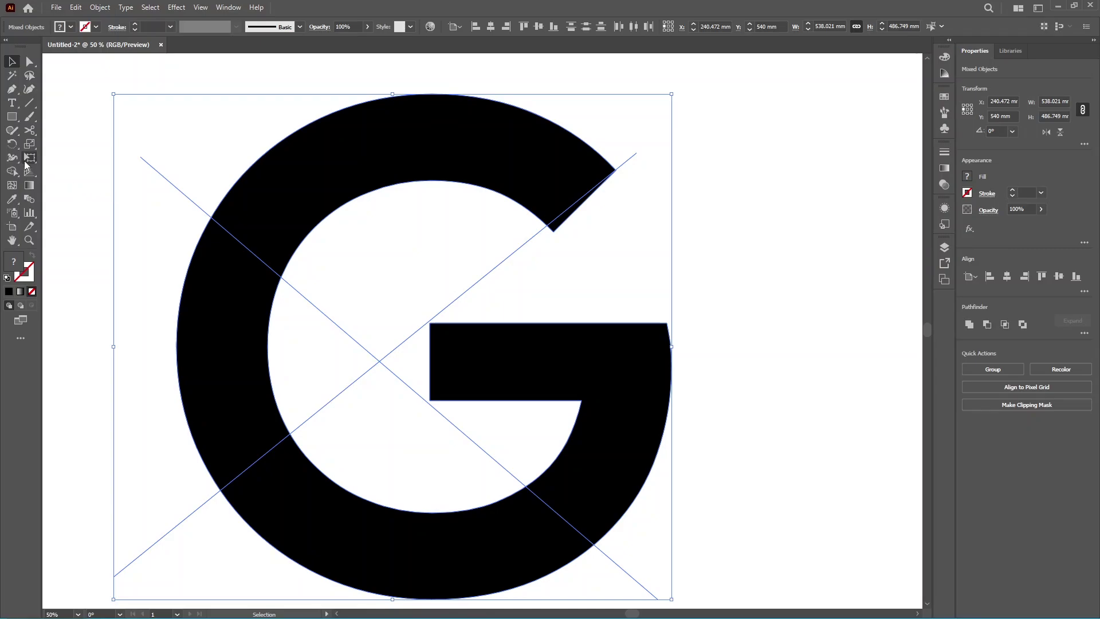
pyautogui.click(30, 132)
pyautogui.scroll(2, 567, 212)
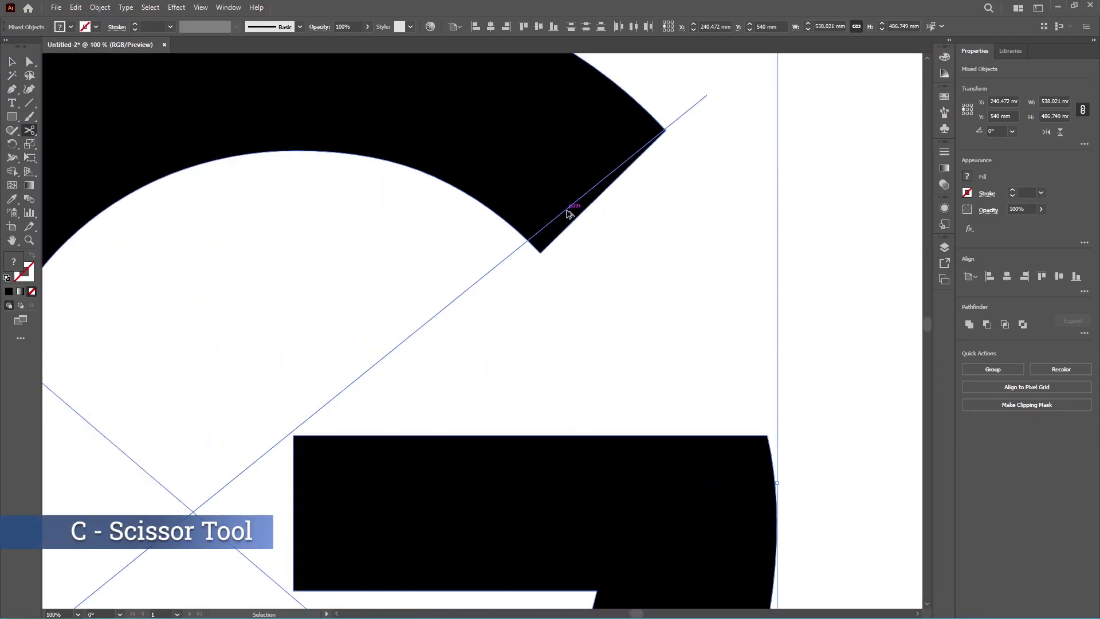
pyautogui.click(514, 251)
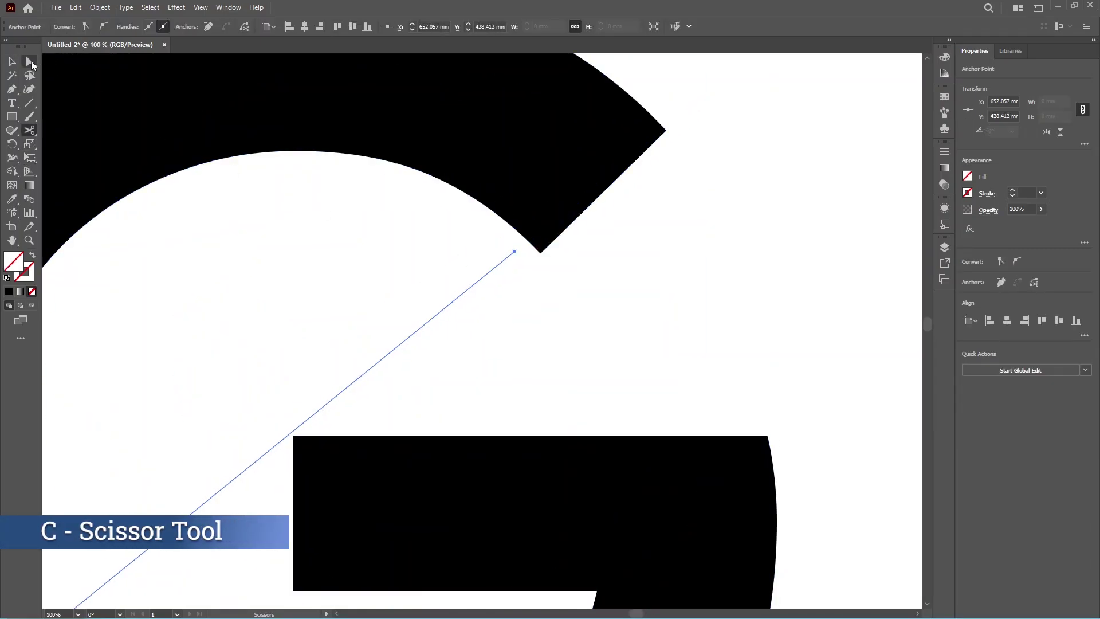
# Delete the cut-off line segment that overlaps the tip of the G's upper arm
pyautogui.click(12, 61)
pyautogui.click(718, 123)
pyautogui.moveTo(678, 88); pyautogui.dragTo(677, 132)
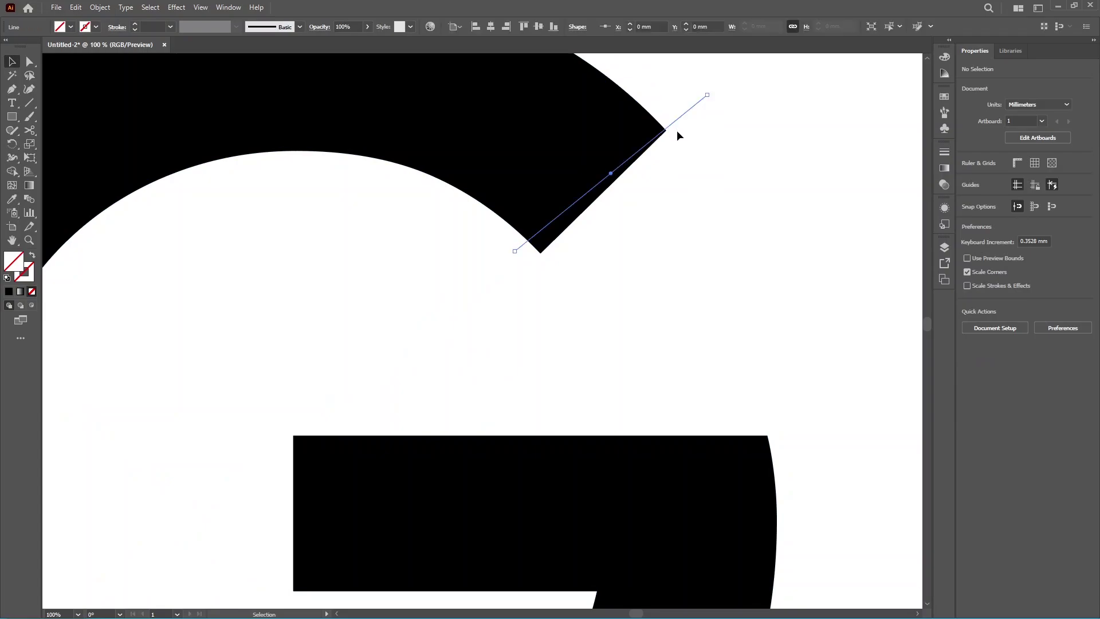
pyautogui.press('Delete')
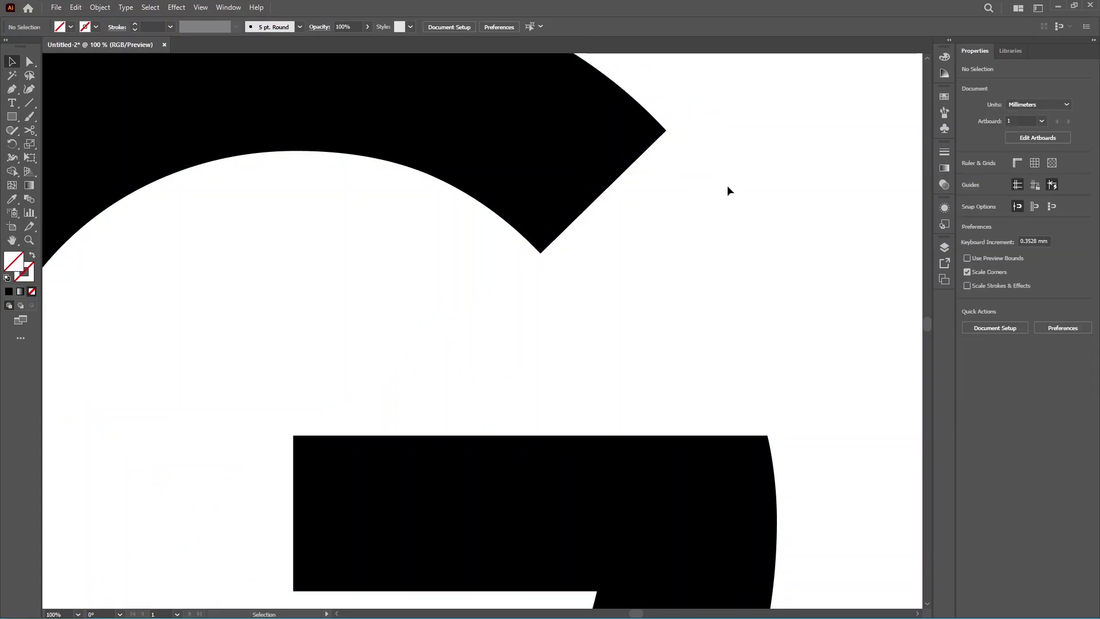
# Split the G along the diagonal lines into left, bottom, crossbar and top regions with Shape Builder, and switch to outline view
pyautogui.scroll(-3, 726, 186)
pyautogui.moveTo(365, 147); pyautogui.dragTo(854, 469)
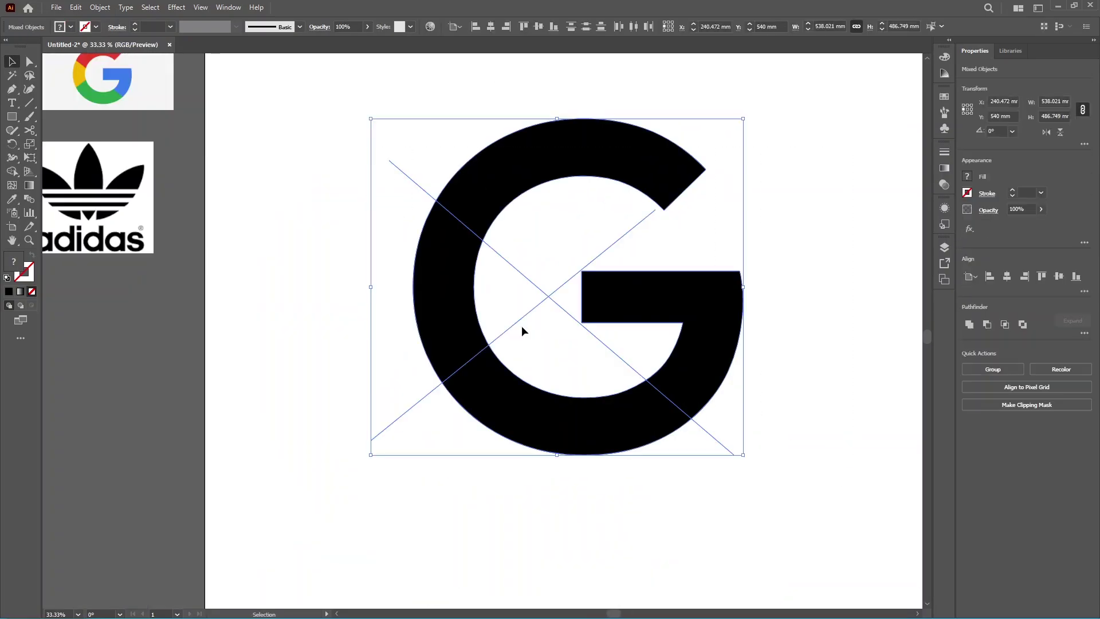
pyautogui.moveTo(21, 174); pyautogui.dragTo(71, 174)
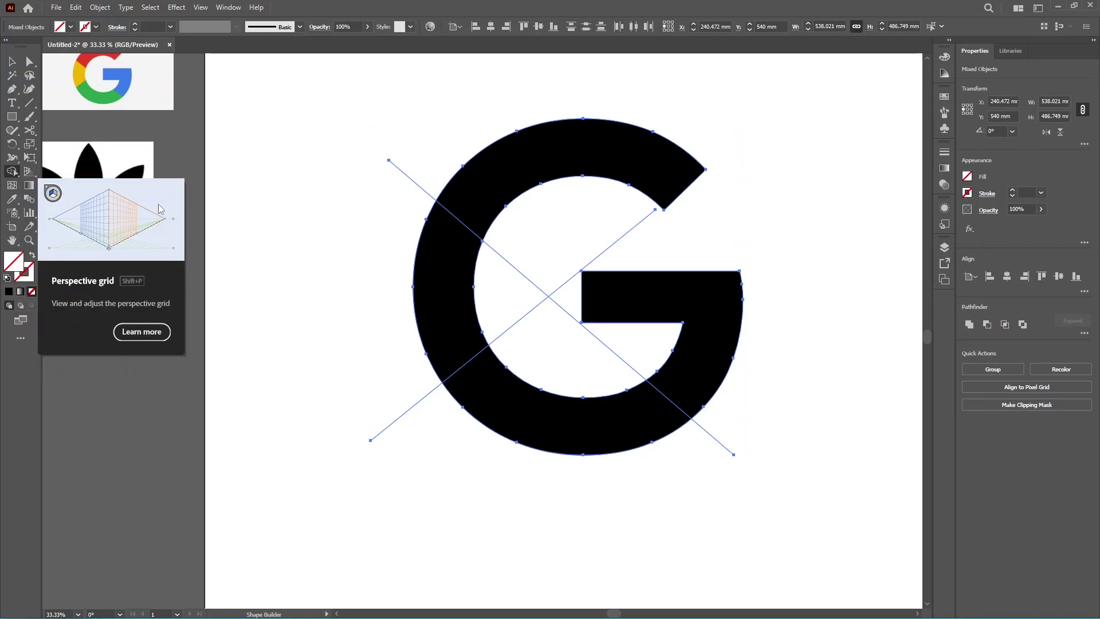
pyautogui.keyDown('alt'); pyautogui.click(454, 294); pyautogui.keyUp('alt')
pyautogui.keyDown('alt'); pyautogui.click(558, 384); pyautogui.keyUp('alt')
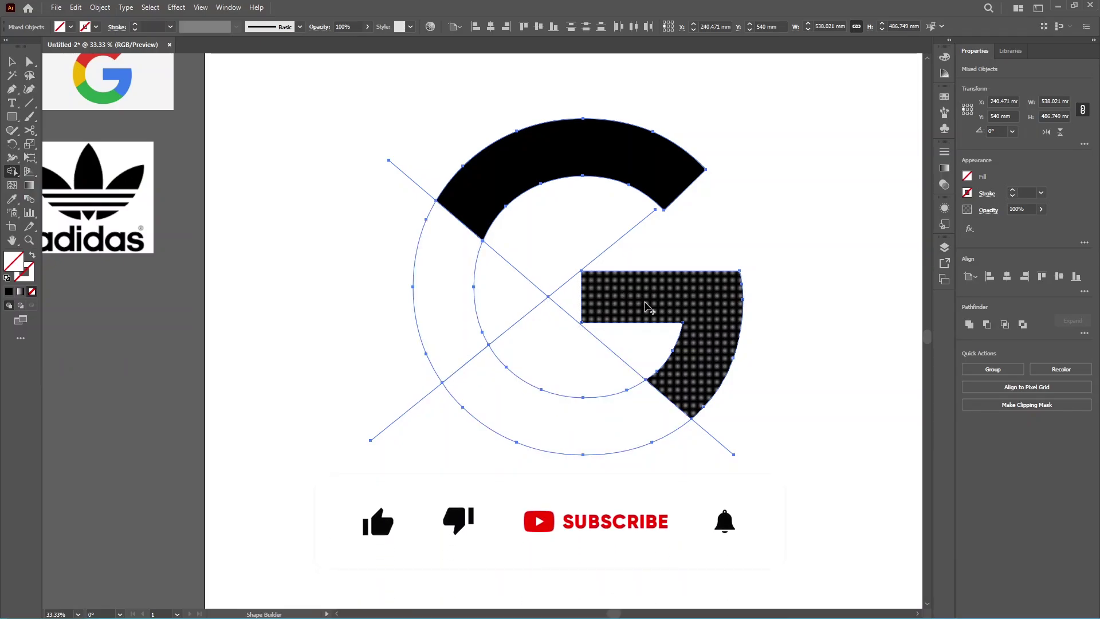
pyautogui.keyDown('alt'); pyautogui.click(645, 304); pyautogui.keyUp('alt')
pyautogui.keyDown('alt'); pyautogui.click(599, 162); pyautogui.keyUp('alt')
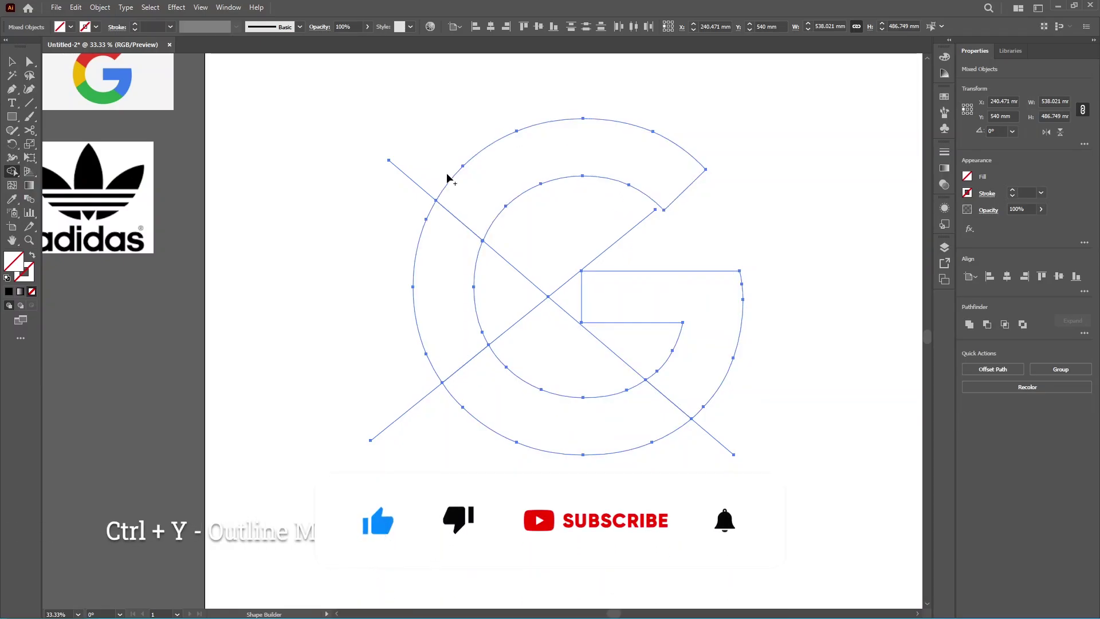
pyautogui.hotkey('ctrl', 'y')
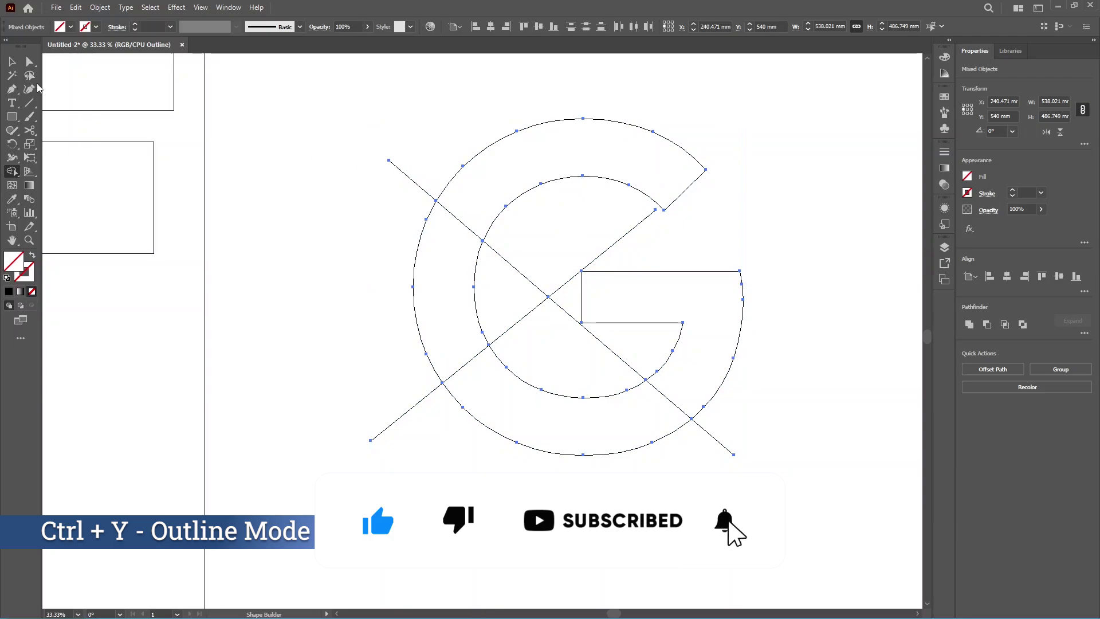
# Delete the leftover diagonal line segments outside the G's upper-left curve and inside its central opening
pyautogui.click(12, 61)
pyautogui.click(373, 138)
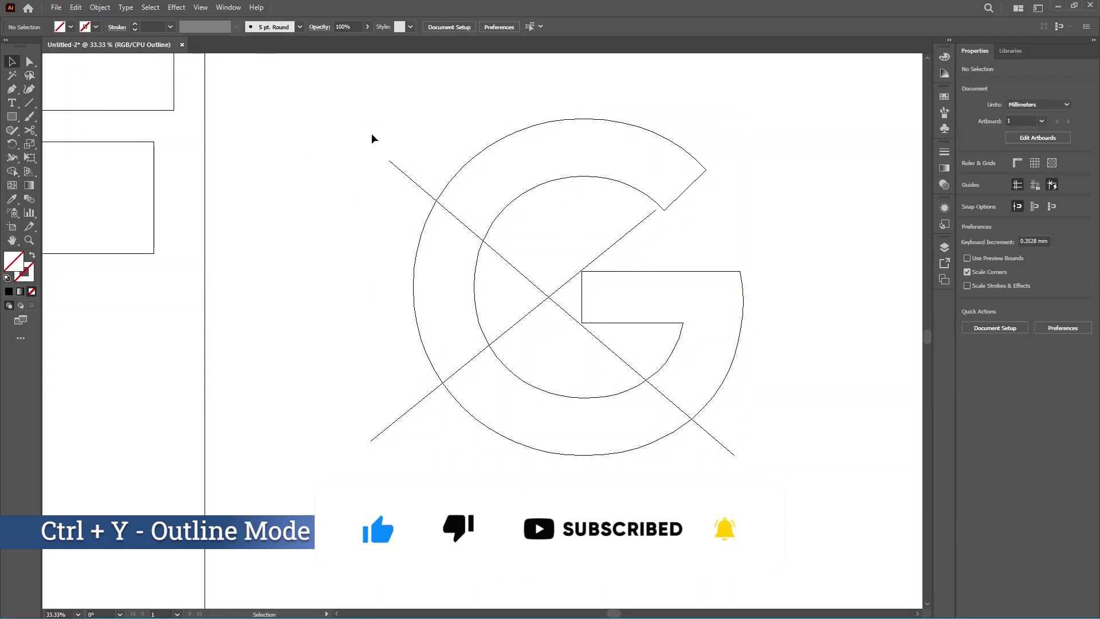
pyautogui.moveTo(372, 138); pyautogui.dragTo(408, 183)
pyautogui.press('Delete')
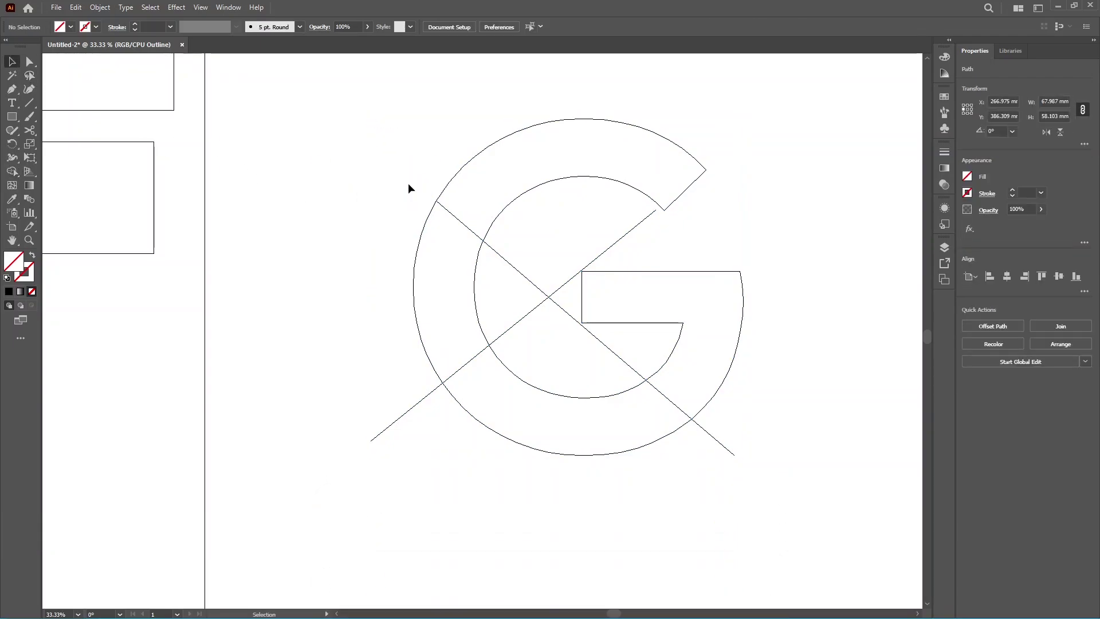
pyautogui.moveTo(525, 246); pyautogui.dragTo(551, 327)
pyautogui.press('Delete')
pyautogui.press('Delete')
# Delete the leftover diagonal line ends outside the G's lower-left and lower-right curves and switch back to preview mode
pyautogui.moveTo(374, 389); pyautogui.dragTo(408, 434)
pyautogui.press('Delete')
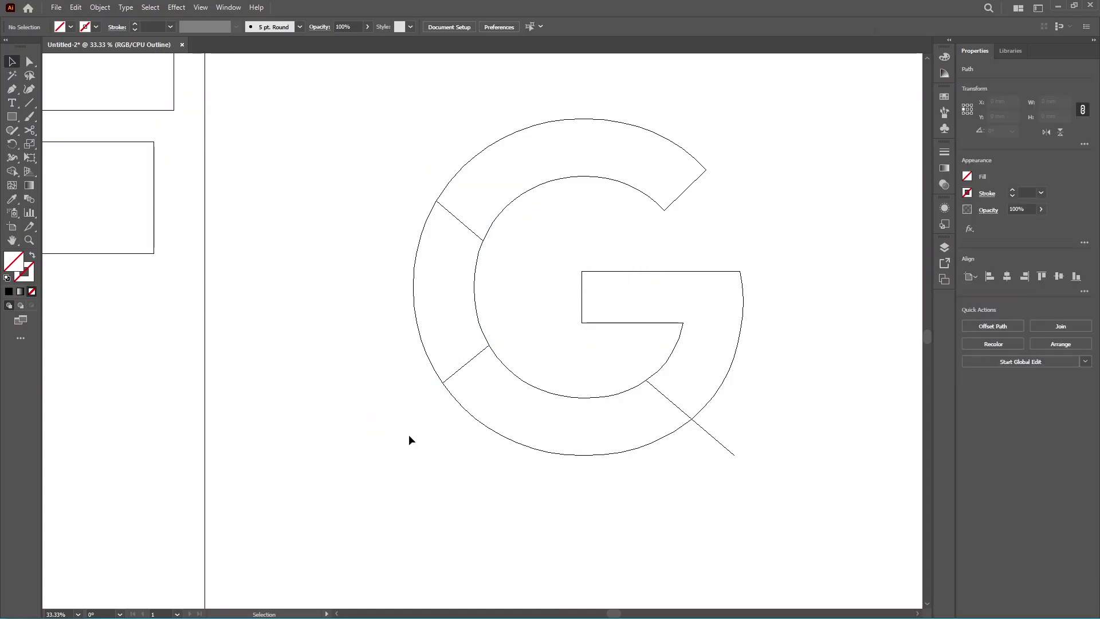
pyautogui.moveTo(752, 454); pyautogui.dragTo(678, 481)
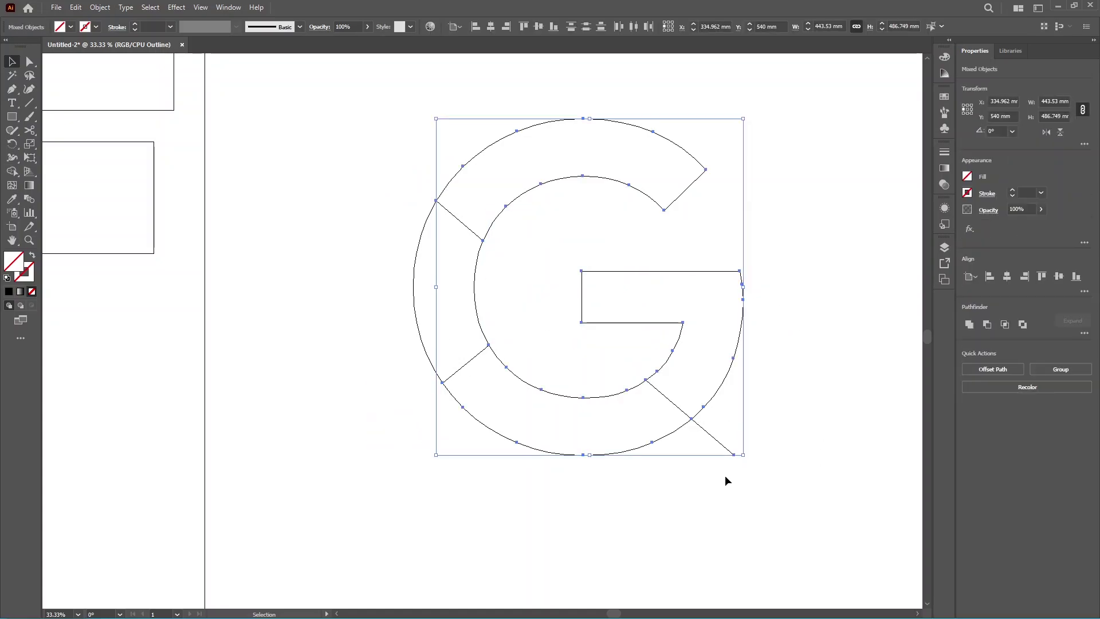
pyautogui.press('Delete')
pyautogui.hotkey('ctrl', 'y')
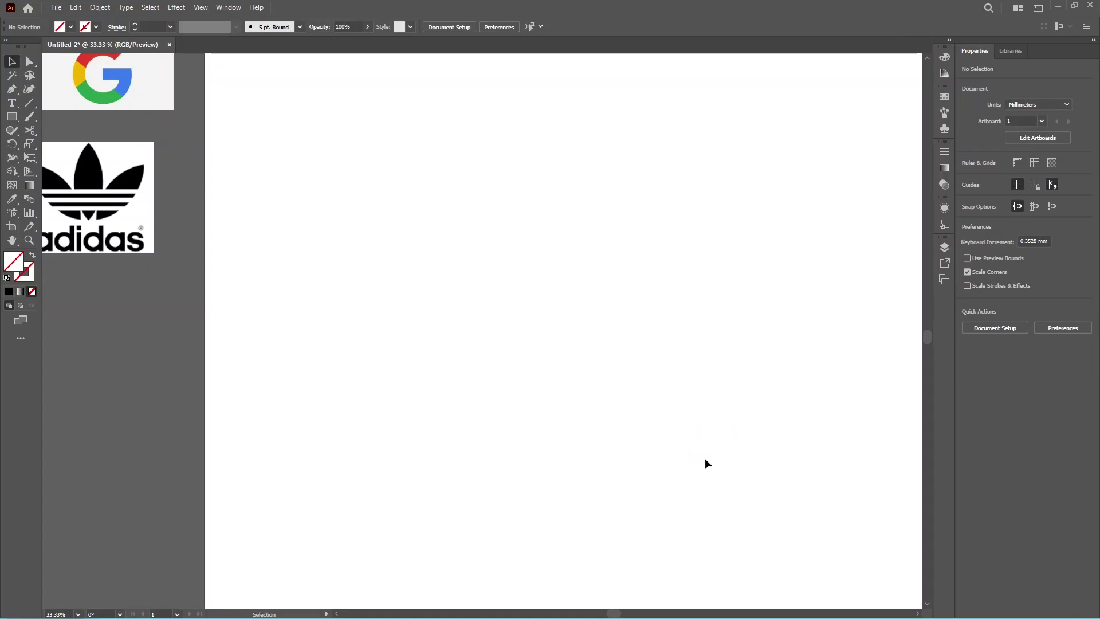
# Fill all pieces of the G on the artboard with the black swatch
pyautogui.hotkey('ctrl', '-')
pyautogui.moveTo(471, 246); pyautogui.dragTo(734, 514)
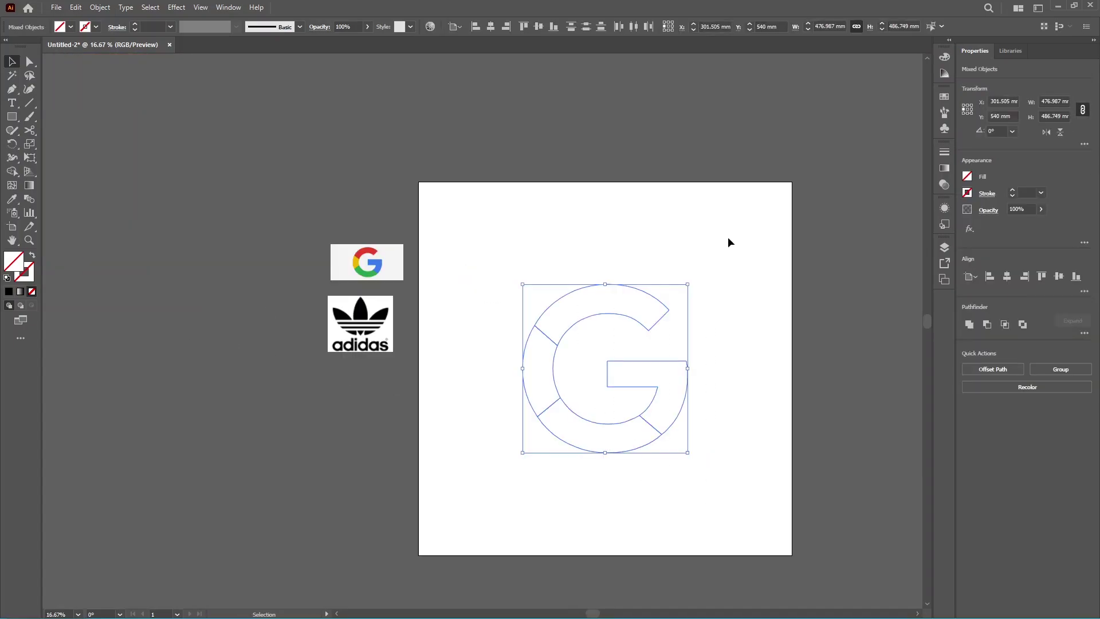
pyautogui.click(944, 98)
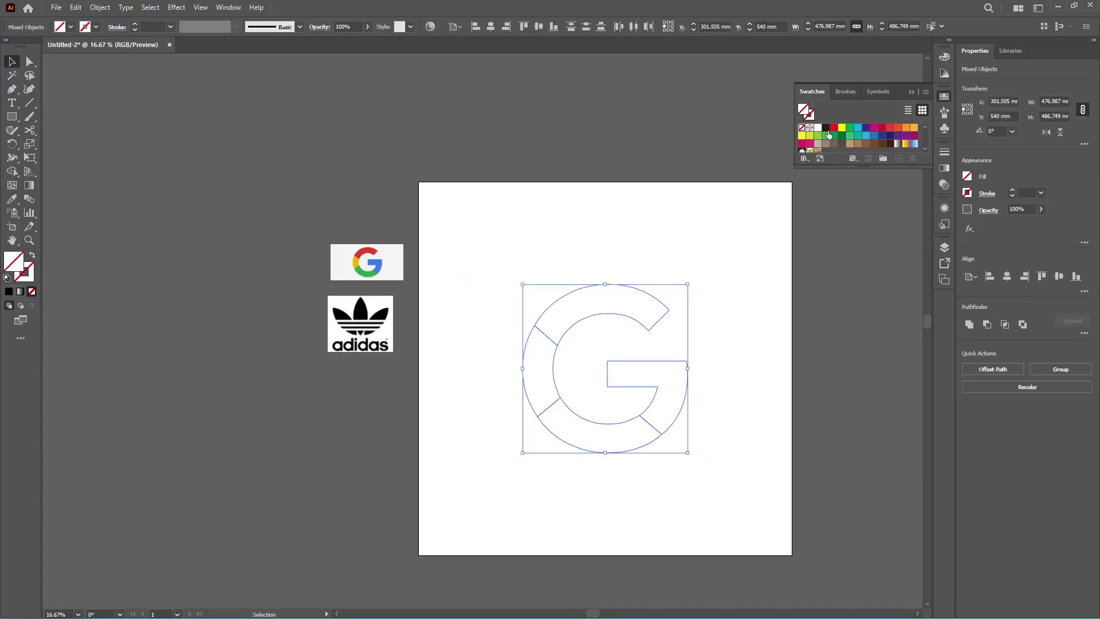
pyautogui.click(826, 127)
pyautogui.click(630, 188)
# Ungroup the G's grouped segments so each piece can be selected separately
pyautogui.click(607, 284)
pyautogui.hotkey('ctrl', '+')
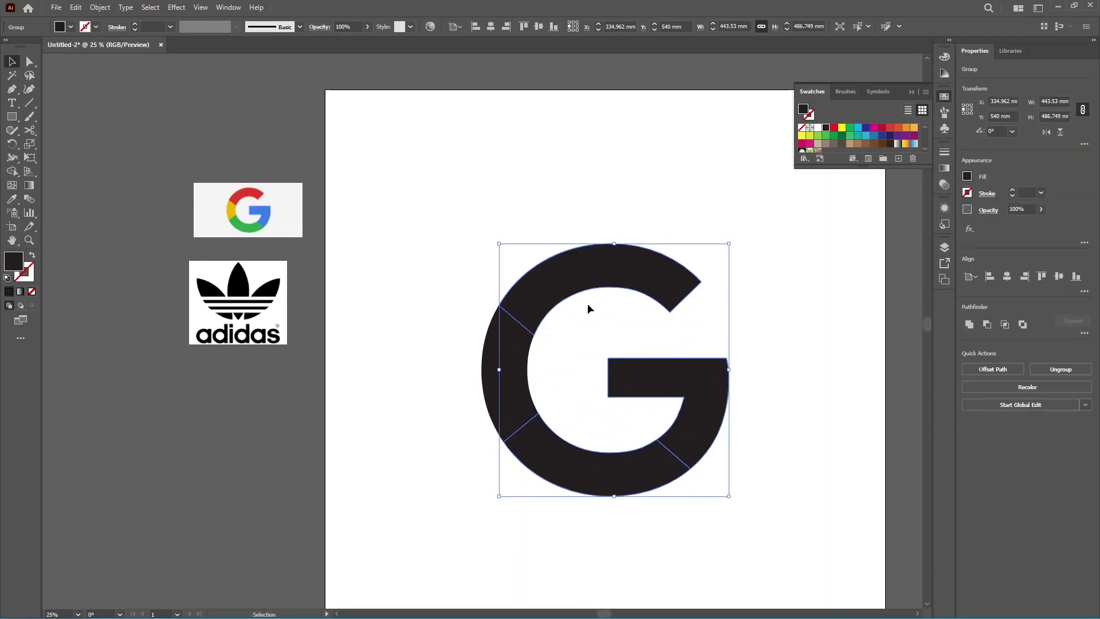
pyautogui.hotkey('ctrl', 'shift', 'g')
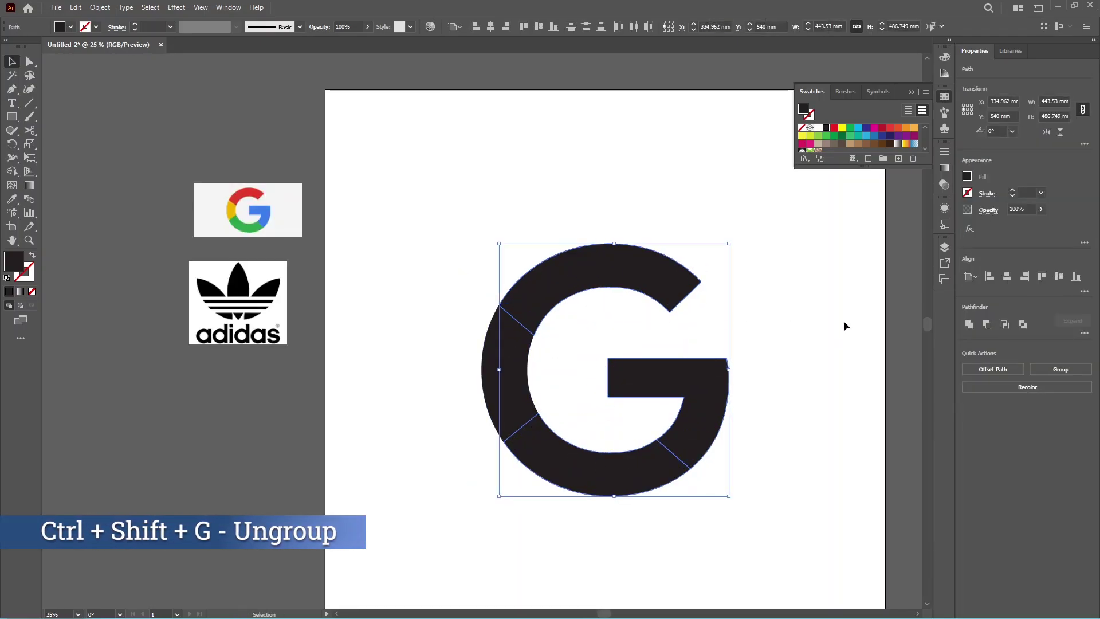
pyautogui.click(842, 321)
# Colour the G's top segment red and its left segment yellow by sampling the reference Google logo with the Eyedropper
pyautogui.click(617, 281)
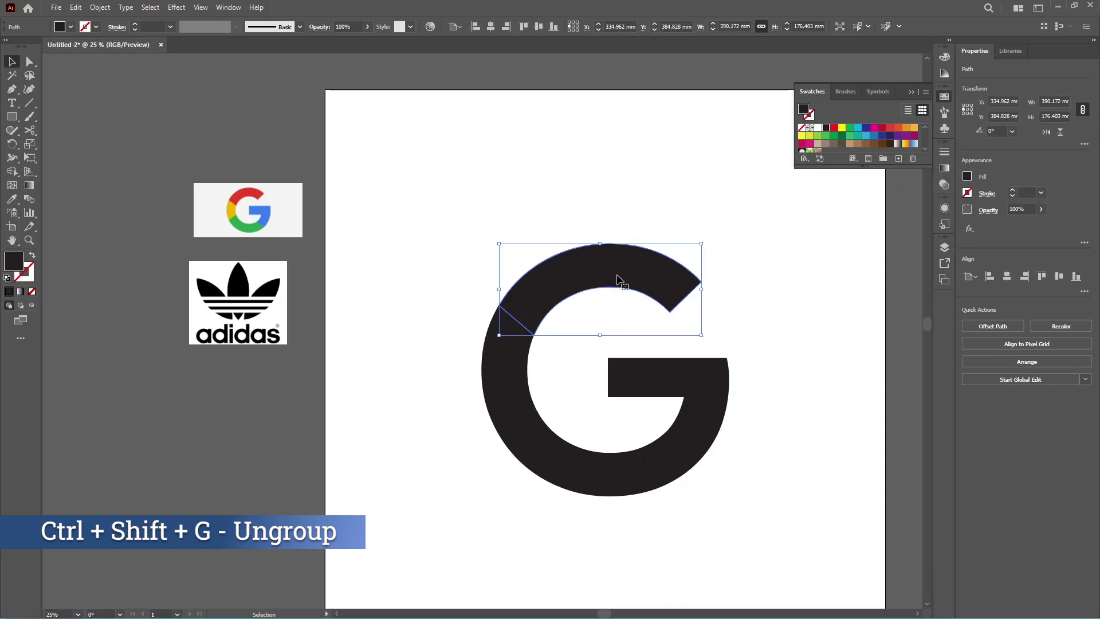
pyautogui.press('i')
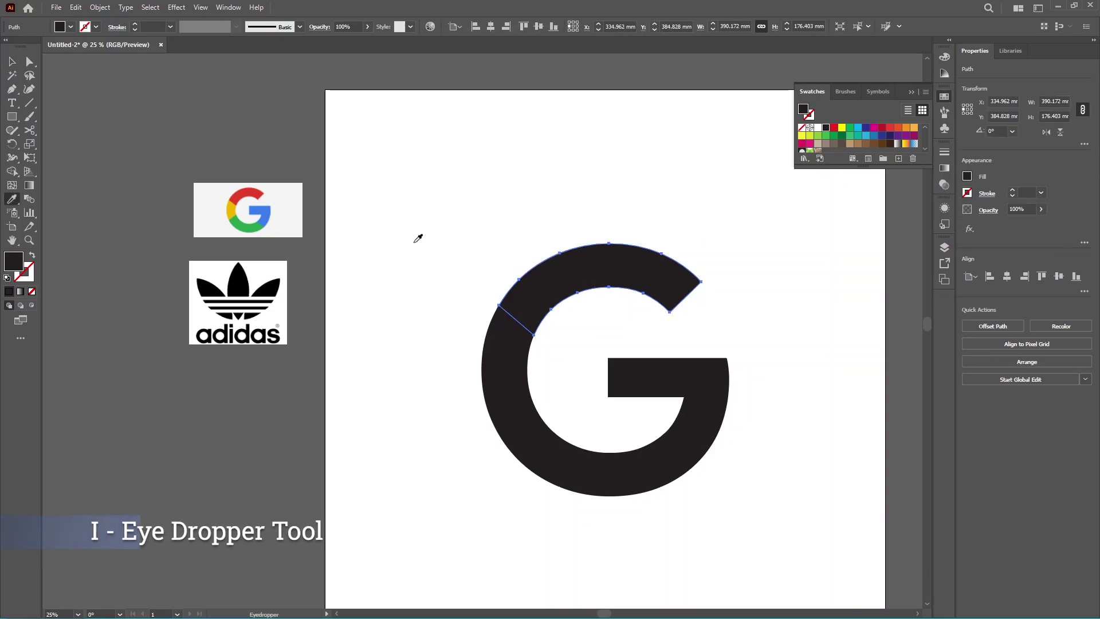
pyautogui.click(255, 194)
pyautogui.press('v')
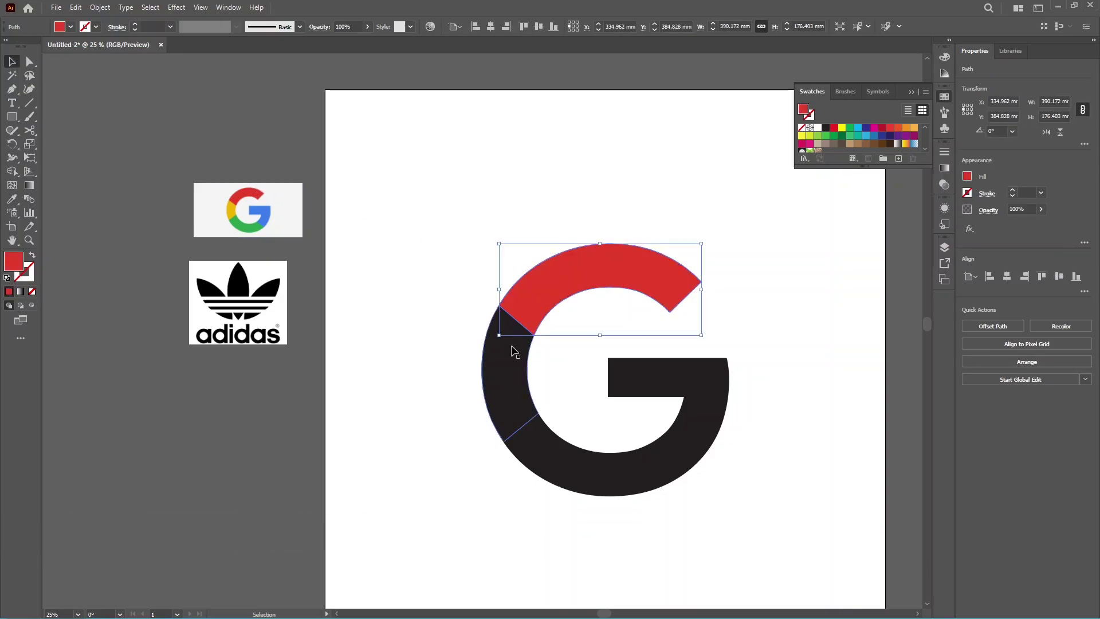
pyautogui.click(507, 366)
pyautogui.press('i')
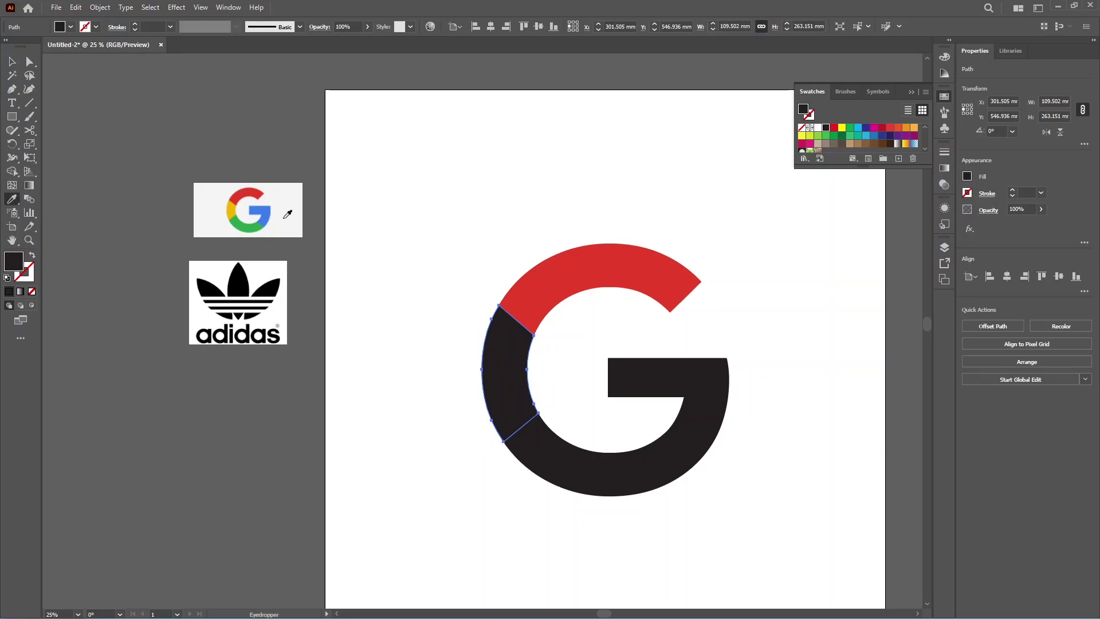
pyautogui.click(233, 208)
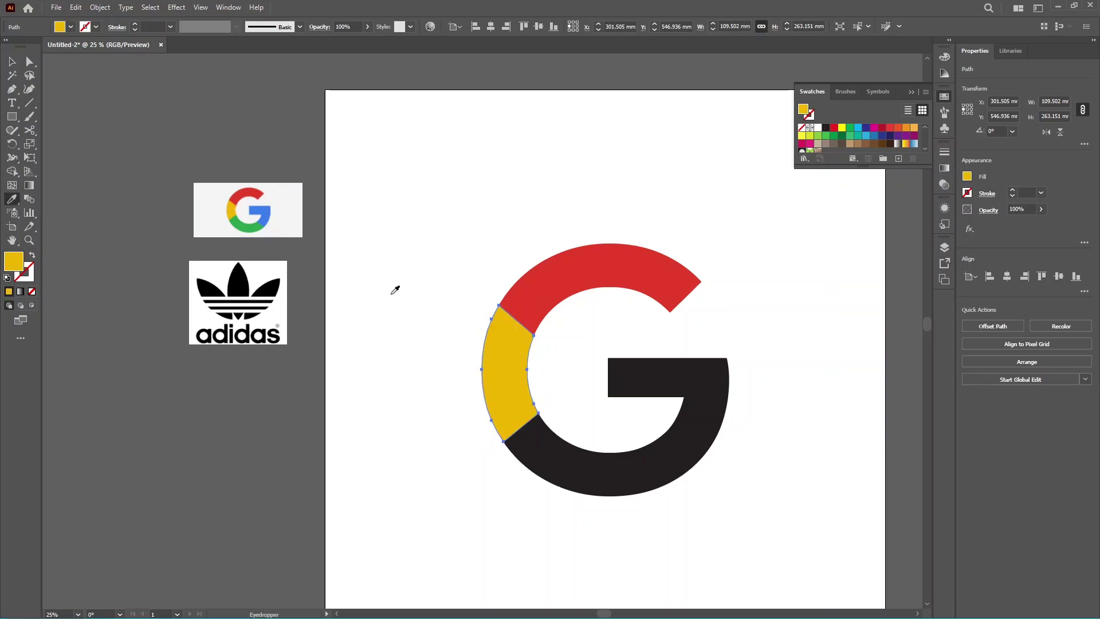
pyautogui.press('v')
# Colour the G's bottom segment green and its crossbar segment blue by sampling the reference Google logo with the Eyedropper
pyautogui.click(558, 458)
pyautogui.press('i')
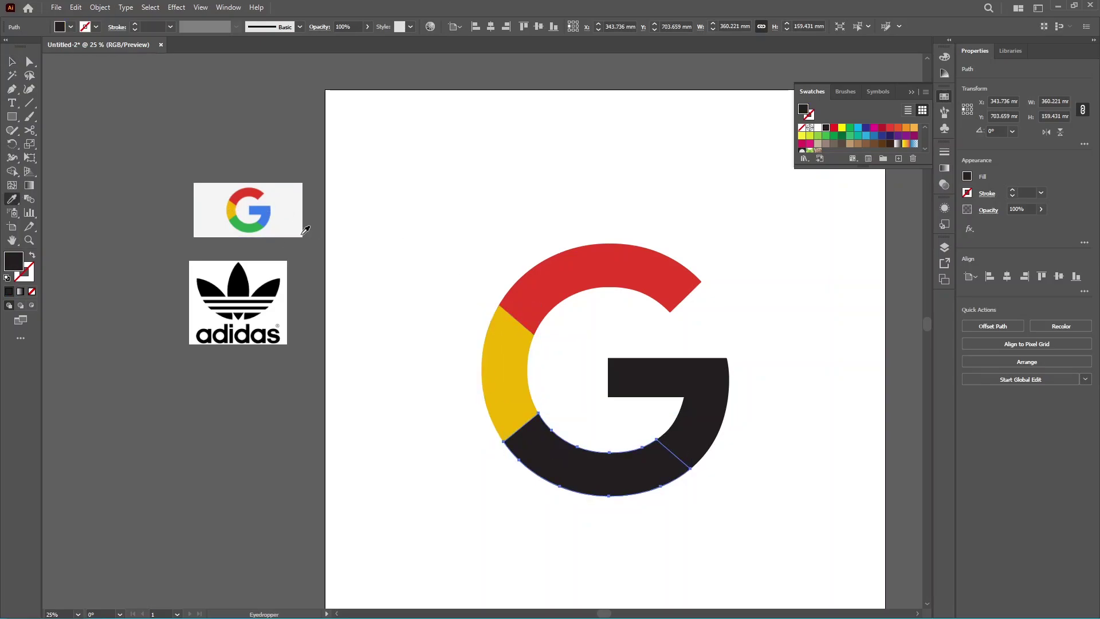
pyautogui.click(254, 228)
pyautogui.press('v')
pyautogui.click(669, 385)
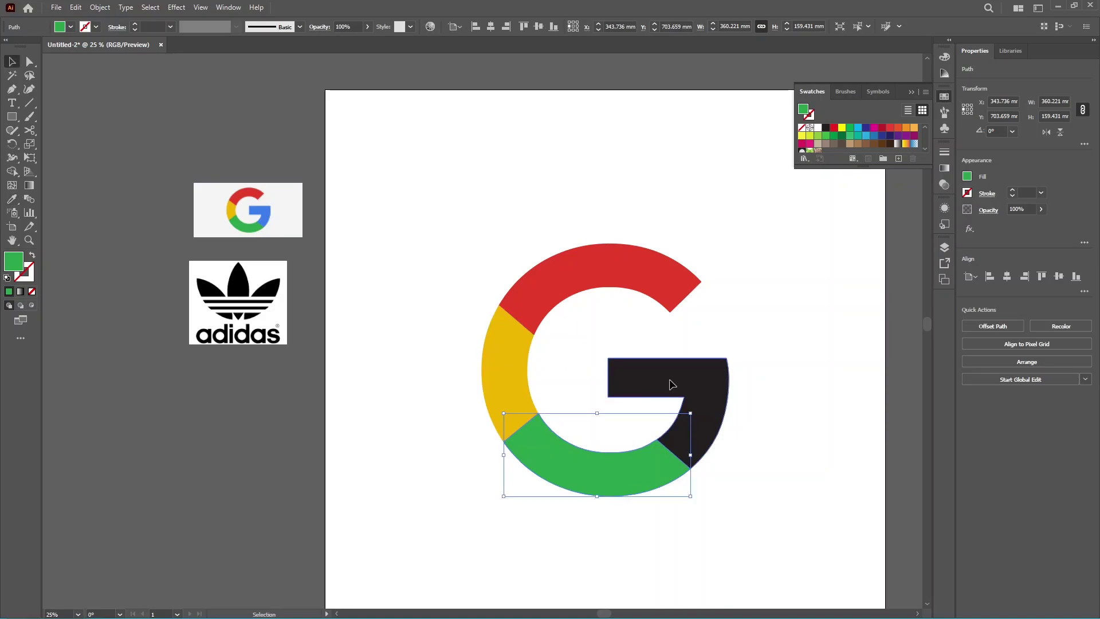
pyautogui.press('i')
pyautogui.click(261, 215)
pyautogui.press('v')
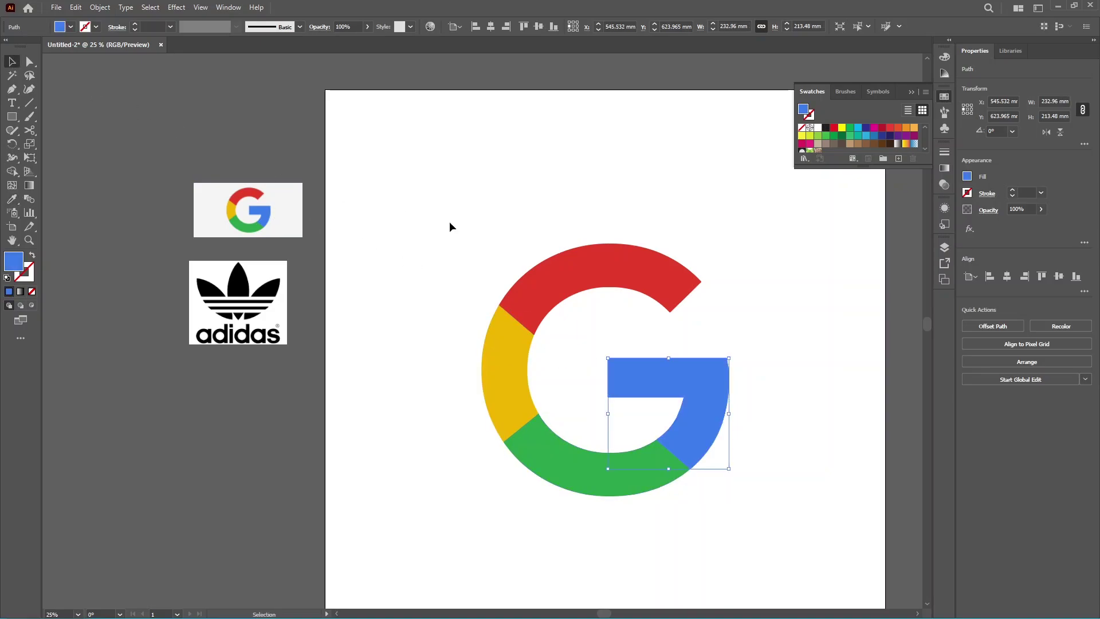
# Group all four coloured G segments and move the group off the artboard to its left
pyautogui.moveTo(444, 214); pyautogui.dragTo(754, 507)
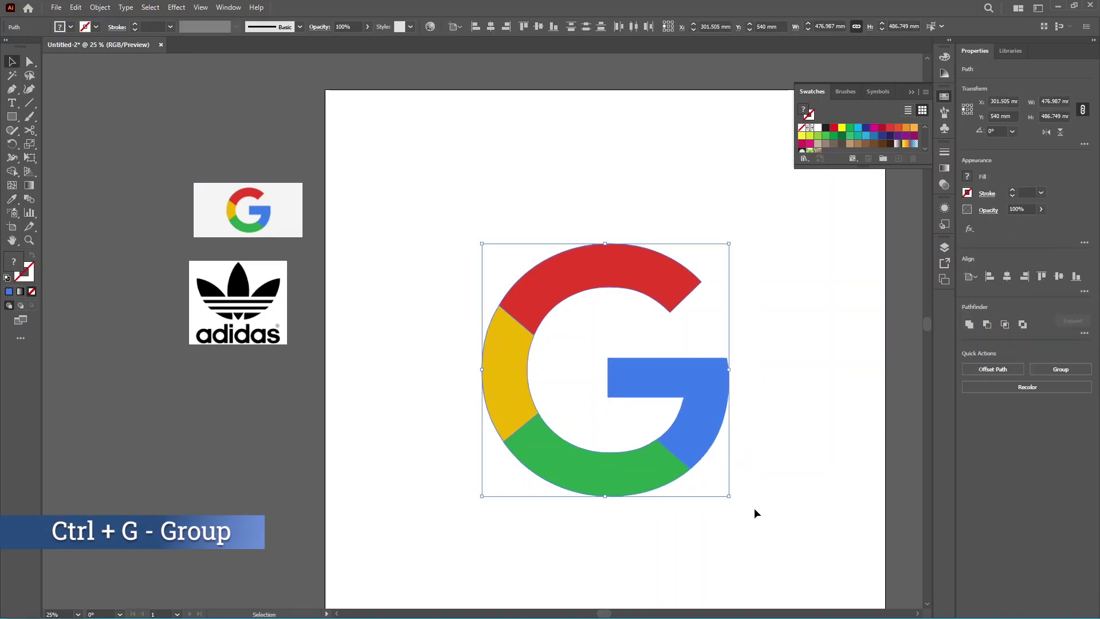
pyautogui.hotkey('ctrl', 'g')
pyautogui.keyDown('alt'); pyautogui.scroll(-2, 756, 513); pyautogui.keyUp('alt')
pyautogui.keyDown('alt'); pyautogui.scroll(1, 781, 481); pyautogui.keyUp('alt')
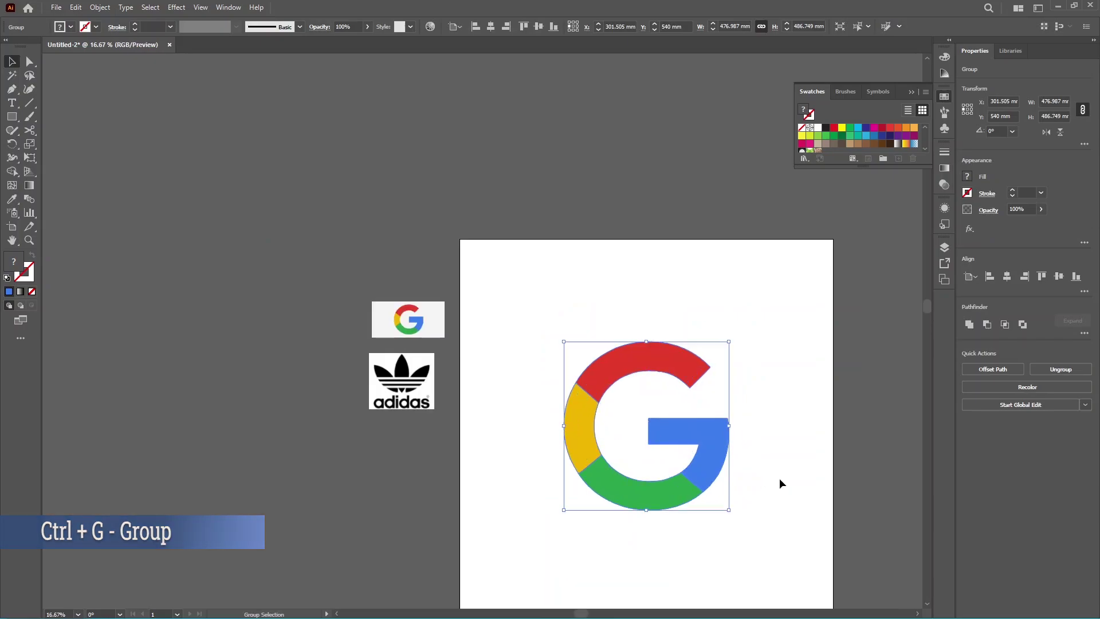
pyautogui.moveTo(719, 474); pyautogui.dragTo(683, 376)
pyautogui.scroll(-1, 682, 375)
pyautogui.scroll(-2, 682, 375)
pyautogui.moveTo(661, 277); pyautogui.dragTo(352, 446)
# Move the Google reference image above the finished G and shift the adidas reference image slightly upward
pyautogui.click(441, 280)
pyautogui.moveTo(423, 206); pyautogui.dragTo(302, 269)
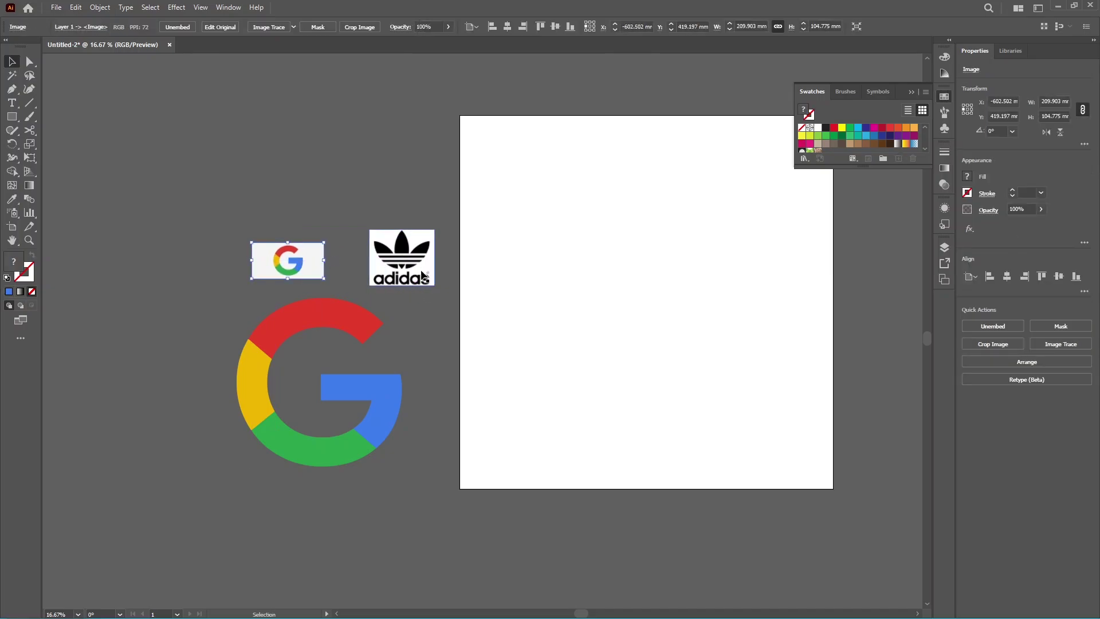
pyautogui.moveTo(418, 276); pyautogui.dragTo(410, 230)
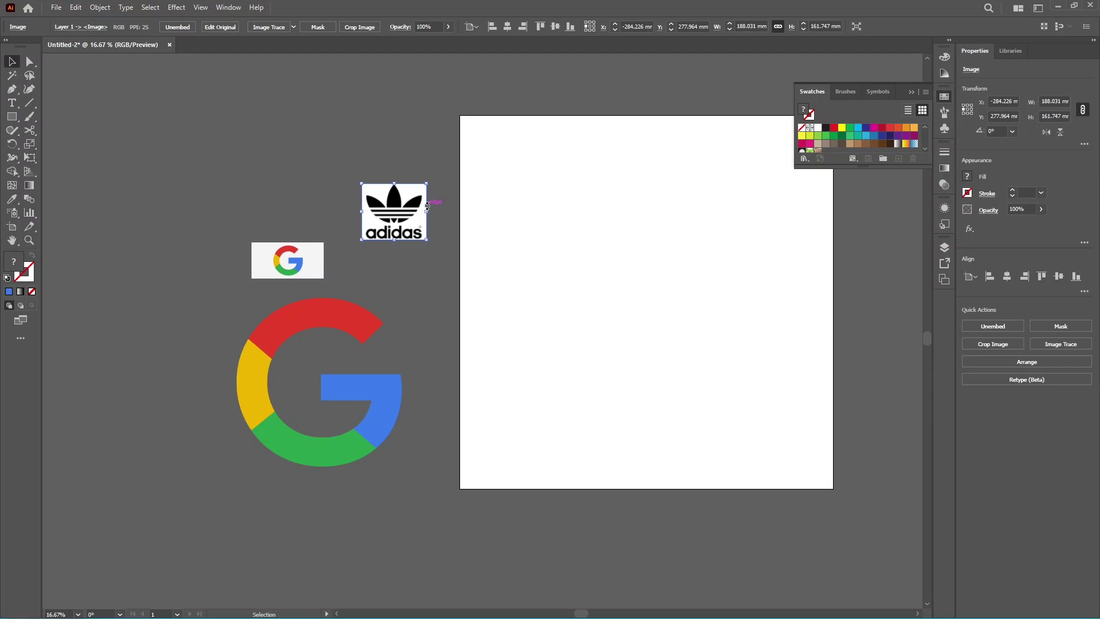
pyautogui.click(201, 193)
# Draw a circle about 382 mm in diameter on the artboard and duplicate it about 280 mm to the right, overlapping the original
pyautogui.click(14, 117)
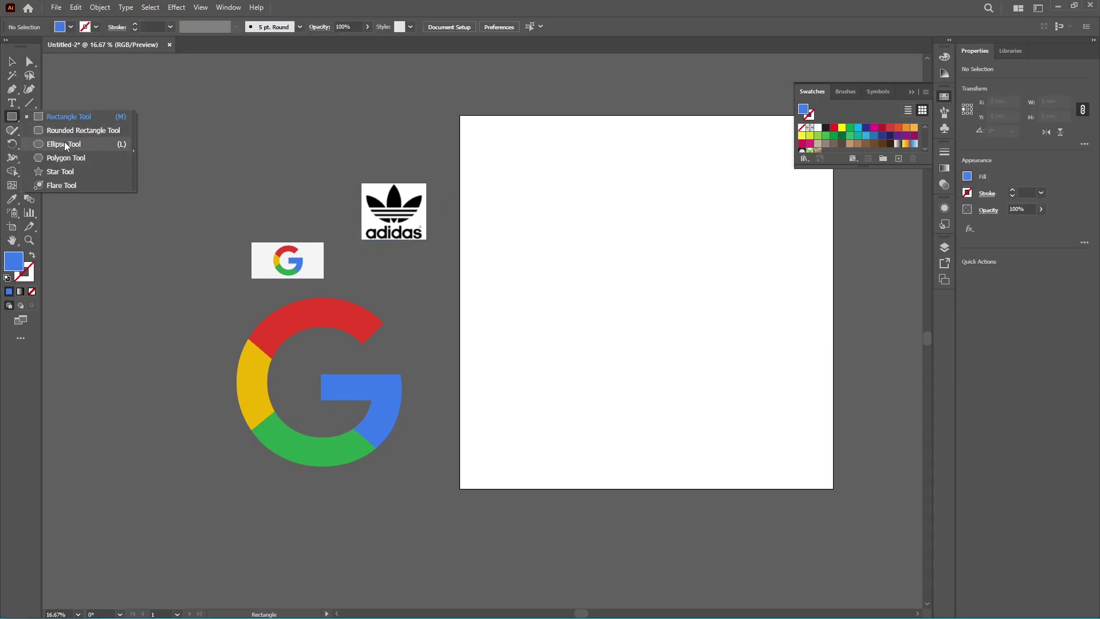
pyautogui.click(64, 144)
pyautogui.scroll(1, 775, 312)
pyautogui.moveTo(447, 211)
pyautogui.mouseDown()
pyautogui.moveTo(586, 392)
pyautogui.moveTo(646, 411)
pyautogui.mouseUp()
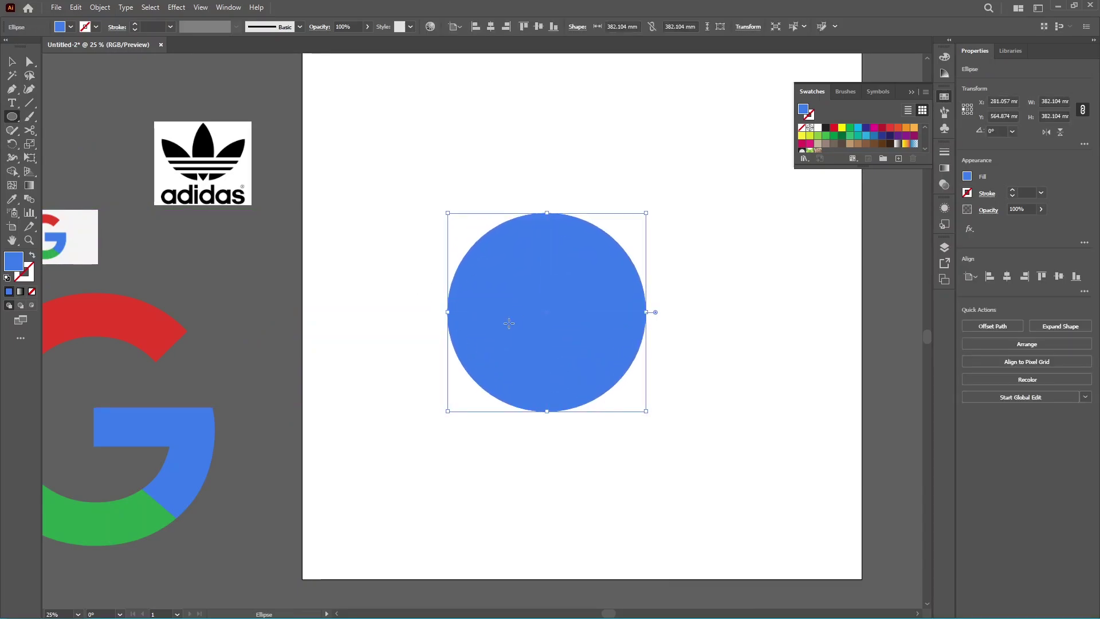
pyautogui.click(20, 64)
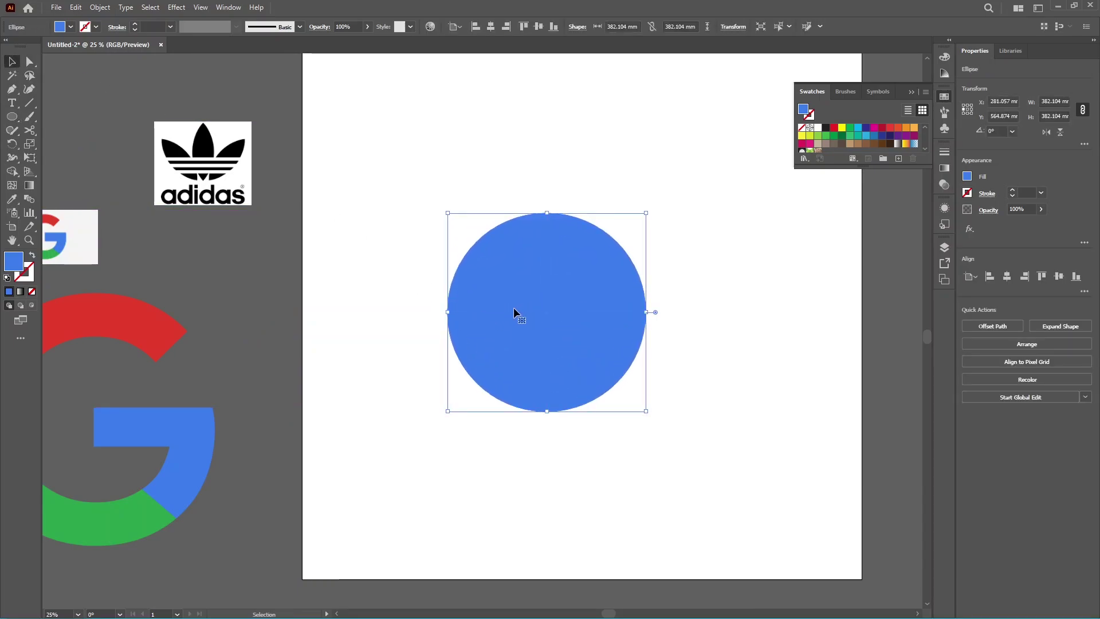
pyautogui.moveTo(513, 307); pyautogui.dragTo(660, 313)
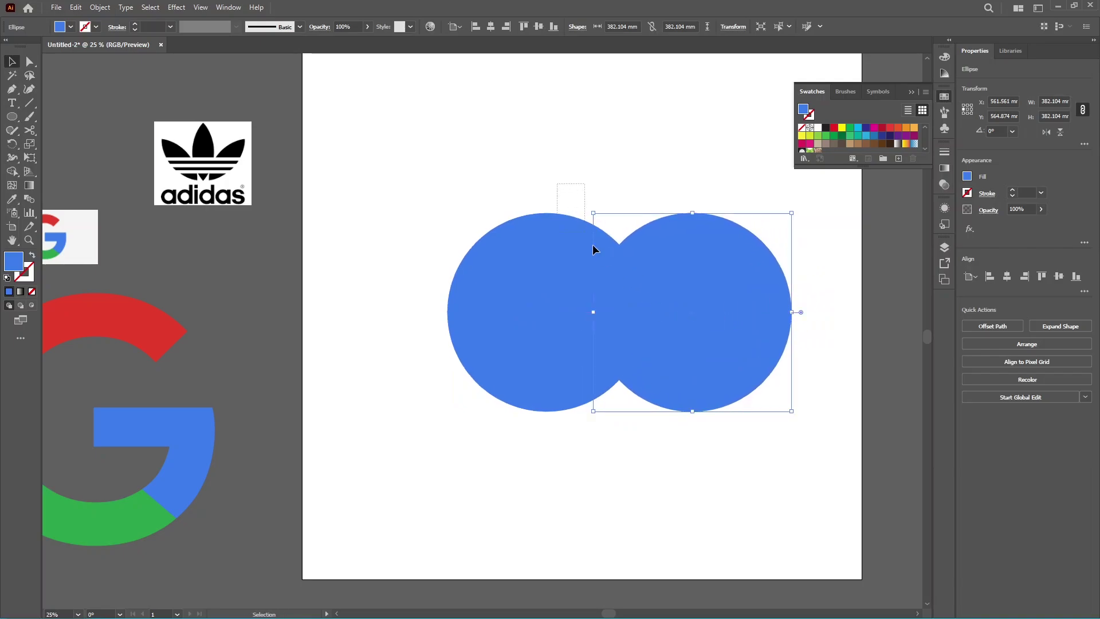
# In outline mode, nudge the duplicate circle about 28 mm to the right to narrow its overlap with the first circle
pyautogui.keyDown('shift'); pyautogui.click(593, 252); pyautogui.keyUp('shift')
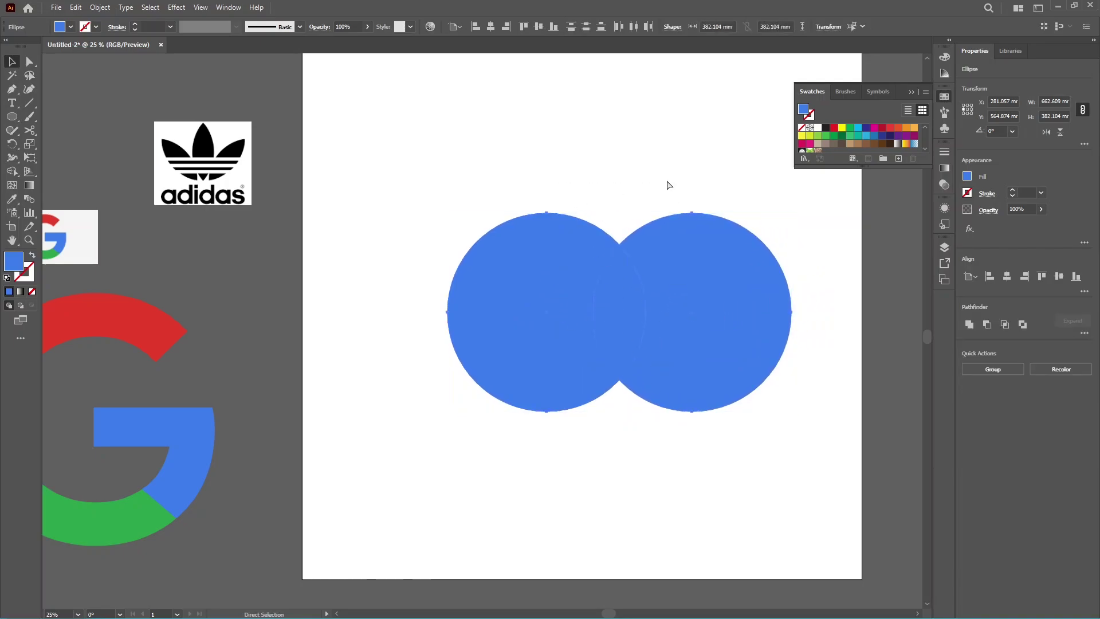
pyautogui.hotkey('ctrl', 'y')
pyautogui.click(693, 181)
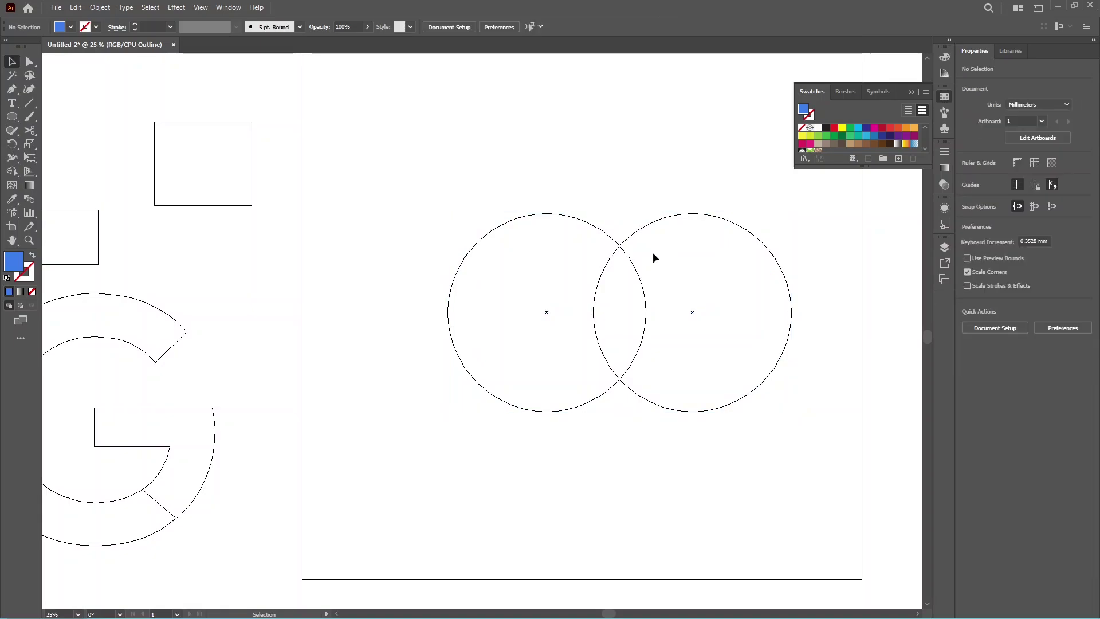
pyautogui.scroll(1, 637, 318)
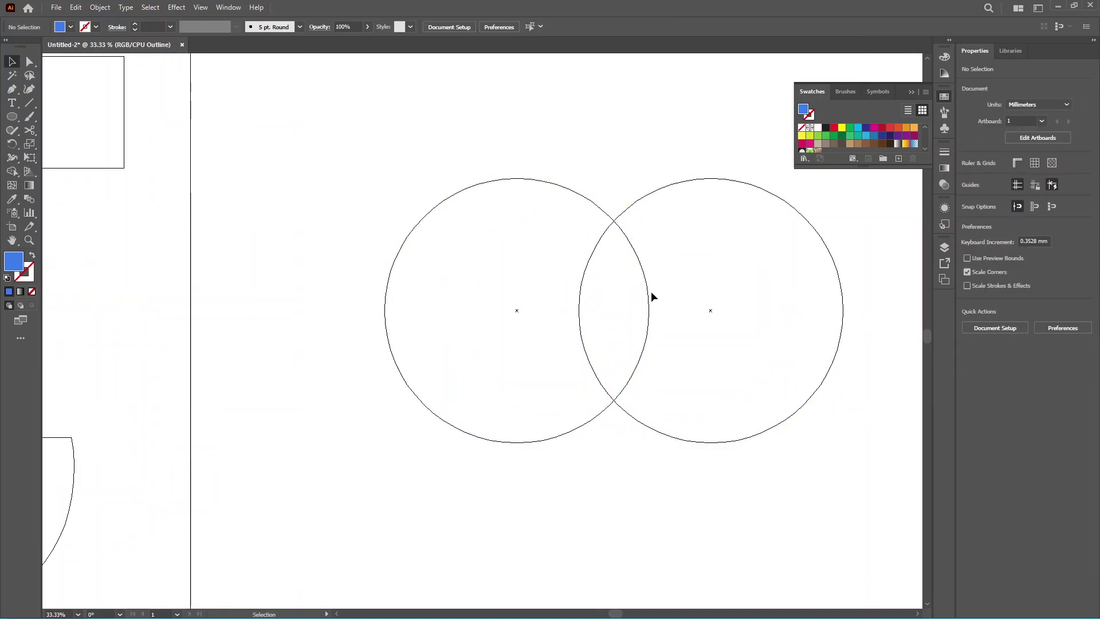
pyautogui.click(687, 440)
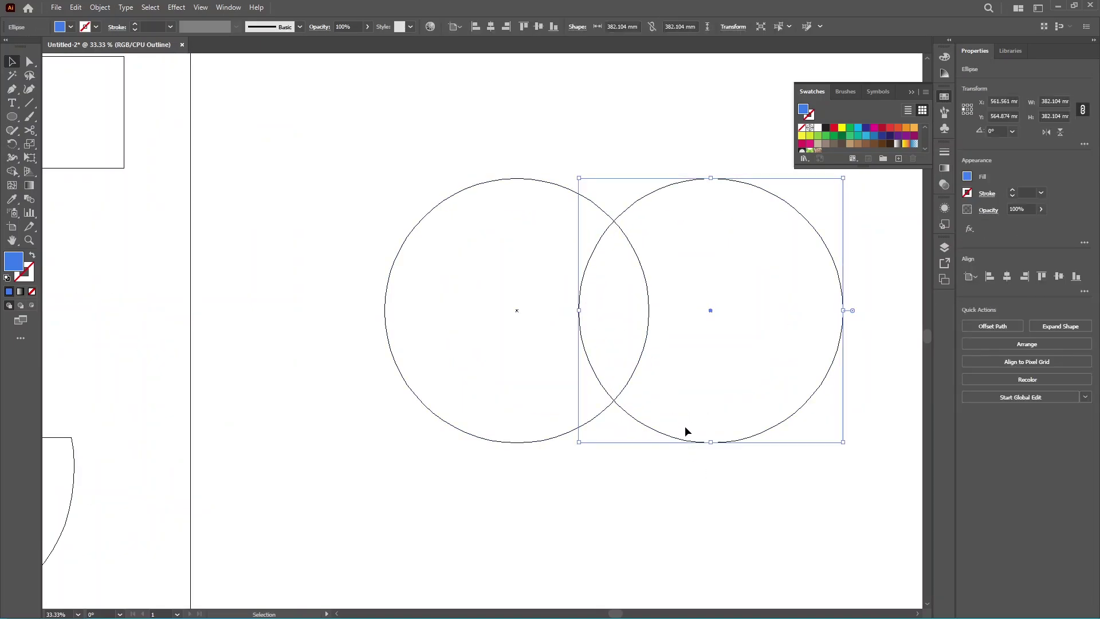
pyautogui.press('Right')
pyautogui.press('Right')
pyautogui.press('Right')
pyautogui.press('Right')
pyautogui.press('Right')
pyautogui.press('Right')
pyautogui.press('Right')
pyautogui.press('Right')
pyautogui.press('Right')
pyautogui.press('Right')
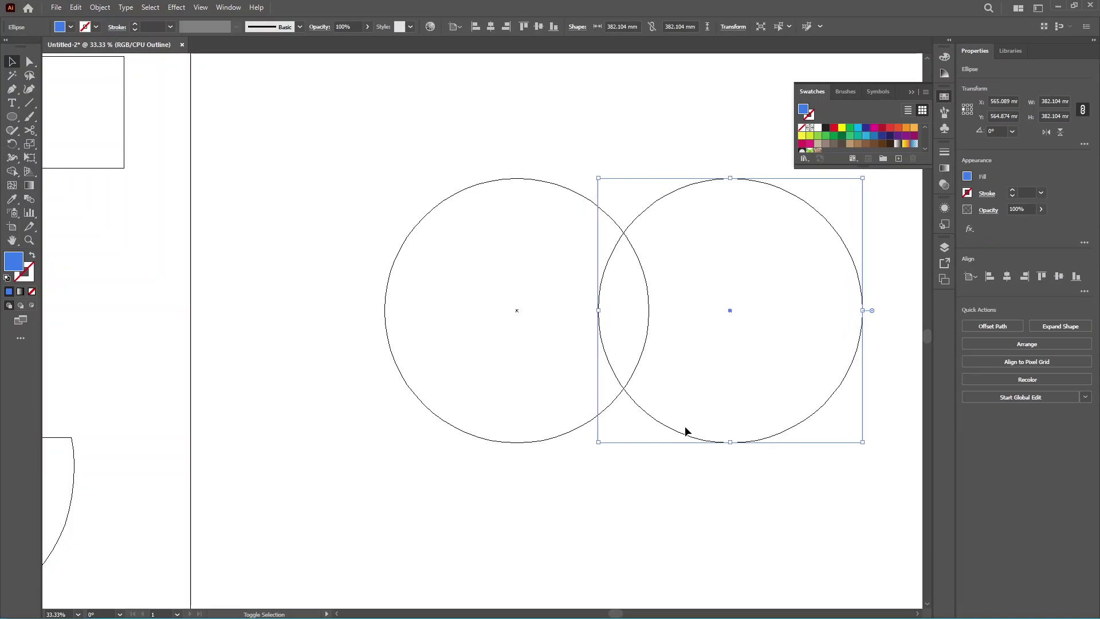
pyautogui.hotkey('shift', 'Right')
pyautogui.hotkey('shift', 'Right')
pyautogui.hotkey('shift', 'Right')
pyautogui.hotkey('shift', 'Right')
pyautogui.hotkey('shift', 'Right')
pyautogui.hotkey('shift', 'Right')
pyautogui.hotkey('shift', 'Right')
# Return to preview mode and remove the outer parts of both circles with Shape Builder, keeping only the leaf-shaped overlap
pyautogui.moveTo(761, 514); pyautogui.dragTo(543, 322)
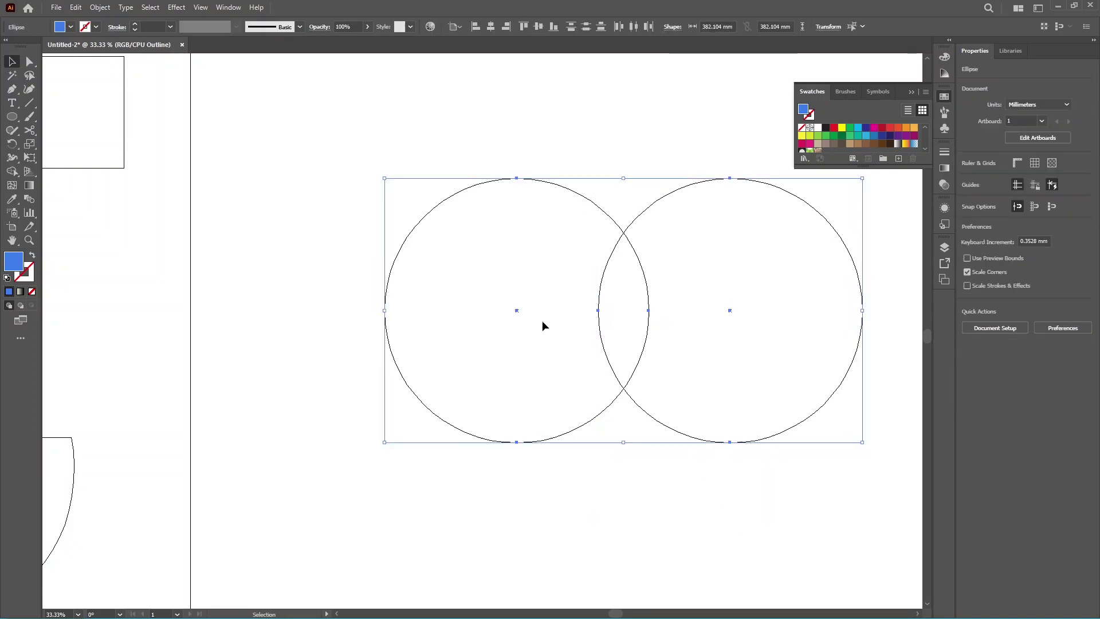
pyautogui.scroll(-3, 575, 325)
pyautogui.hotkey('ctrl', 'y')
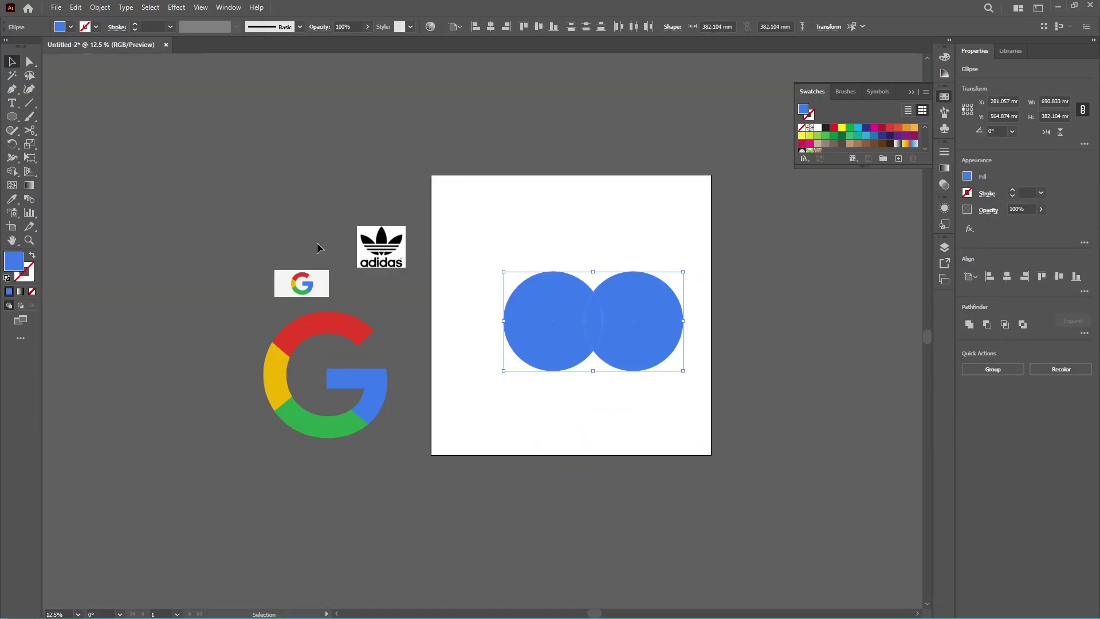
pyautogui.hotkey('shift', 'm')
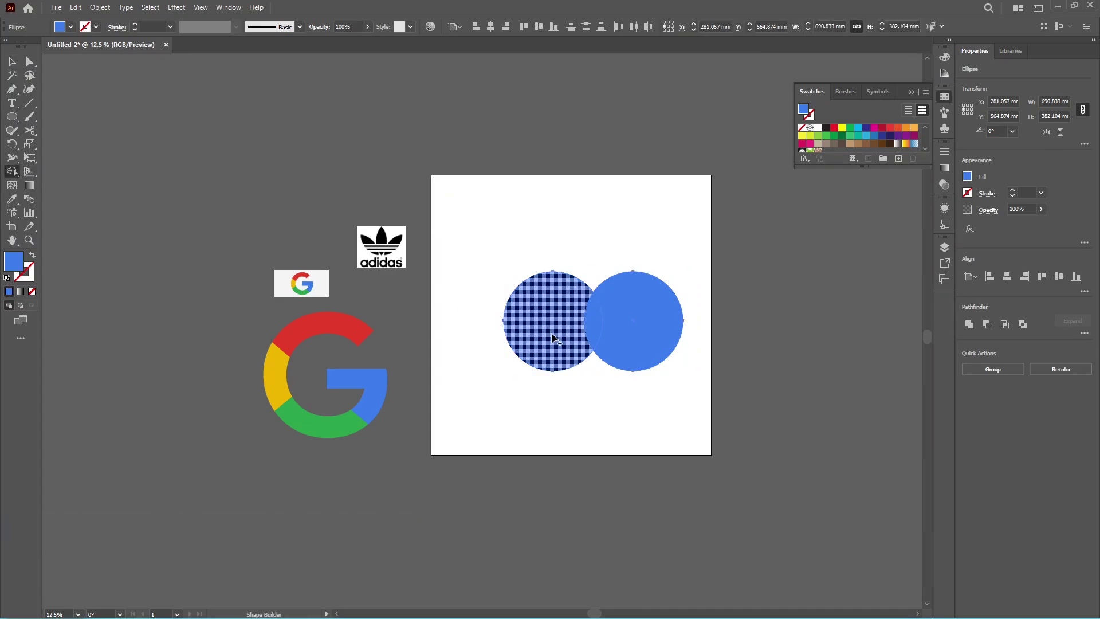
pyautogui.keyDown('alt'); pyautogui.click(543, 319); pyautogui.keyUp('alt')
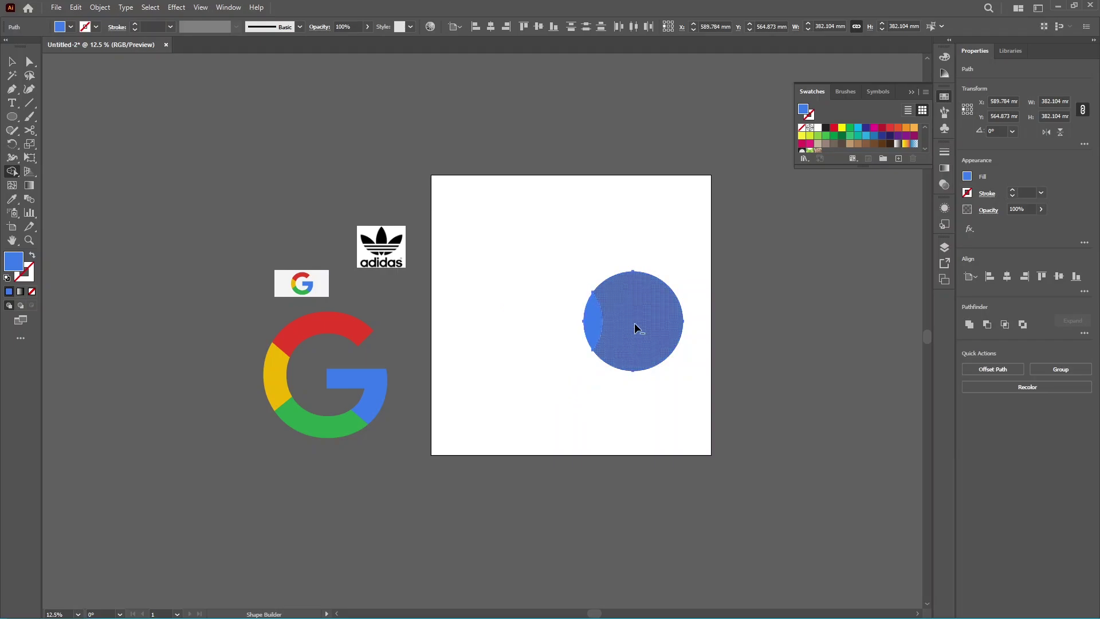
pyautogui.keyDown('alt'); pyautogui.click(634, 322); pyautogui.keyUp('alt')
pyautogui.press('v')
pyautogui.click(550, 300)
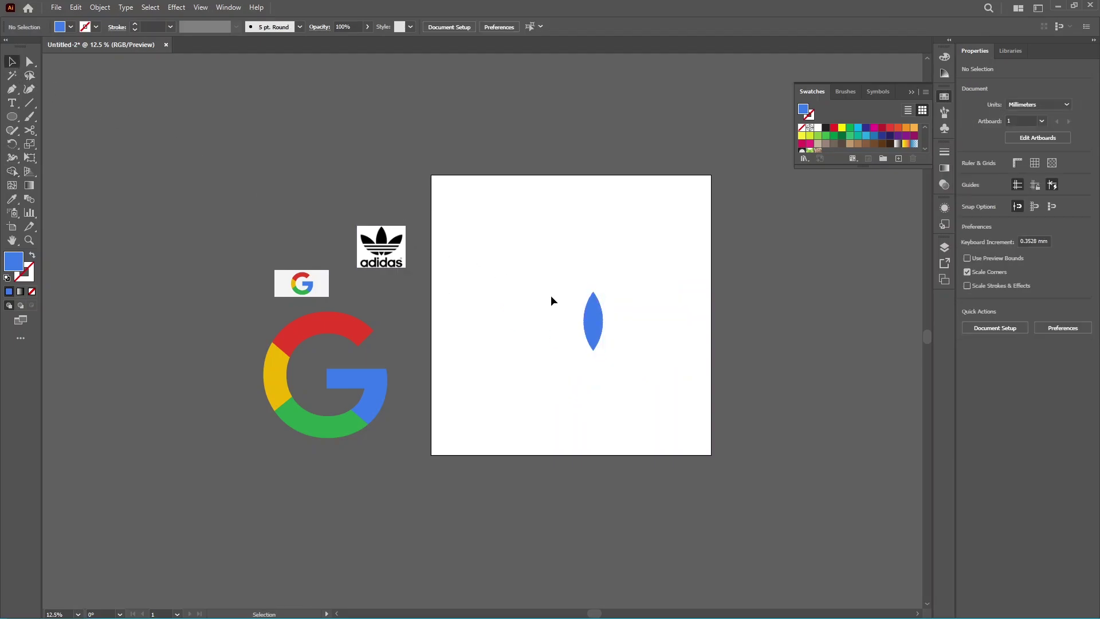
# Place a copy of the leaf beside the adidas reference image to compare proportions, and delete the copy
pyautogui.moveTo(594, 324); pyautogui.dragTo(456, 258)
pyautogui.scroll(4, 420, 242)
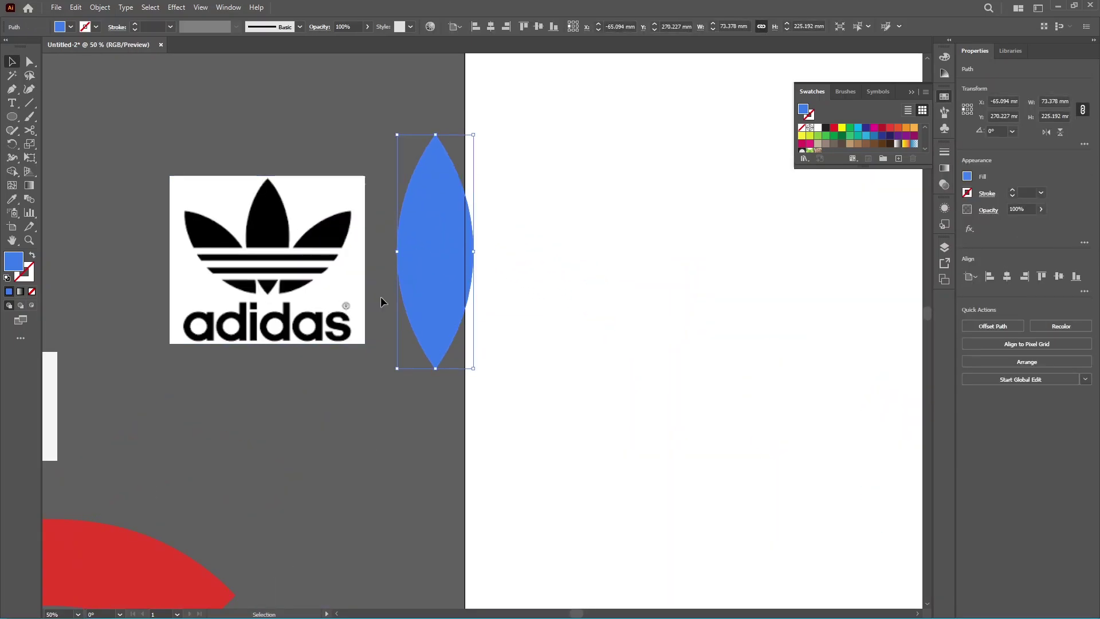
pyautogui.press('Delete')
pyautogui.scroll(-2, 405, 309)
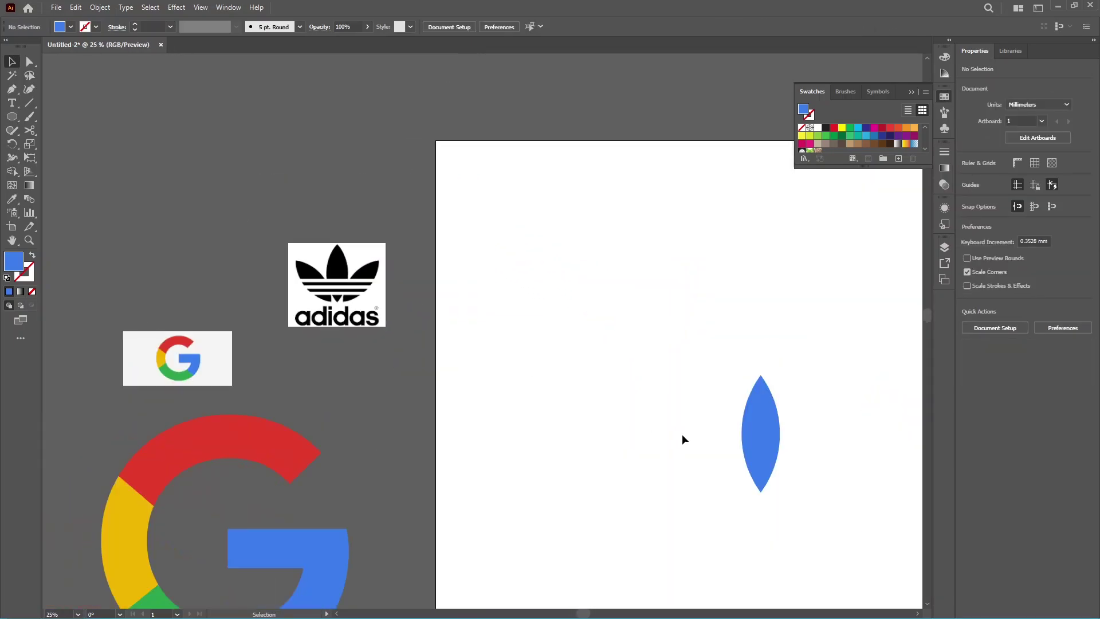
# Shrink the leaf to about 69 mm wide and 173 mm high and fill it black
pyautogui.scroll(1, 782, 460)
pyautogui.moveTo(753, 433); pyautogui.dragTo(785, 446)
pyautogui.hotkey('ctrl', 'z')
pyautogui.scroll(1, 758, 503)
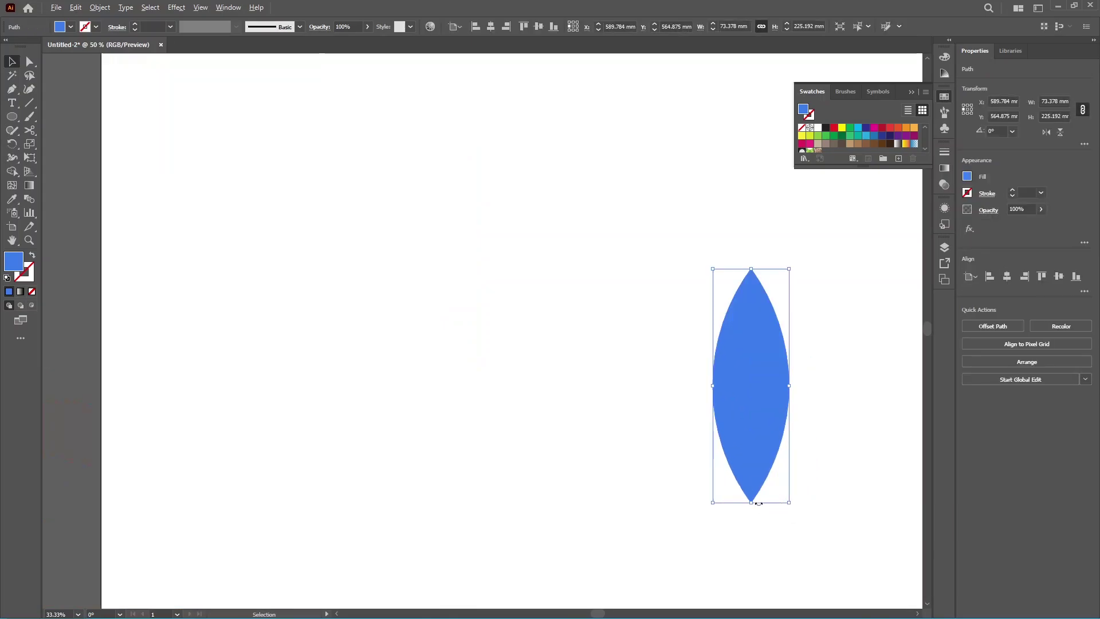
pyautogui.moveTo(753, 502); pyautogui.dragTo(752, 488)
pyautogui.moveTo(788, 386); pyautogui.dragTo(784, 385)
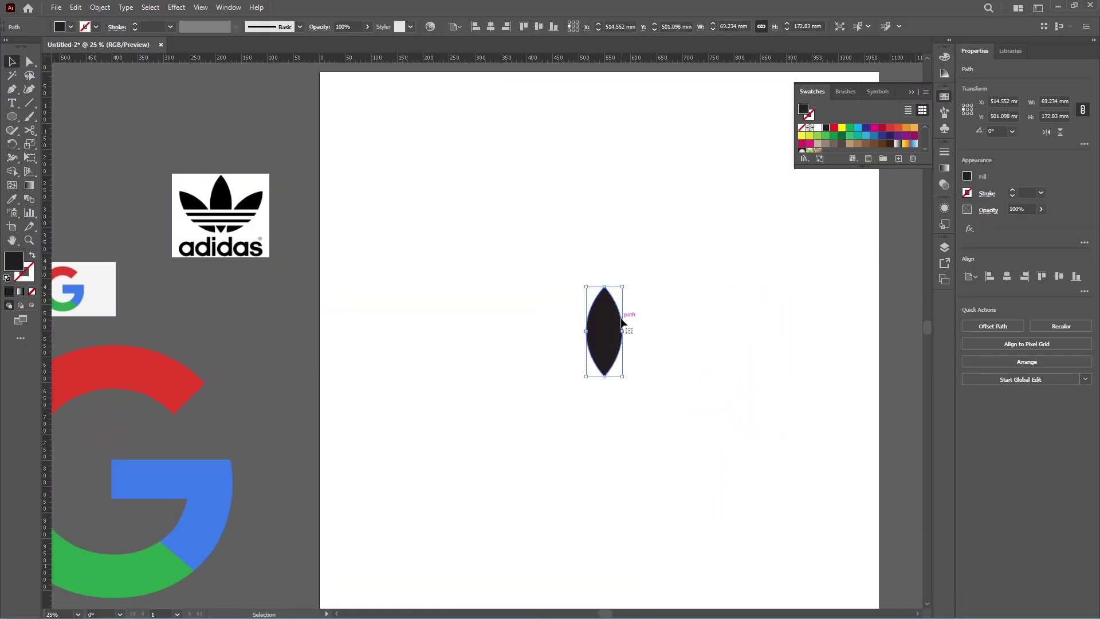
pyautogui.hotkey('ctrl', 'c')
pyautogui.hotkey('ctrl', 'f')
pyautogui.click(653, 332)
pyautogui.moveTo(601, 332); pyautogui.dragTo(656, 415)
pyautogui.hotkey('ctrl', 'z')
pyautogui.hotkey('ctrl', 'z')
# Rotate a copy of the black leaf about 36° clockwise around a point just below its lower tip
pyautogui.click(15, 144)
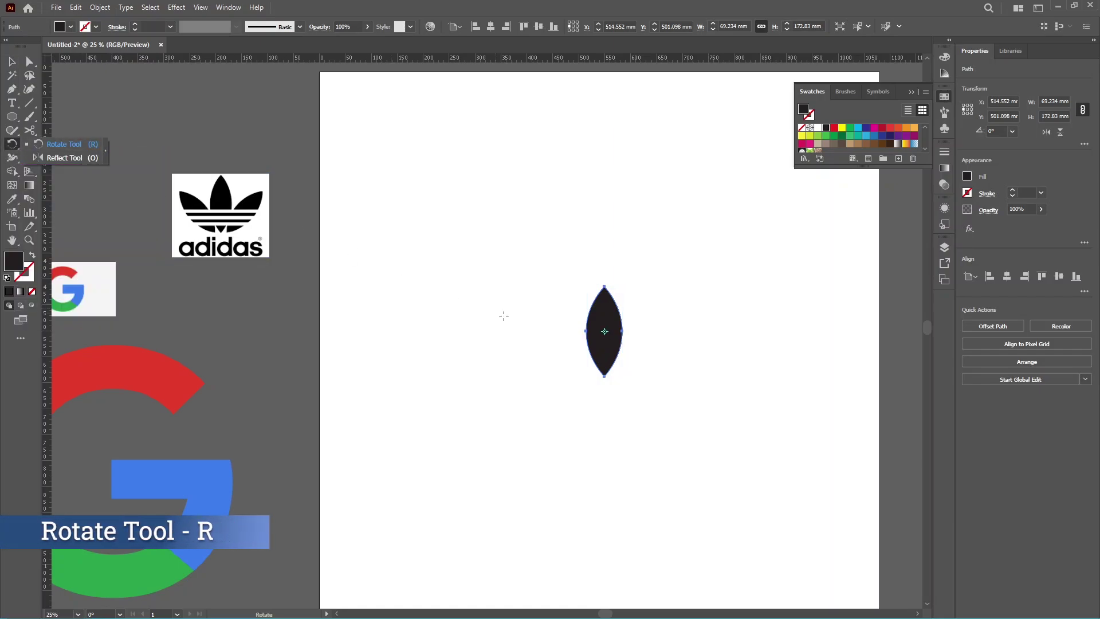
pyautogui.hotkey('ctrl', '1')
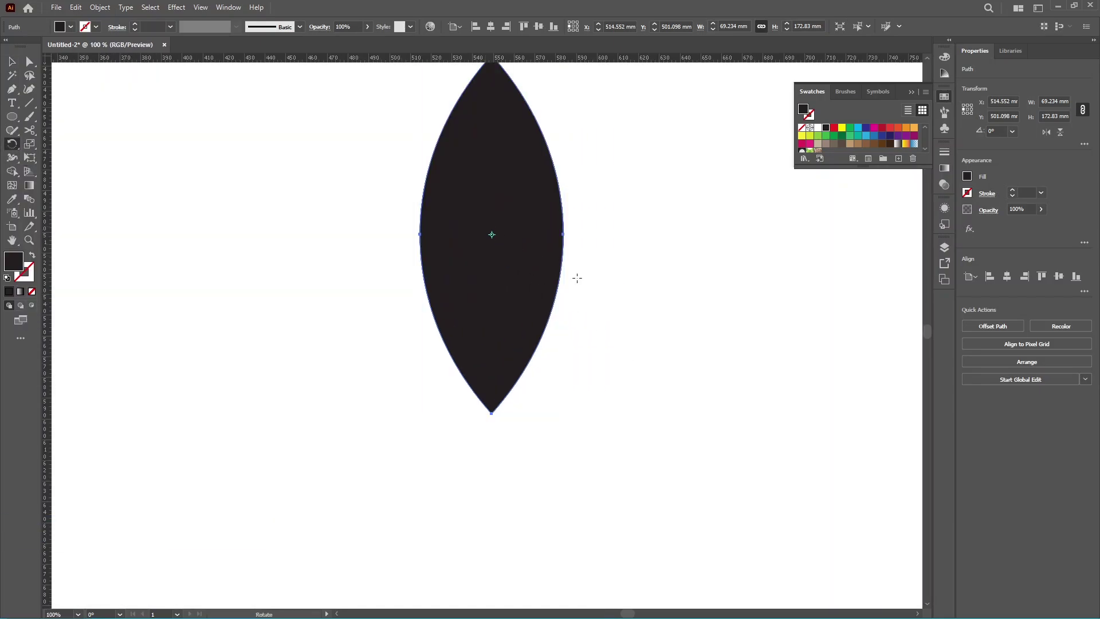
pyautogui.hotkey('ctrl', '-')
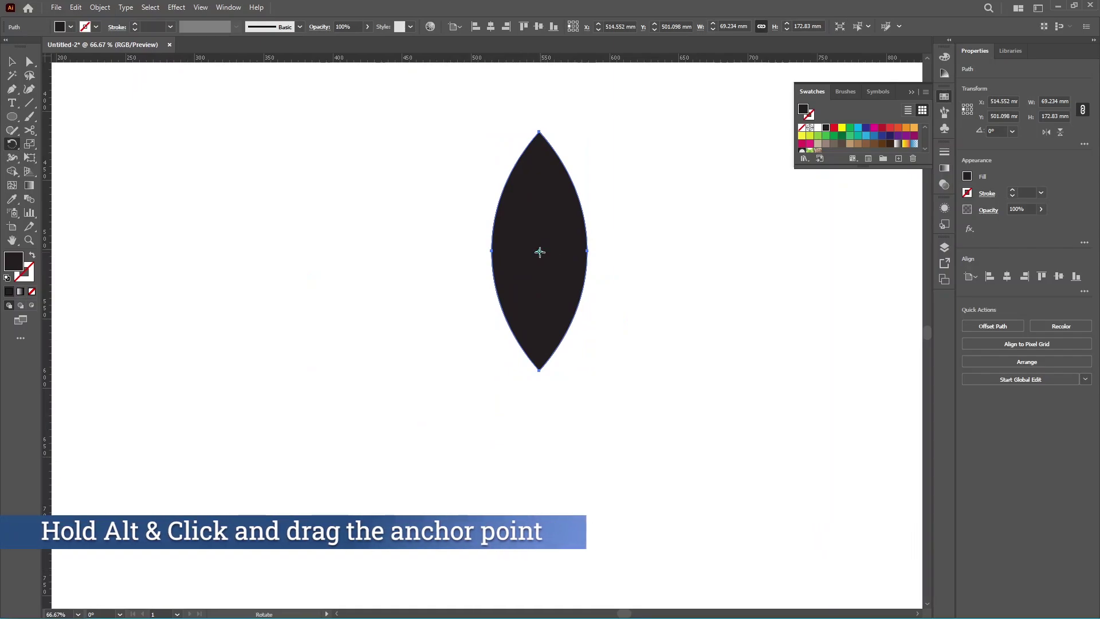
pyautogui.keyDown('alt'); pyautogui.click(539, 392); pyautogui.keyUp('alt')
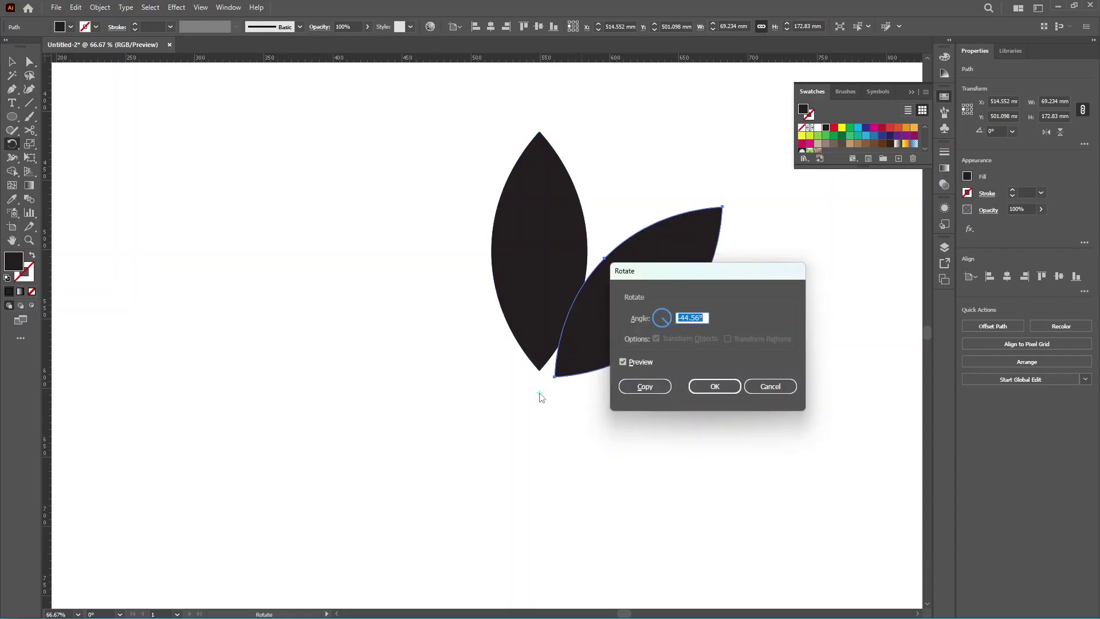
pyautogui.click(767, 392)
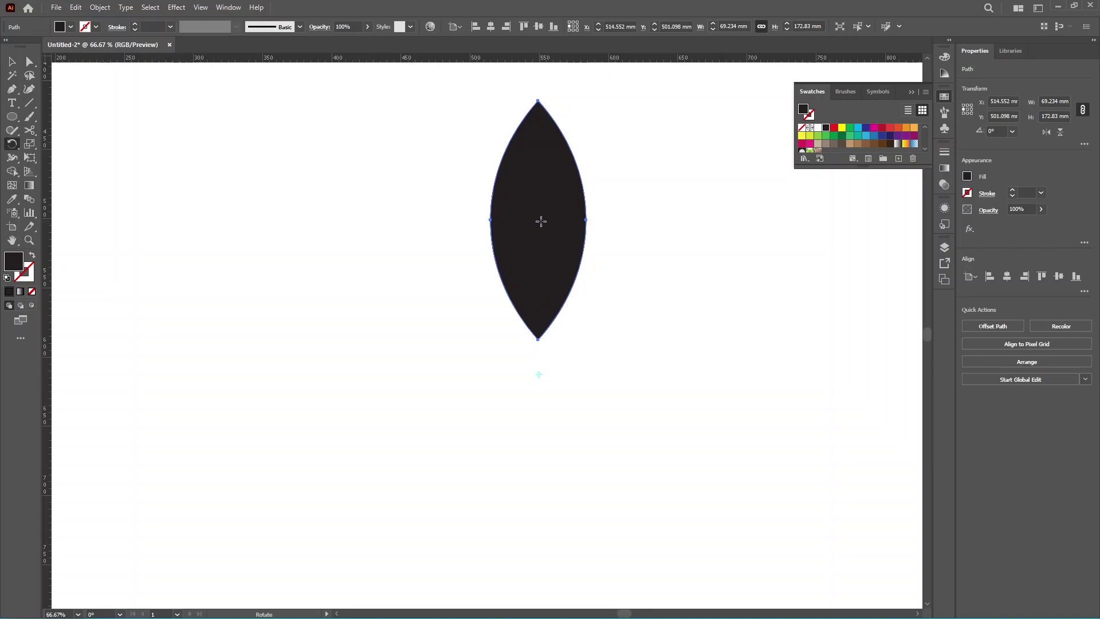
pyautogui.moveTo(541, 221); pyautogui.dragTo(630, 255)
# Compare the gap between the two petals' lower tips with the lower part of the adidas reference
pyautogui.scroll(-2, 631, 255)
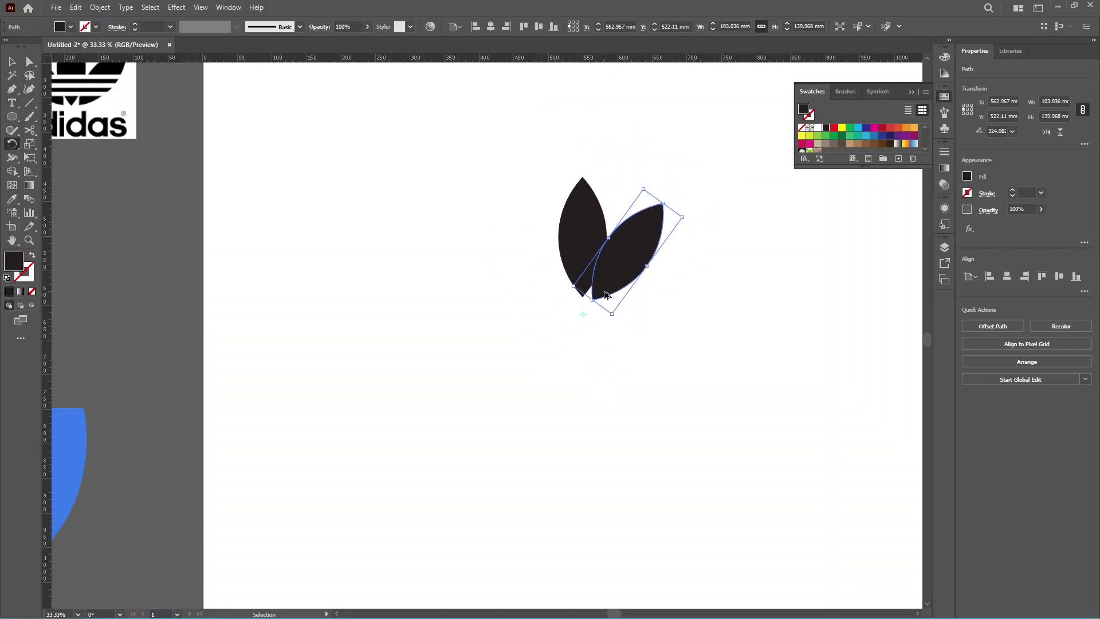
pyautogui.scroll(4, 608, 295)
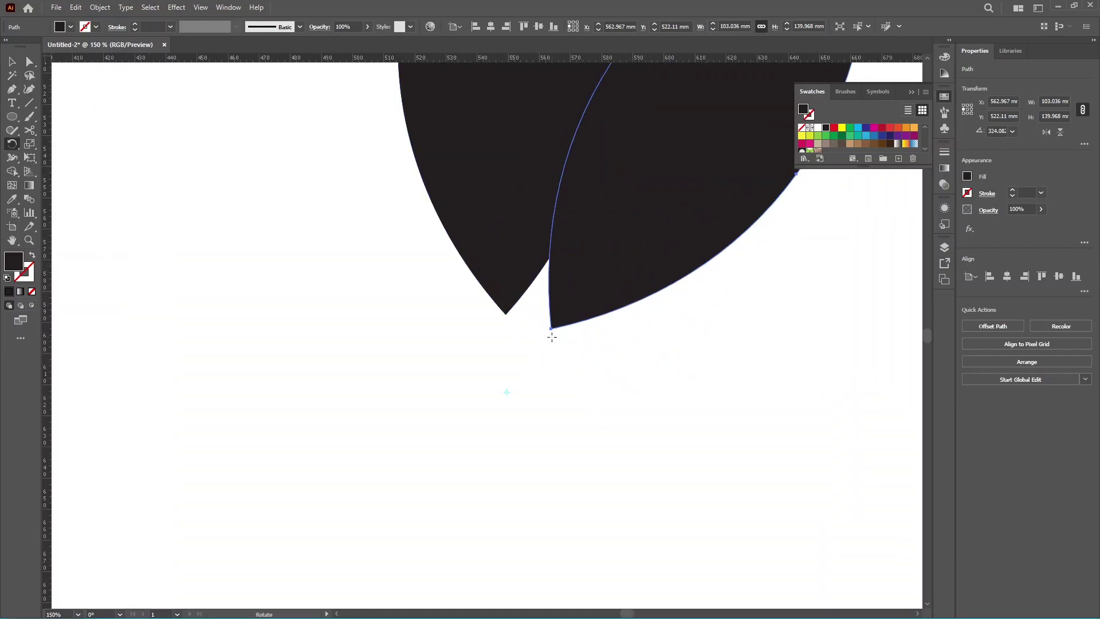
pyautogui.scroll(-5, 549, 338)
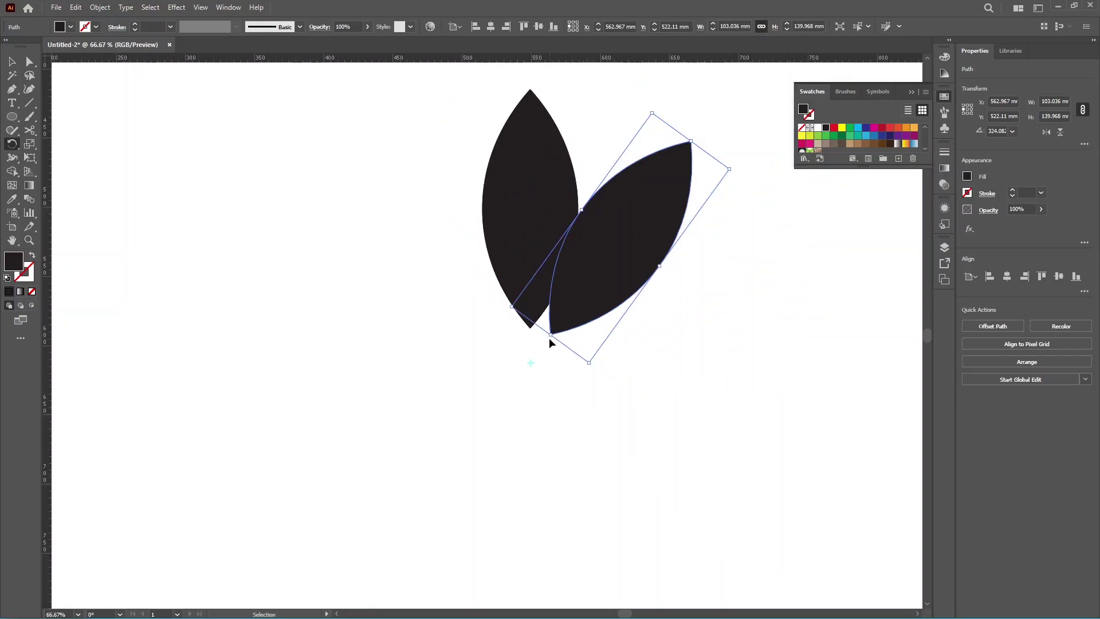
pyautogui.scroll(5, 146, 185)
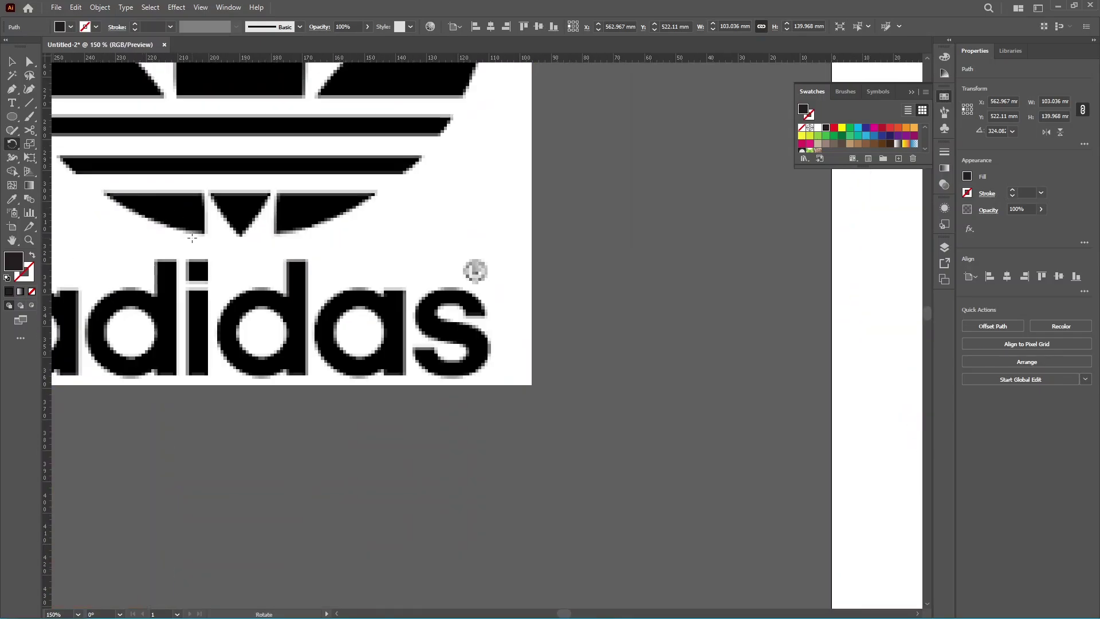
pyautogui.scroll(-5, 280, 250)
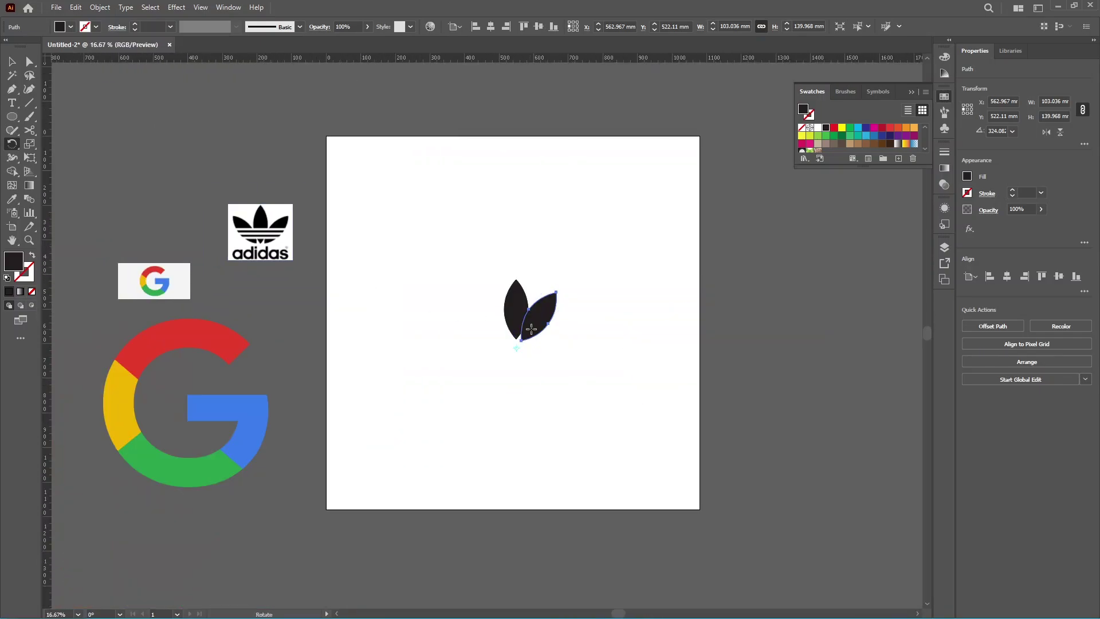
pyautogui.scroll(3, 519, 345)
pyautogui.scroll(-2, 522, 345)
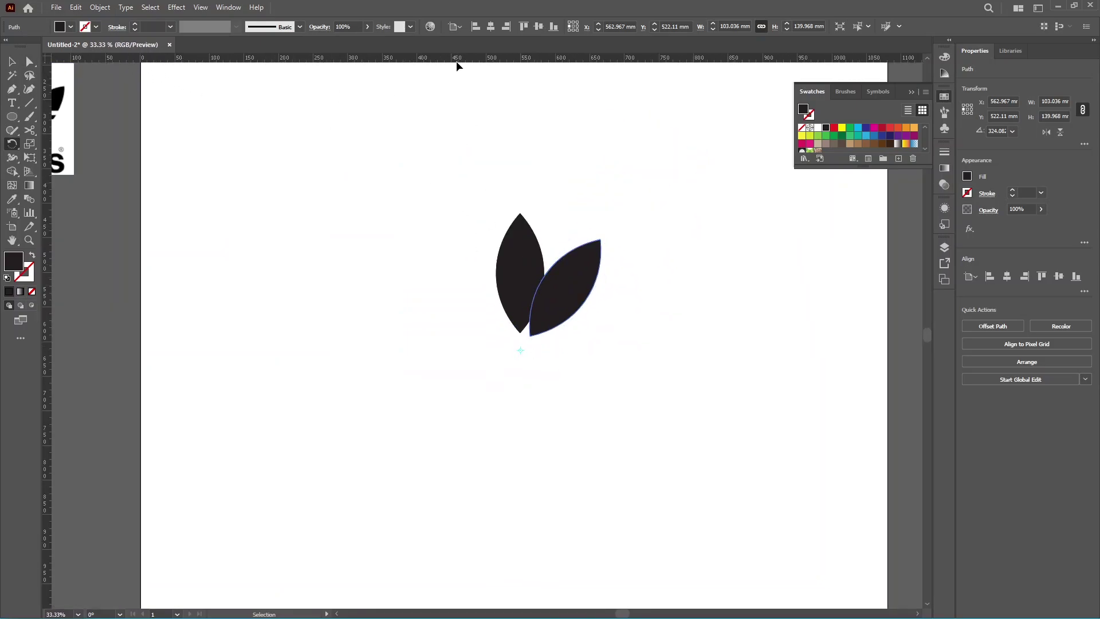
# Place a horizontal guide through the rotation point below the petals, at about 613 mm on the vertical ruler
pyautogui.hotkey('ctrl', 'r')
pyautogui.hotkey('ctrl', 'r')
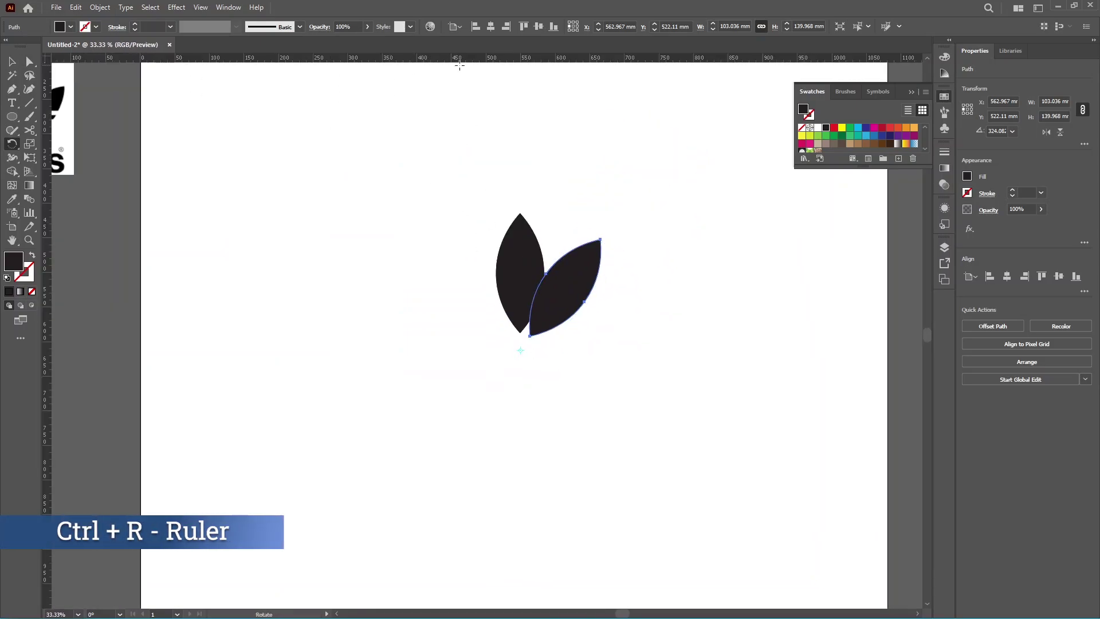
pyautogui.moveTo(454, 61); pyautogui.dragTo(555, 351)
pyautogui.click(15, 60)
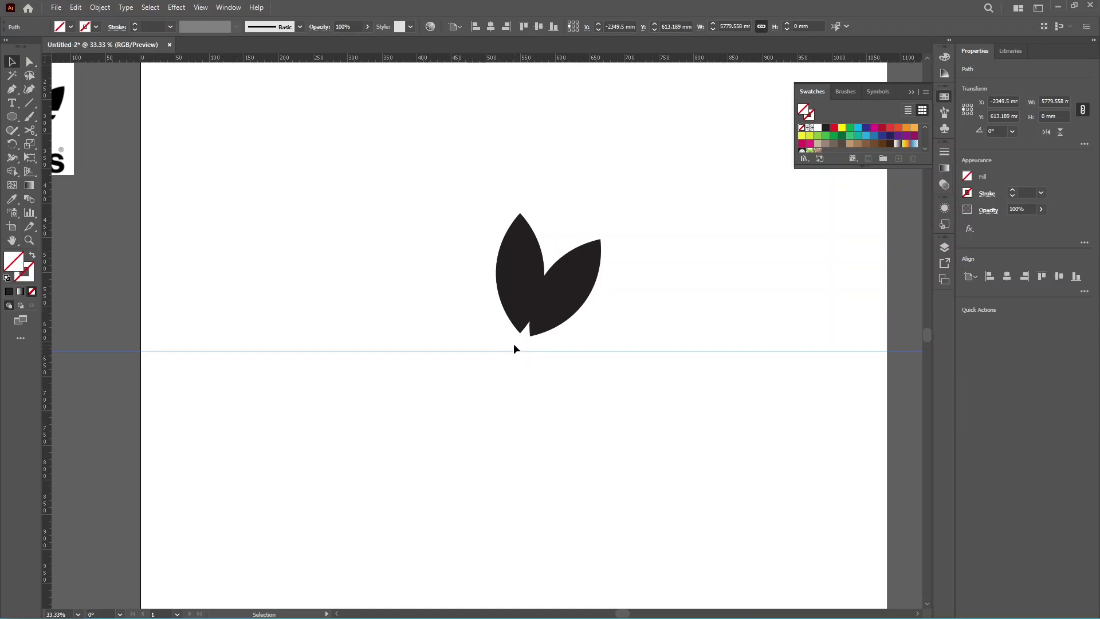
# Rotate a copy of the upright petal about 36.5° counterclockwise around the point on the guide below its tip
pyautogui.click(524, 256)
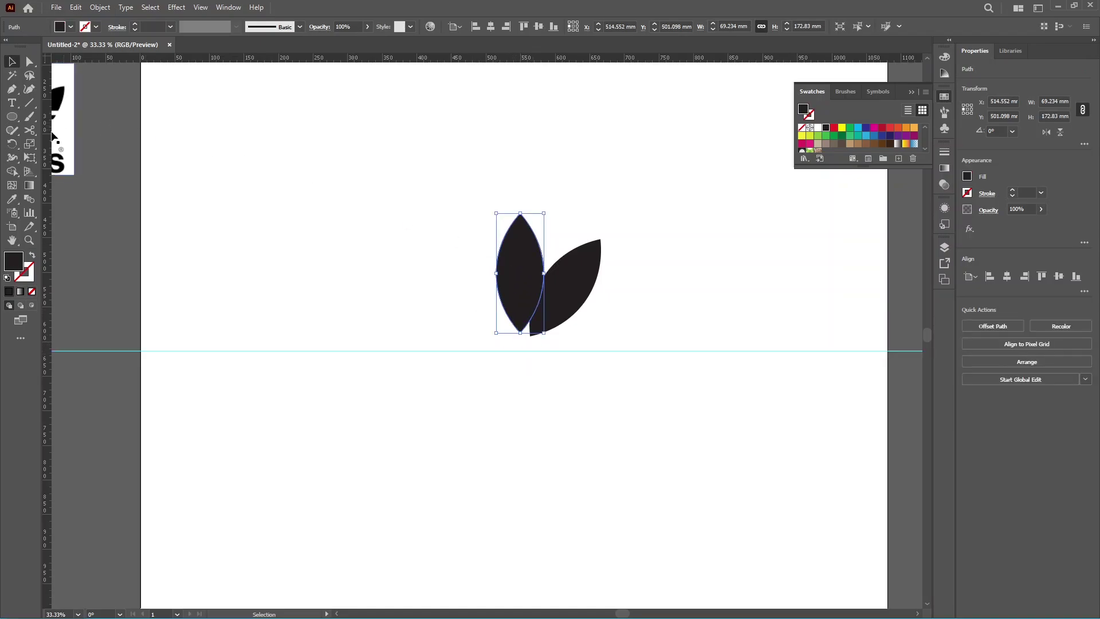
pyautogui.click(11, 146)
pyautogui.scroll(2, 519, 310)
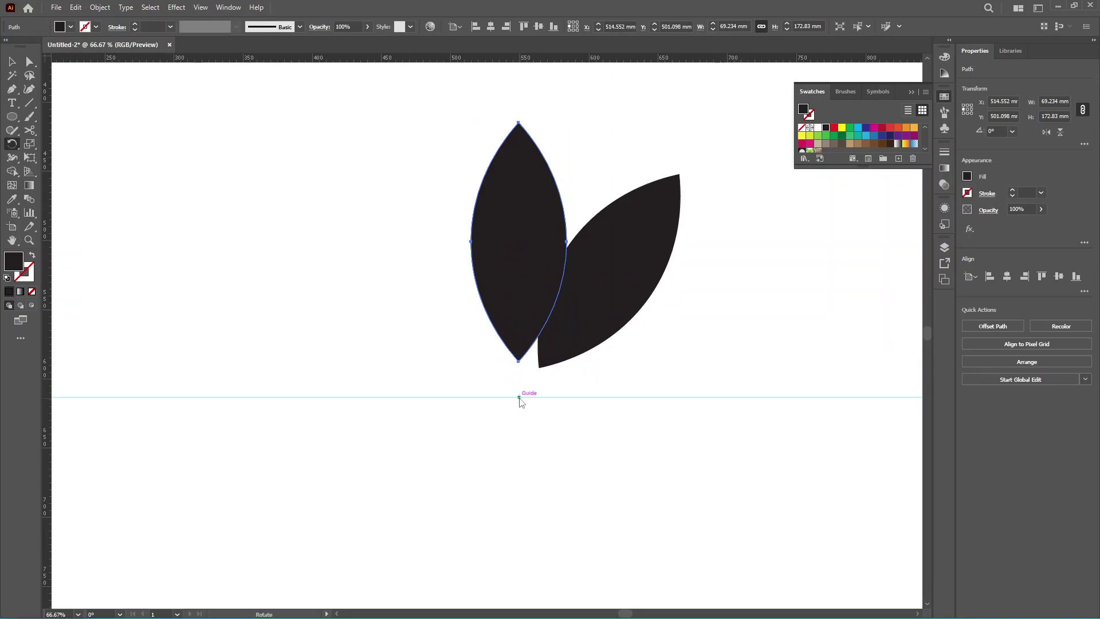
pyautogui.moveTo(528, 264); pyautogui.dragTo(451, 292)
pyautogui.press('v')
pyautogui.scroll(-3, 551, 274)
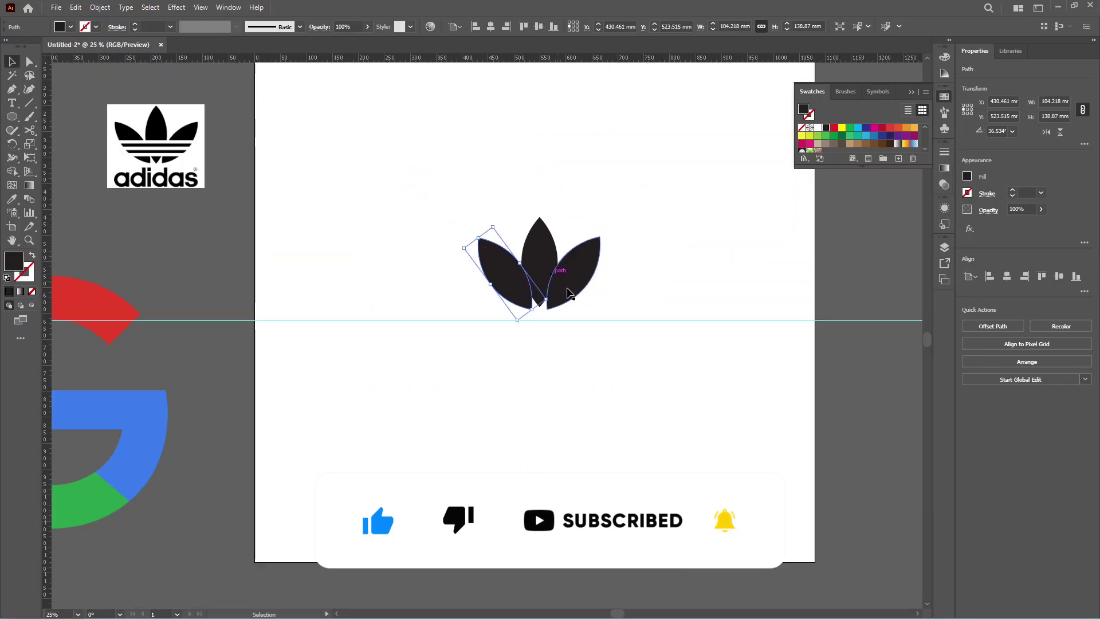
pyautogui.click(638, 331)
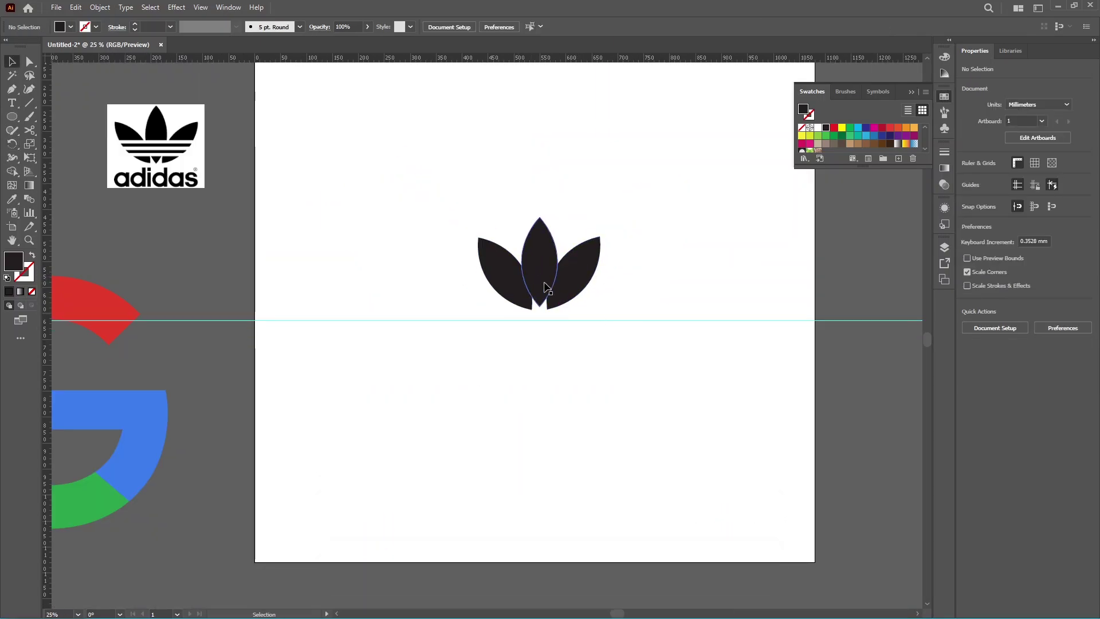
# Draw a horizontal rectangle about 301 mm wide and 7 mm high across the petals, just where their upper edges meet
pyautogui.moveTo(9, 117); pyautogui.dragTo(51, 118)
pyautogui.scroll(2, 527, 262)
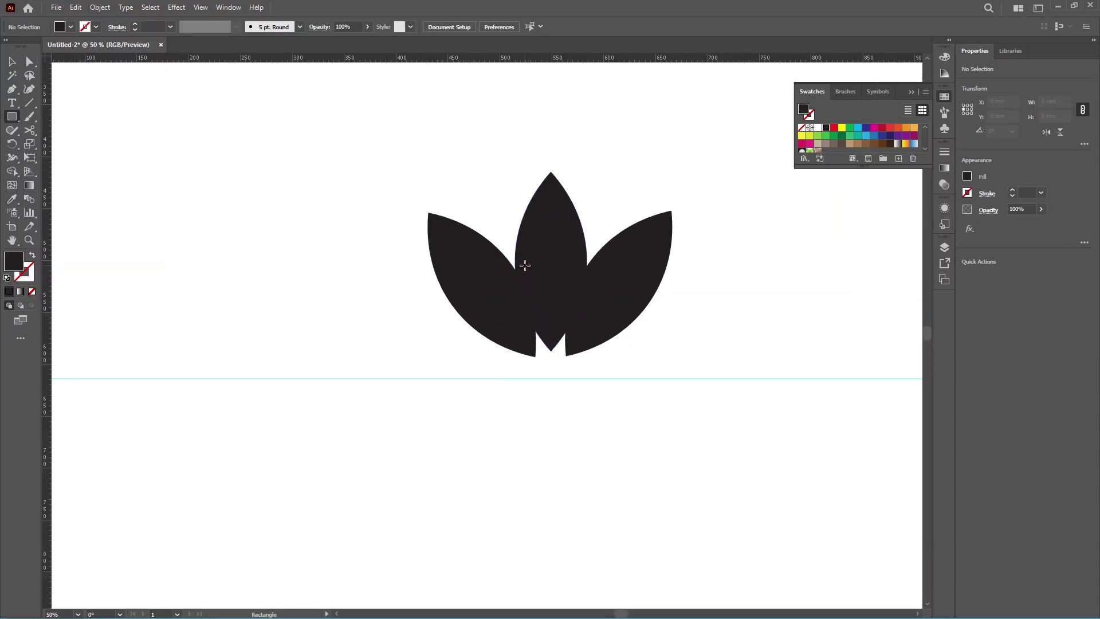
pyautogui.scroll(-1, 524, 263)
pyautogui.scroll(3, 486, 264)
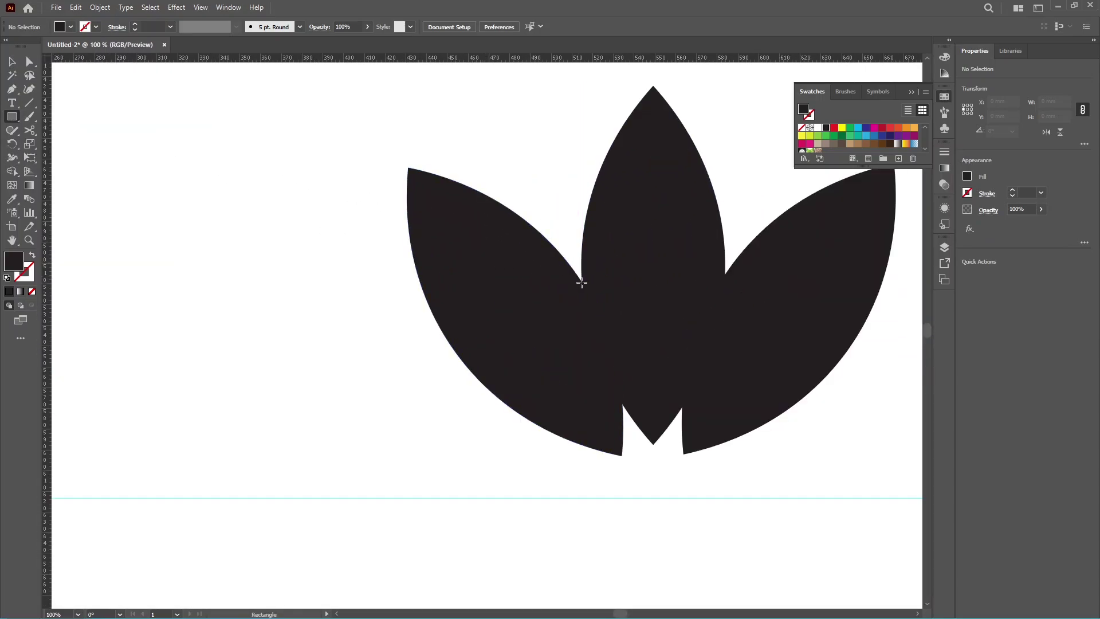
pyautogui.scroll(-1, 581, 282)
pyautogui.moveTo(423, 287); pyautogui.dragTo(839, 278)
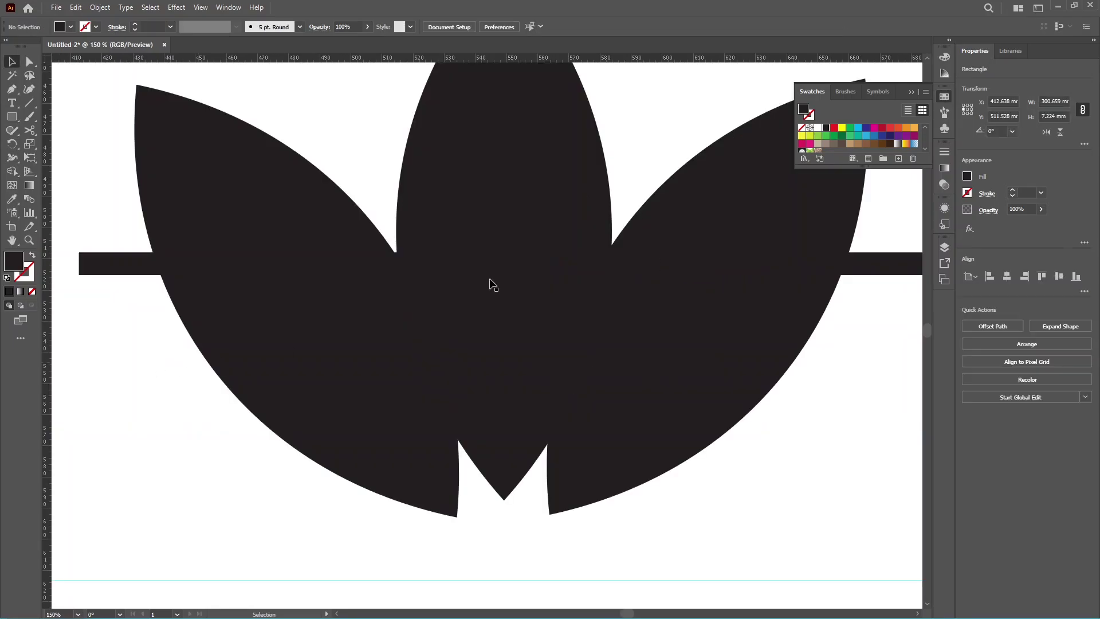
# Extend the bar downward to a height of about 14 mm and fill it yellow
pyautogui.click(557, 269)
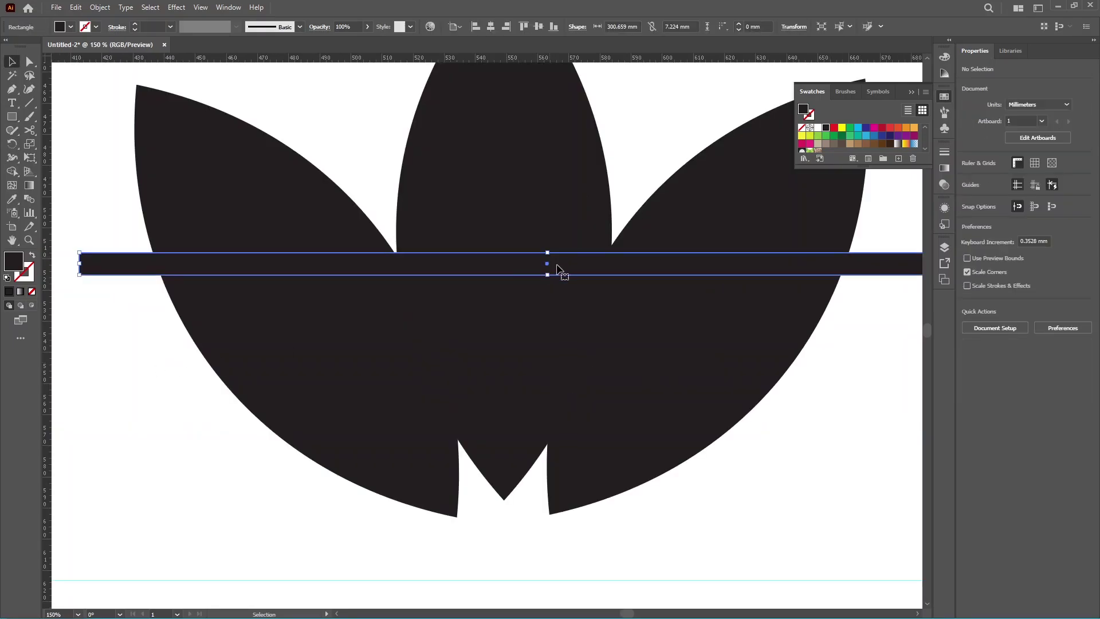
pyautogui.moveTo(547, 275); pyautogui.dragTo(552, 297)
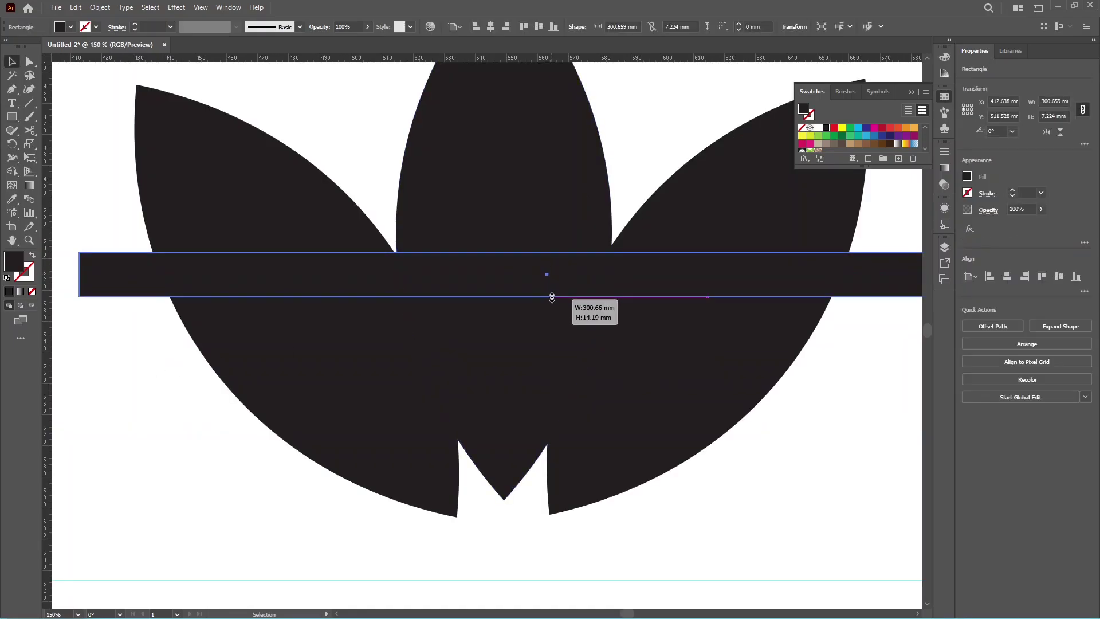
pyautogui.scroll(-1, 716, 306)
pyautogui.click(841, 128)
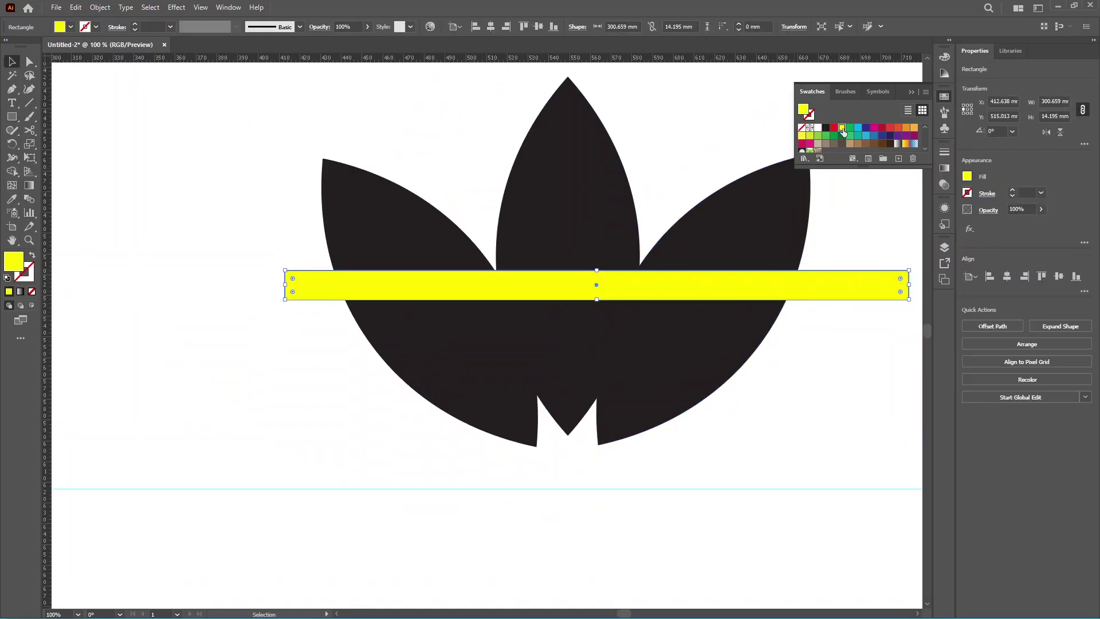
pyautogui.click(829, 358)
# Duplicate the yellow bar twice below the original and distribute the three bars with equal vertical spacing, aligned to the selection
pyautogui.click(640, 288)
pyautogui.moveTo(584, 289); pyautogui.dragTo(582, 386)
pyautogui.moveTo(260, 250); pyautogui.dragTo(311, 397)
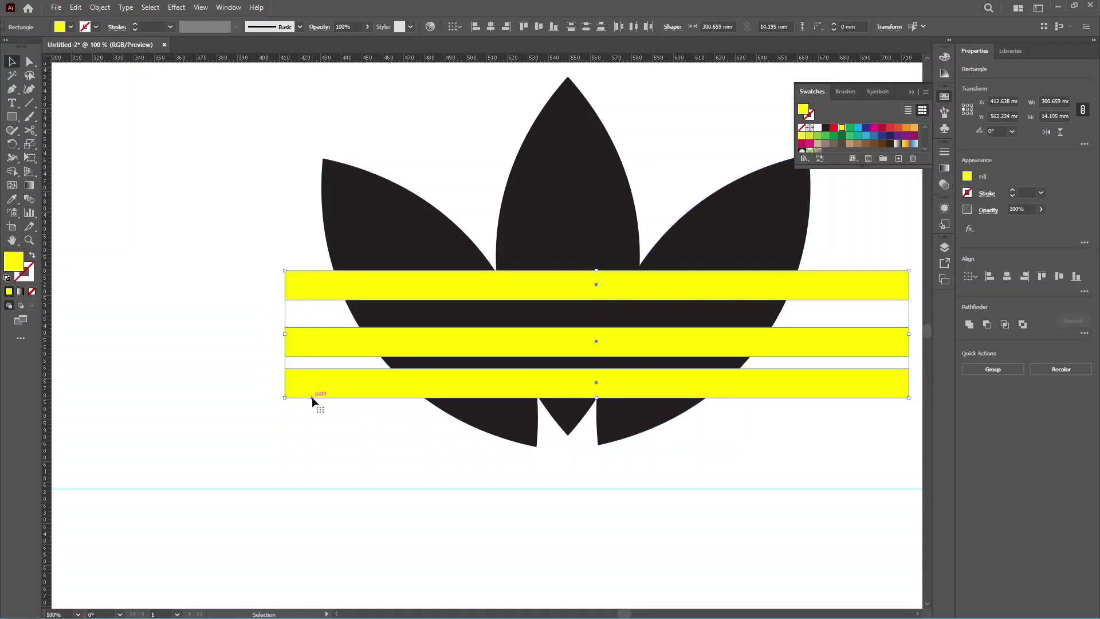
pyautogui.click(1084, 291)
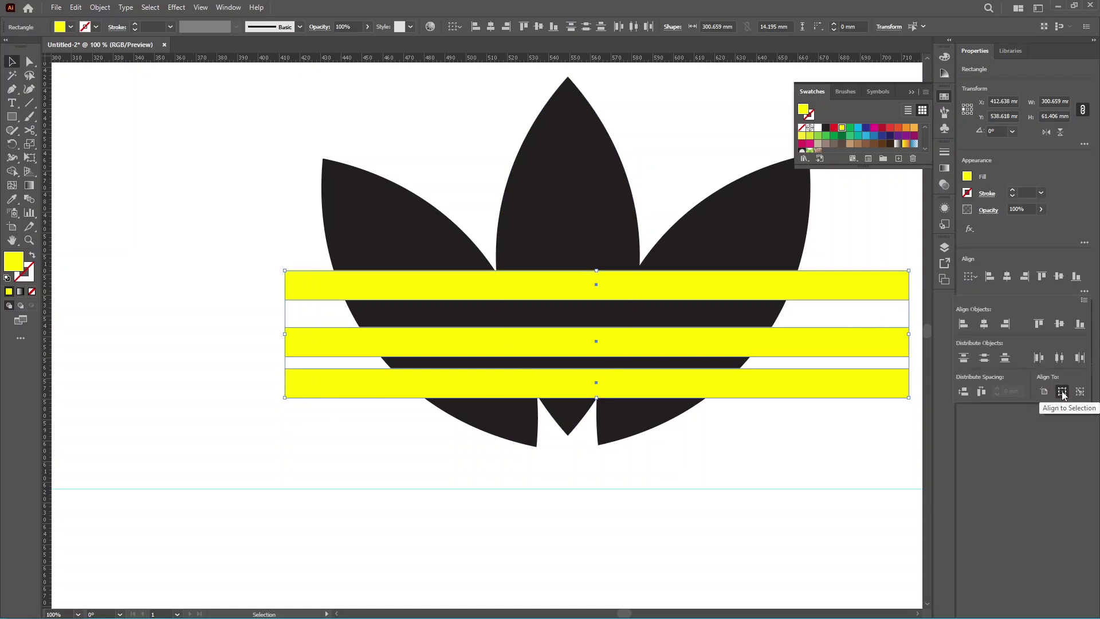
pyautogui.click(964, 391)
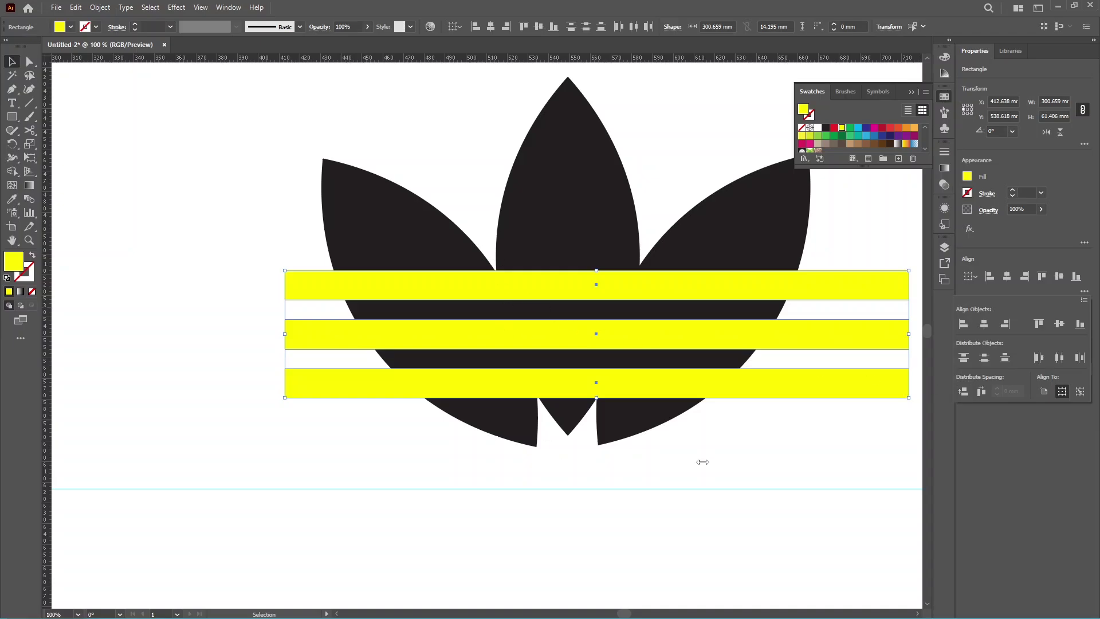
pyautogui.click(703, 461)
pyautogui.click(216, 341)
# Select the petals and yellow bars and cut the three bars out of the petals with the Shape Builder
pyautogui.scroll(2, 486, 263)
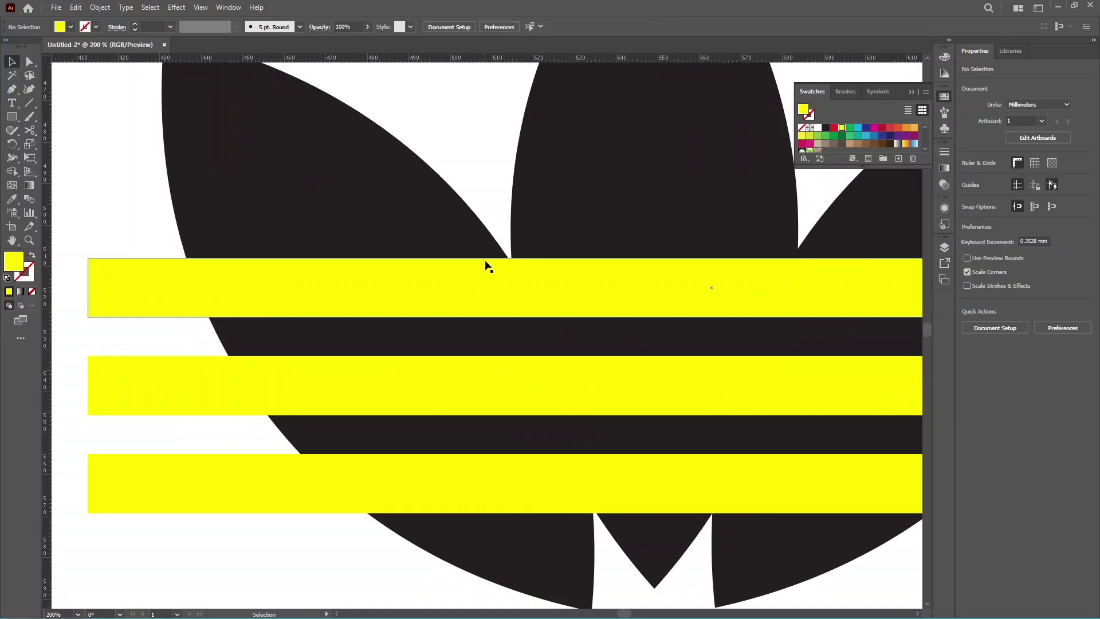
pyautogui.scroll(-1, 511, 263)
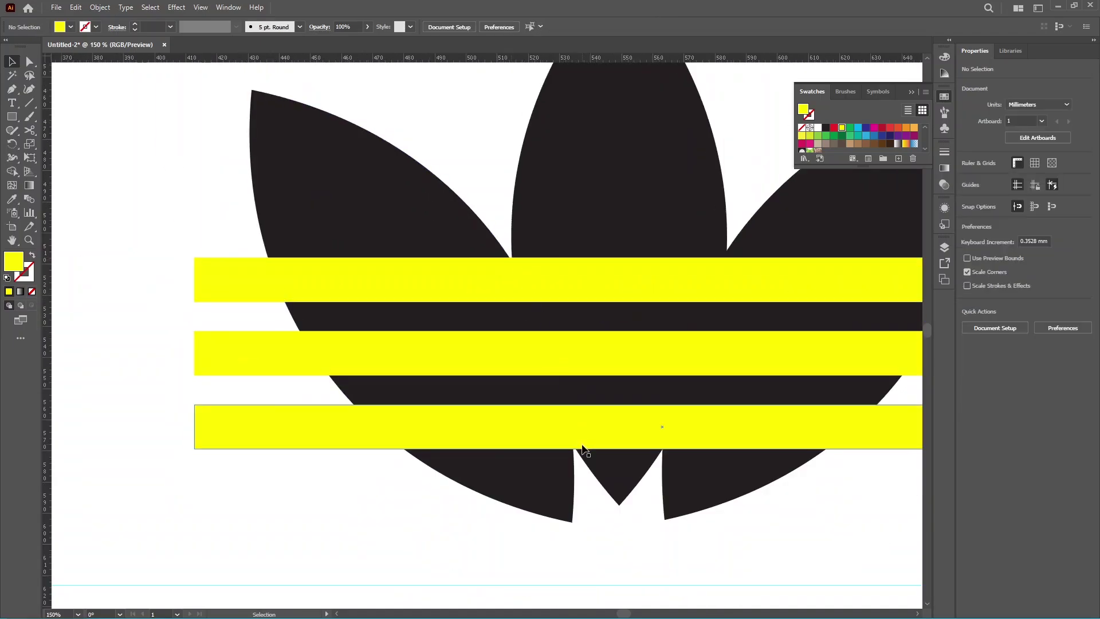
pyautogui.scroll(-5, 633, 449)
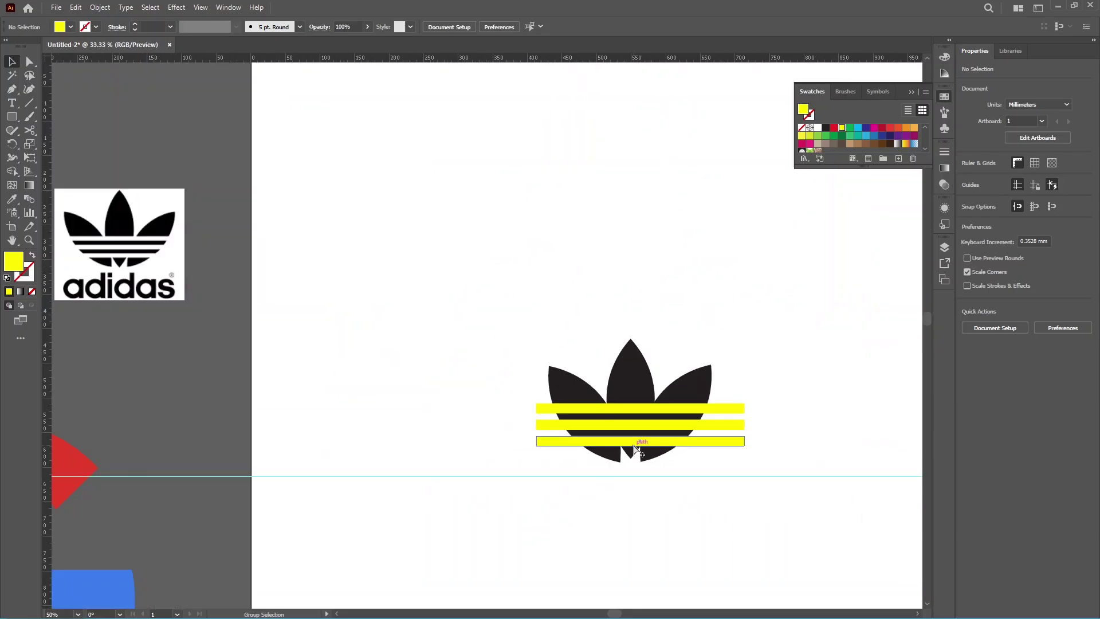
pyautogui.scroll(2, 644, 449)
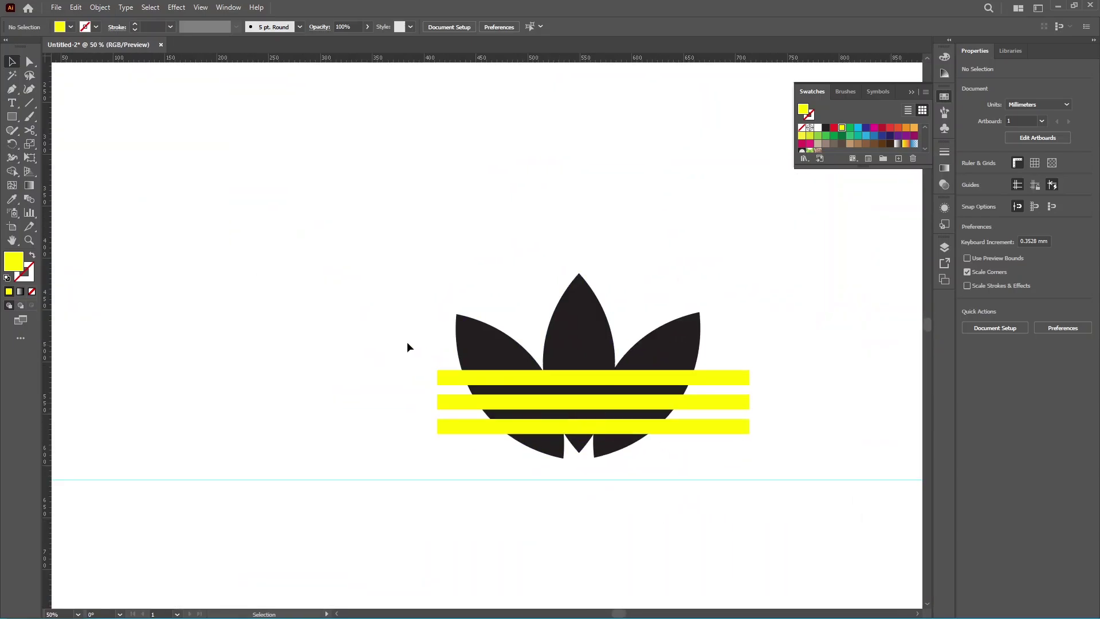
pyautogui.moveTo(383, 315); pyautogui.dragTo(730, 476)
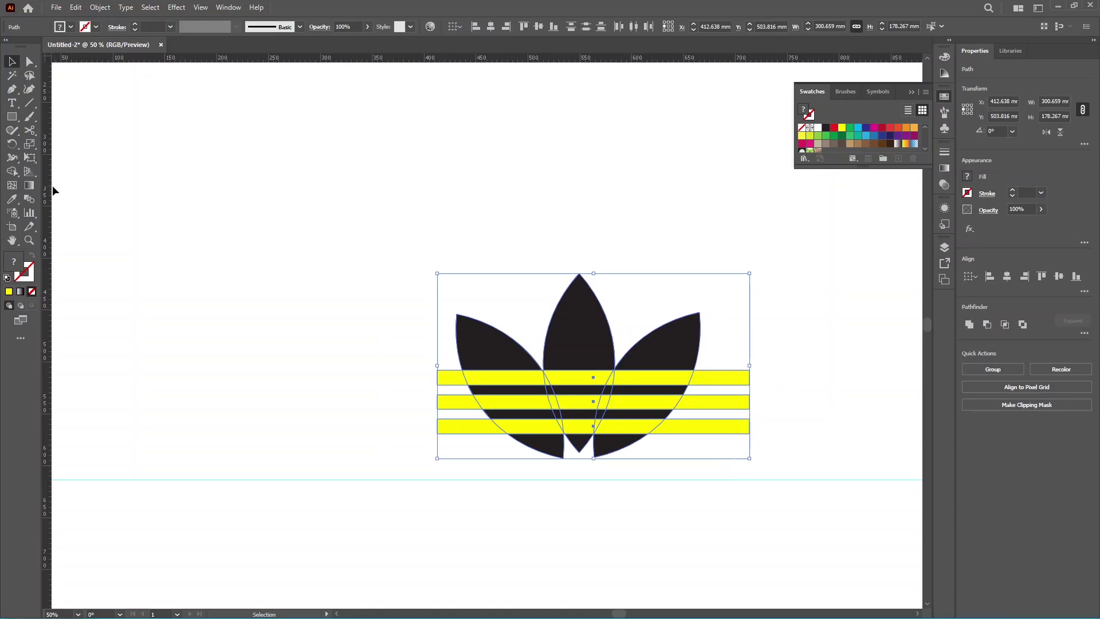
pyautogui.click(13, 171)
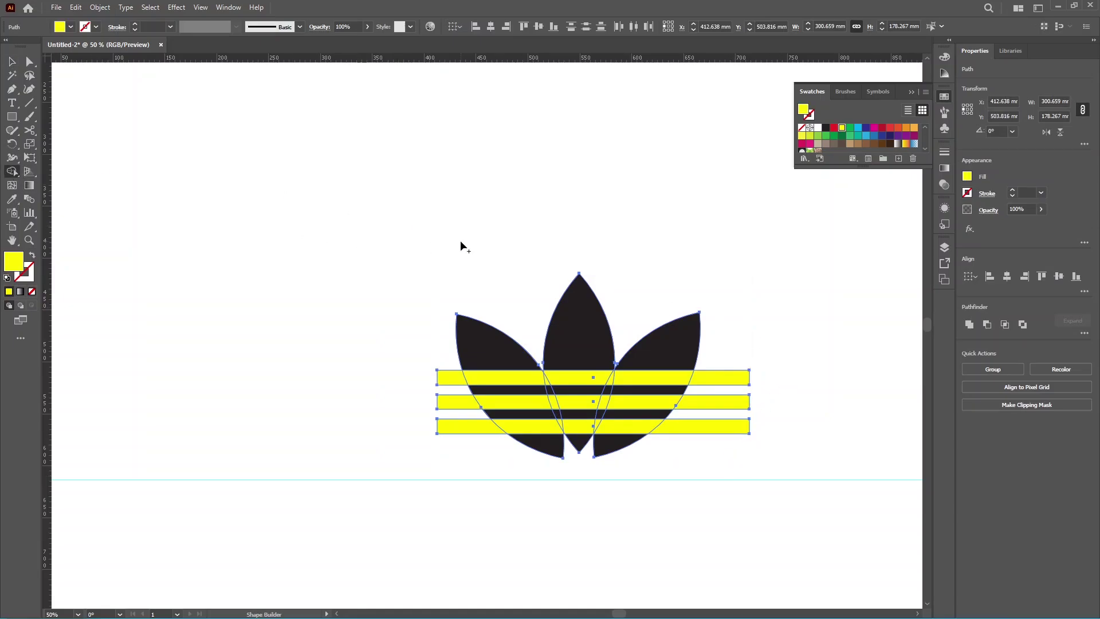
pyautogui.scroll(-2, 734, 353)
pyautogui.scroll(4, 248, 245)
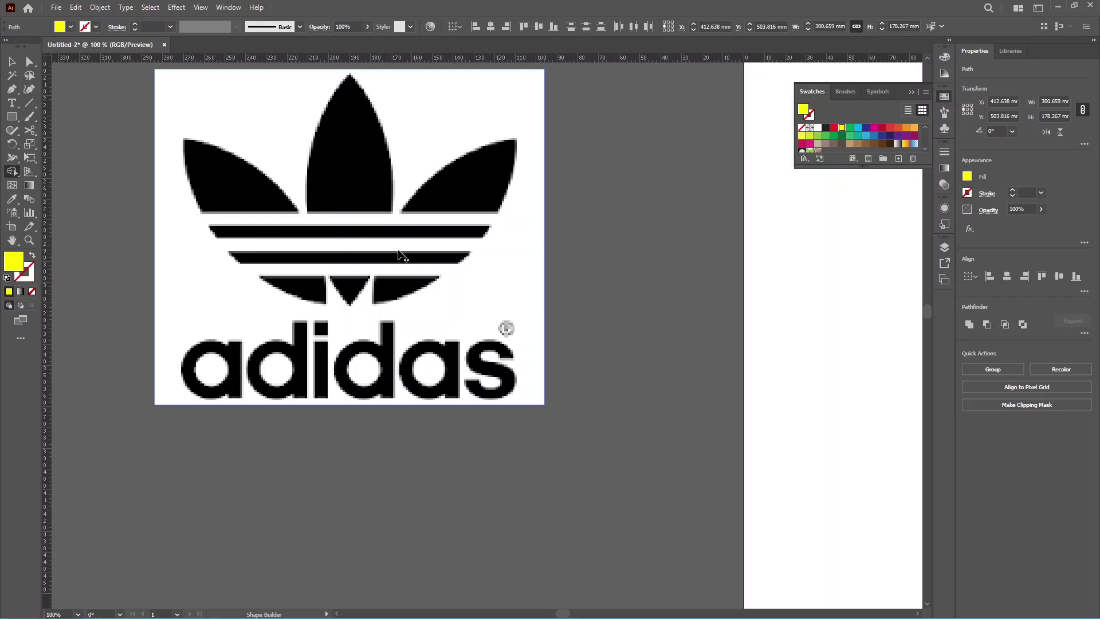
pyautogui.scroll(-2, 306, 267)
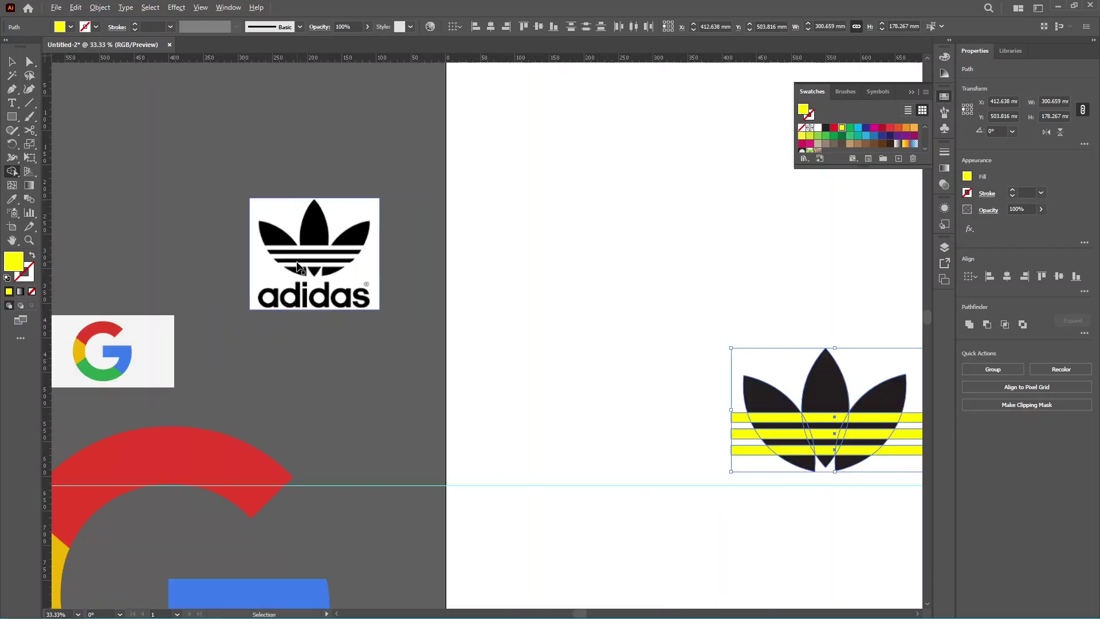
pyautogui.scroll(5, 699, 380)
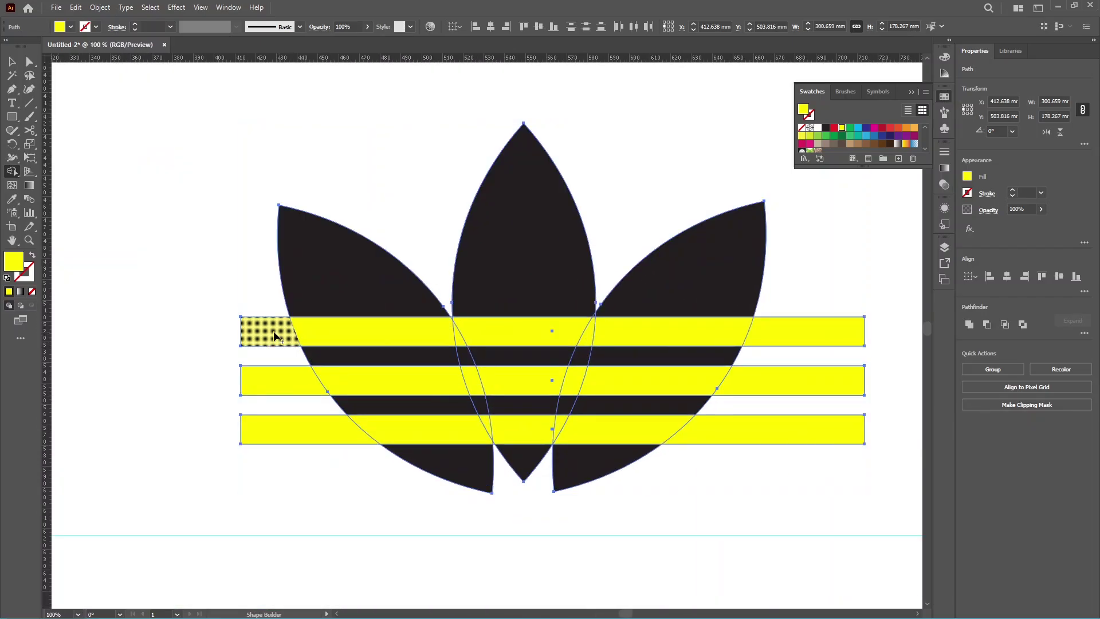
pyautogui.moveTo(252, 324); pyautogui.dragTo(630, 338)
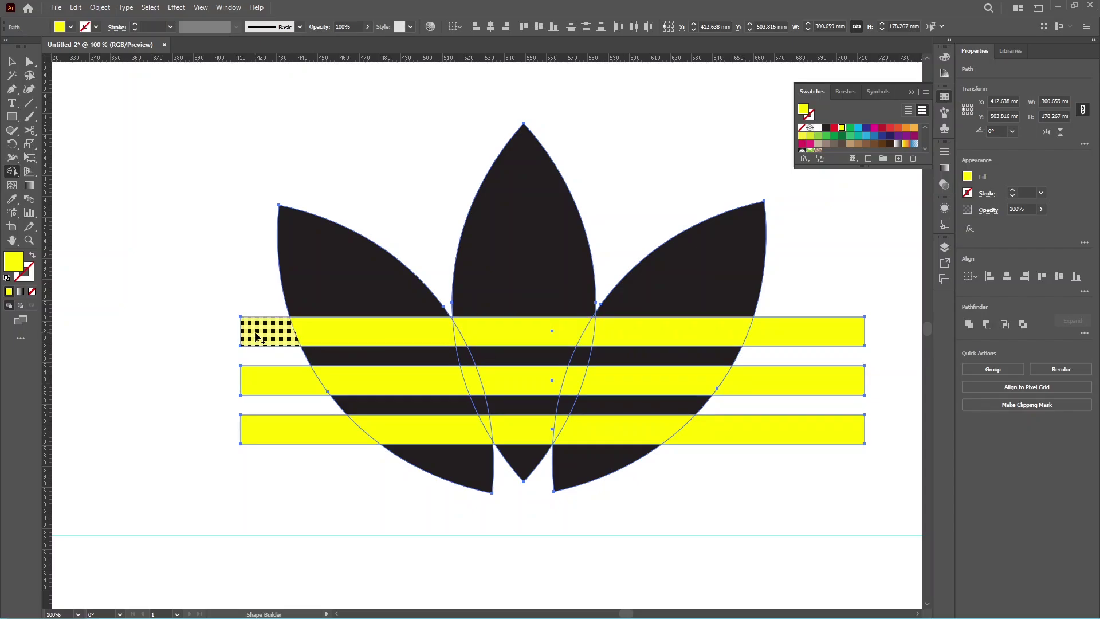
pyautogui.moveTo(258, 335); pyautogui.dragTo(797, 332)
pyautogui.moveTo(252, 380); pyautogui.dragTo(867, 380)
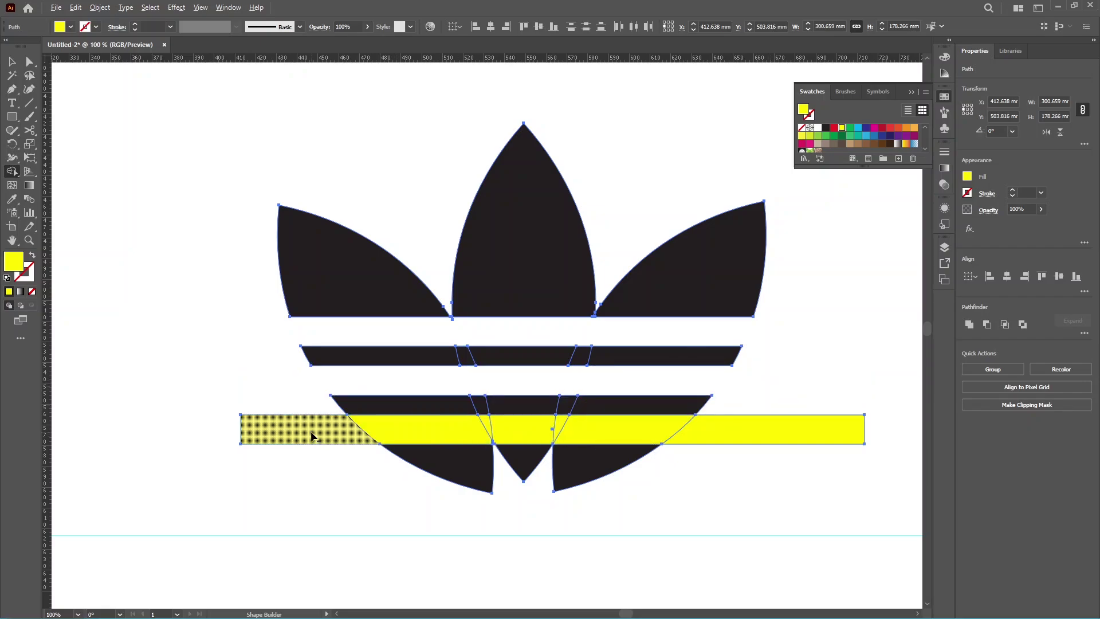
pyautogui.moveTo(312, 432); pyautogui.dragTo(754, 439)
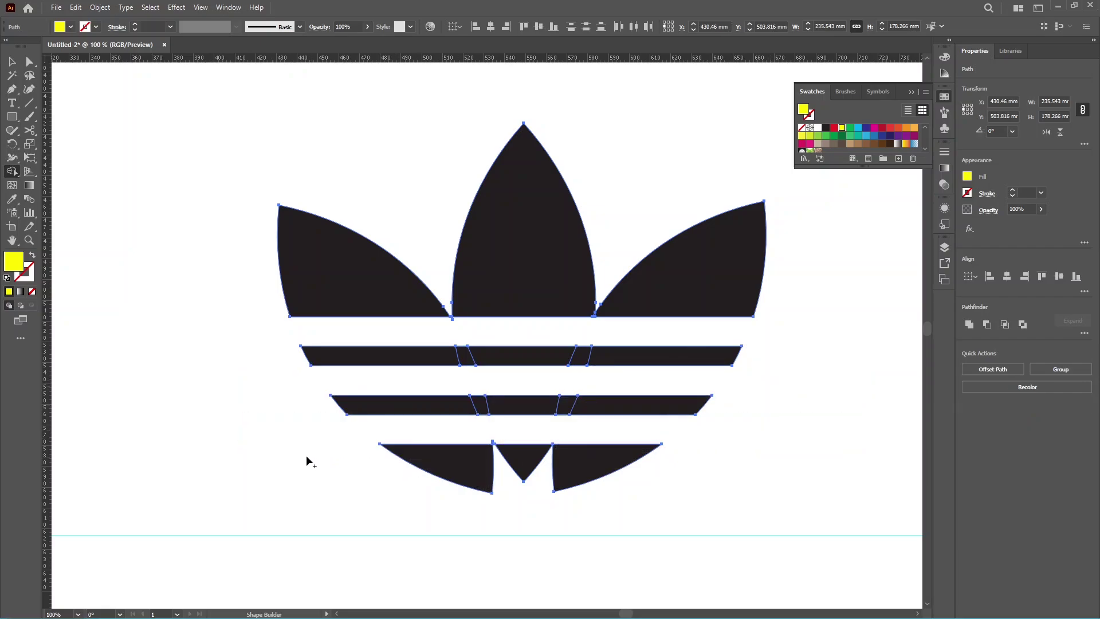
# Set the fill to black and merge the fragments of each of the two remaining stripes with the Shape Builder
pyautogui.click(825, 129)
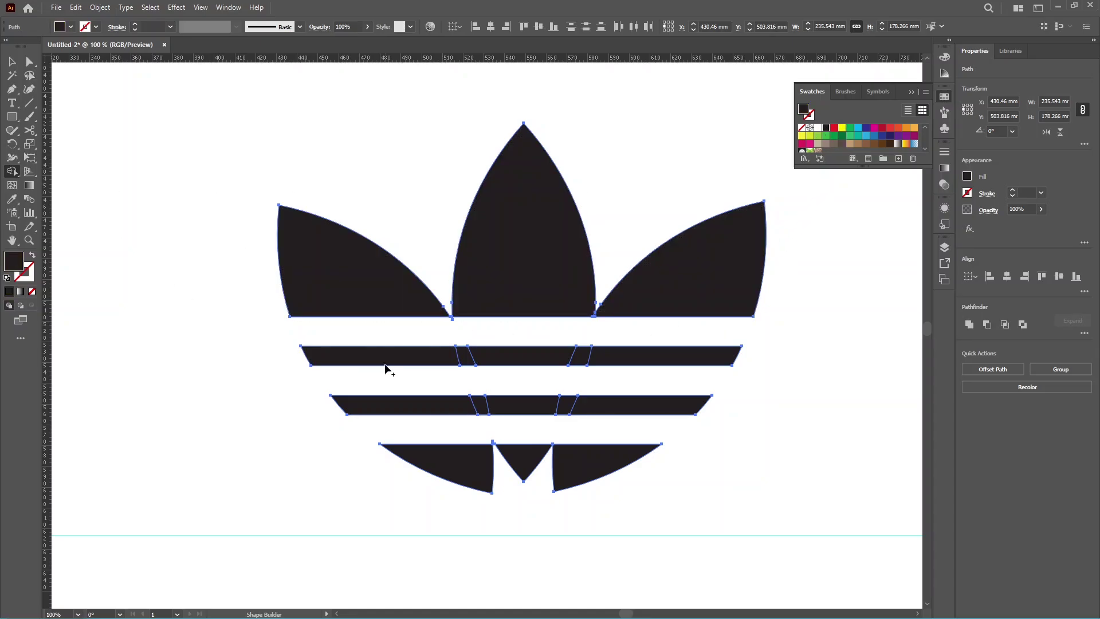
pyautogui.moveTo(385, 368); pyautogui.dragTo(627, 358)
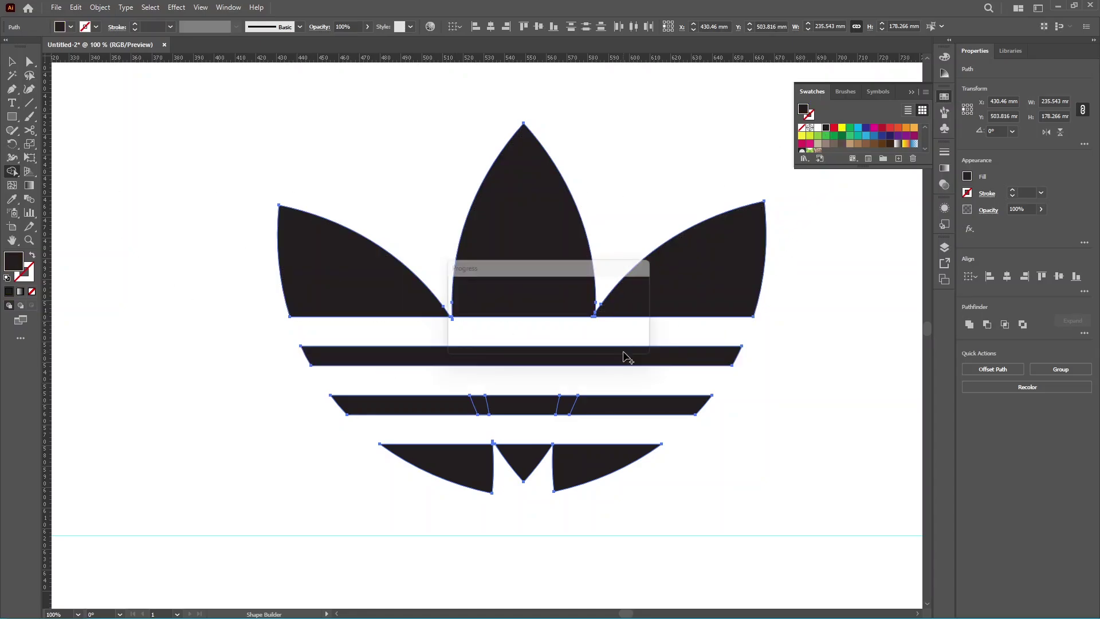
pyautogui.moveTo(437, 407); pyautogui.dragTo(619, 406)
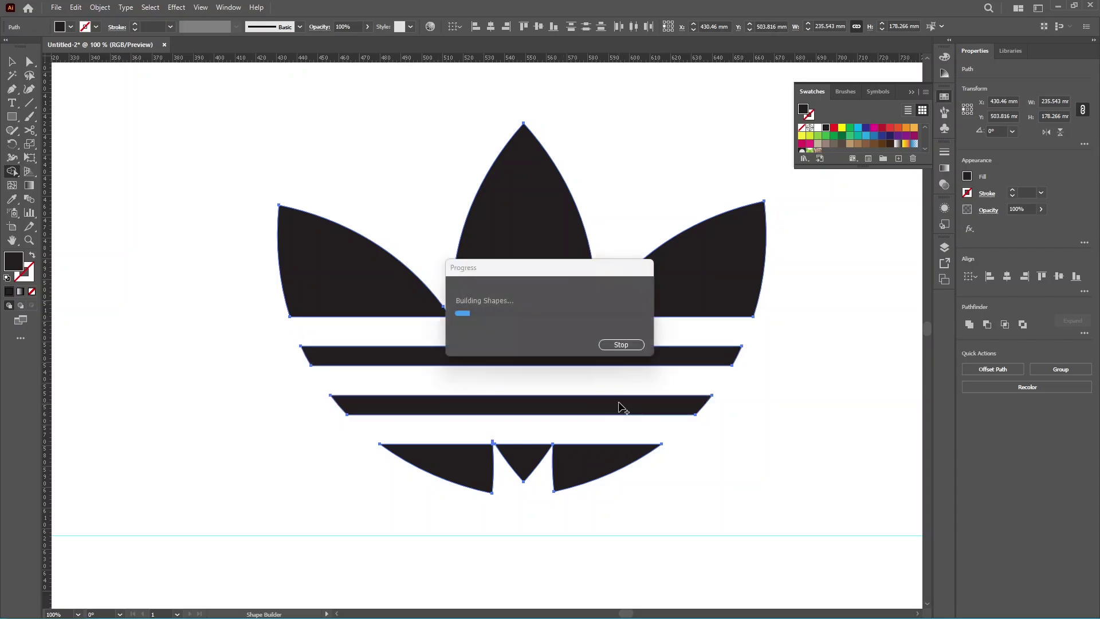
# Select all trefoil pieces and clean up the tiny yellow slivers beside the petal junctions with the Shape Builder
pyautogui.click(11, 61)
pyautogui.click(164, 130)
pyautogui.scroll(3, 453, 317)
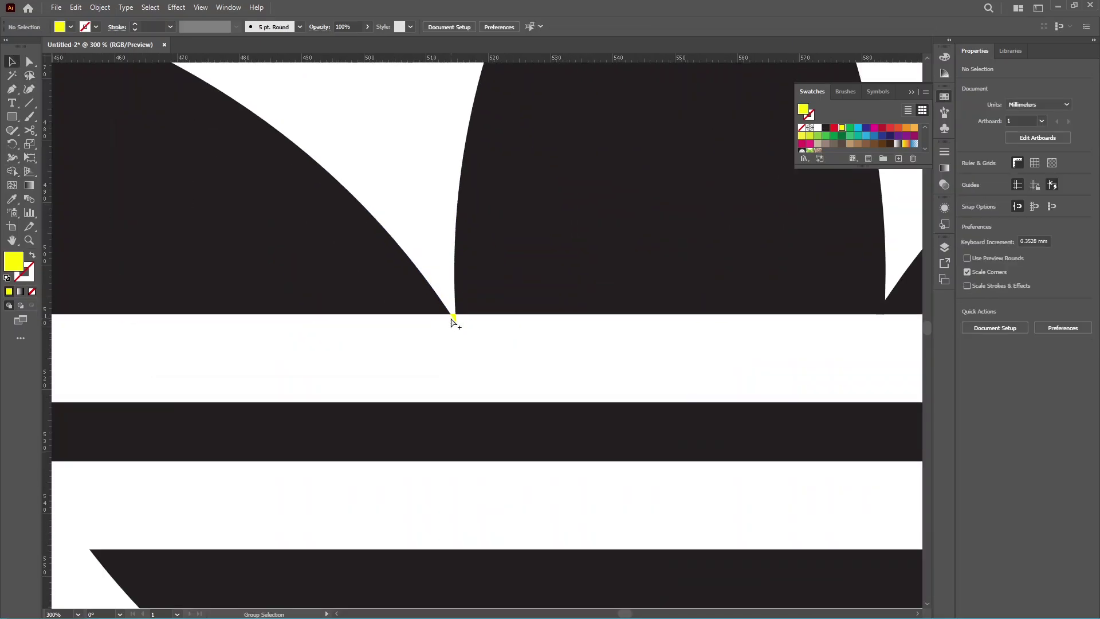
pyautogui.scroll(1, 453, 319)
pyautogui.scroll(-5, 461, 343)
pyautogui.click(553, 430)
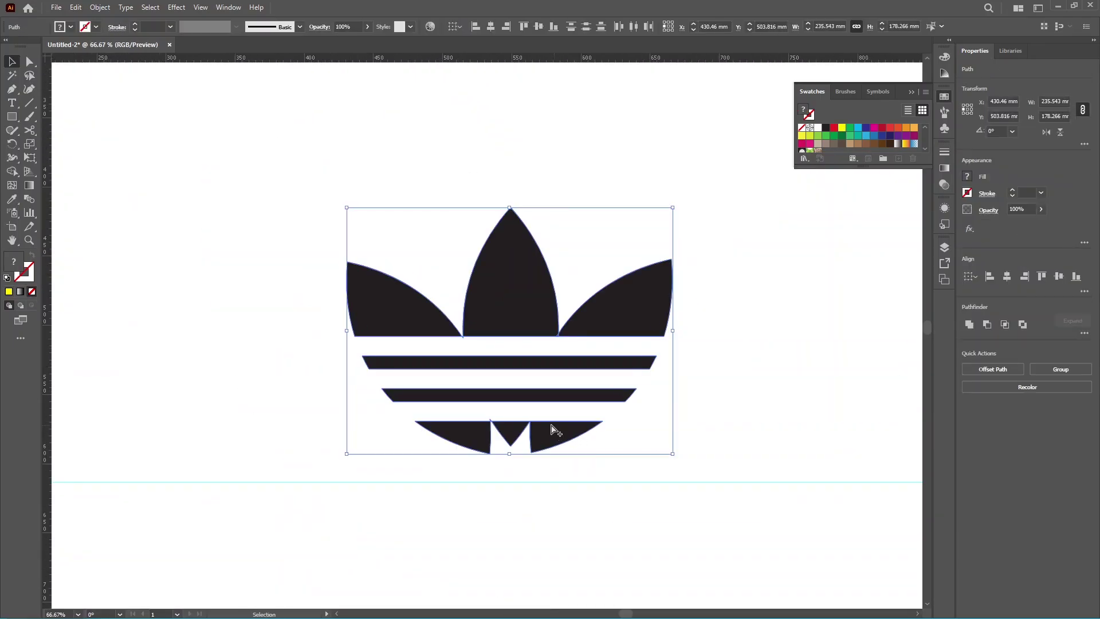
pyautogui.scroll(3, 553, 430)
pyautogui.scroll(1, 263, 157)
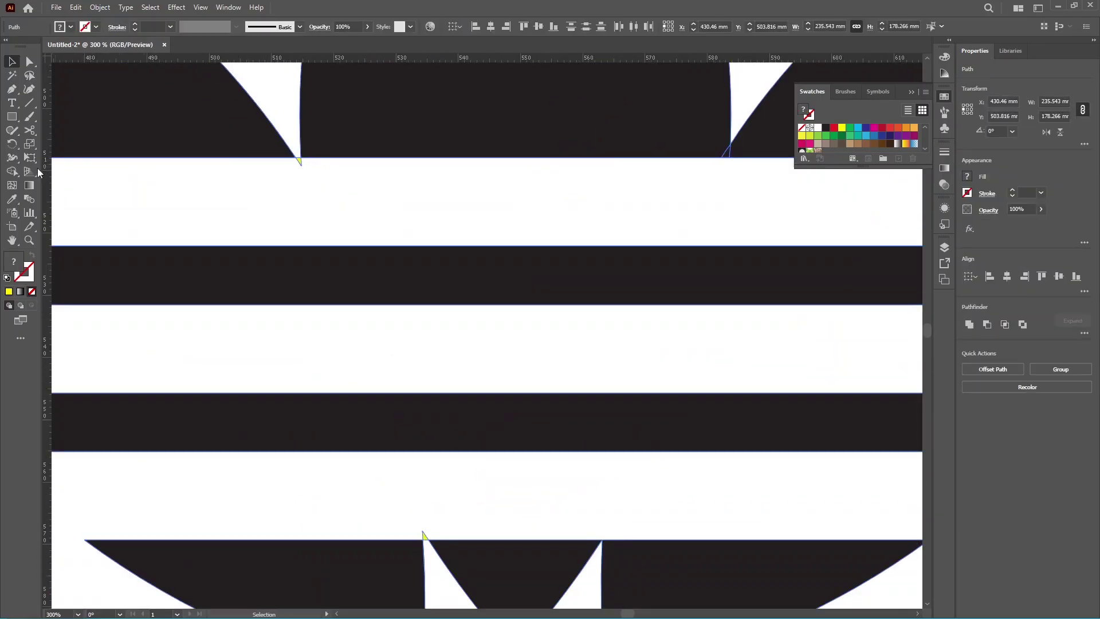
pyautogui.click(11, 171)
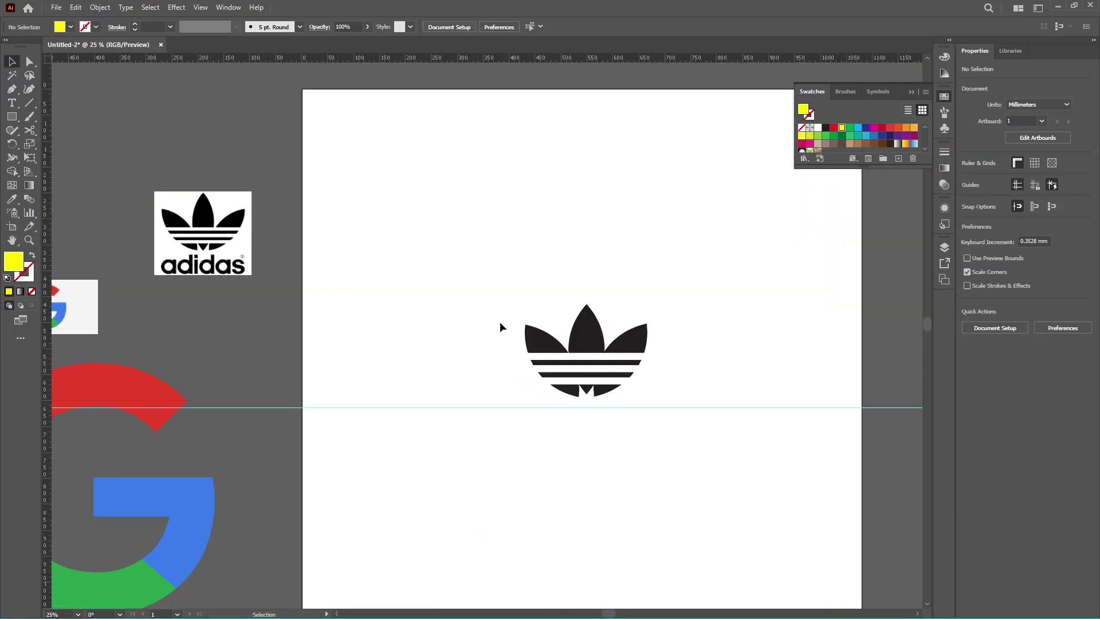
# Fill the whole trefoil with the Black swatch and redefine that swatch as RGB 0, 0, 0
pyautogui.moveTo(498, 332); pyautogui.dragTo(693, 435)
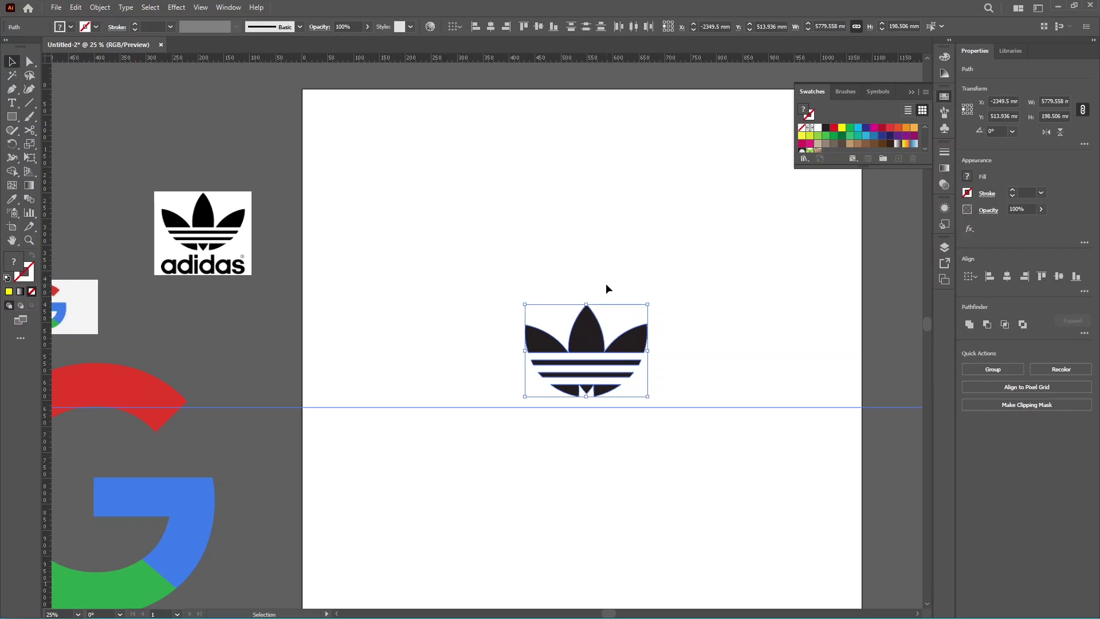
pyautogui.scroll(-1, 606, 283)
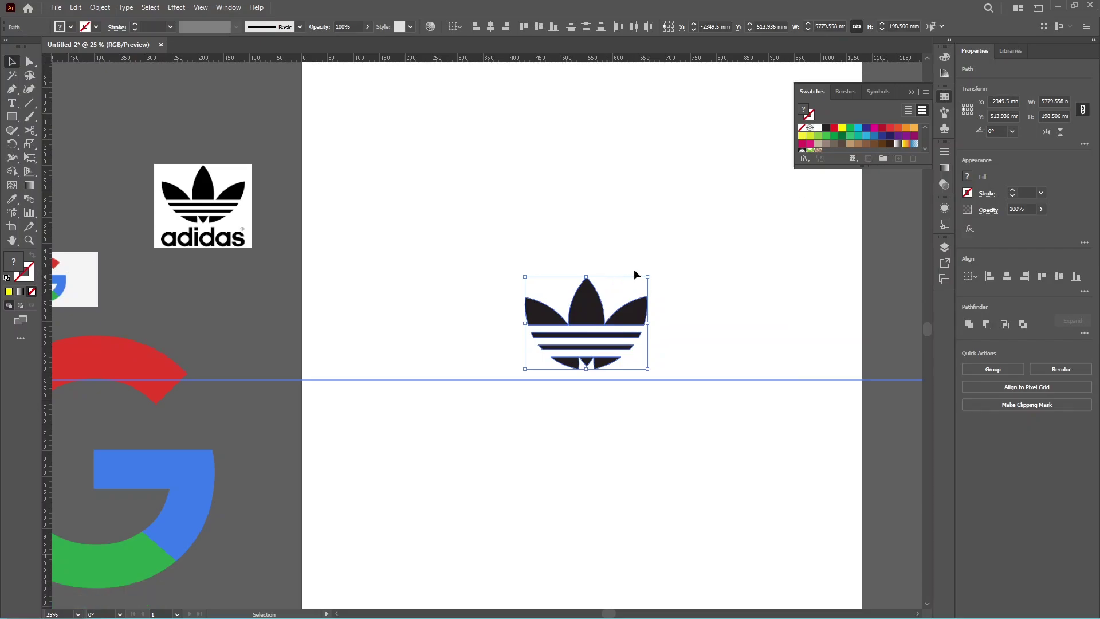
pyautogui.doubleClick(826, 130)
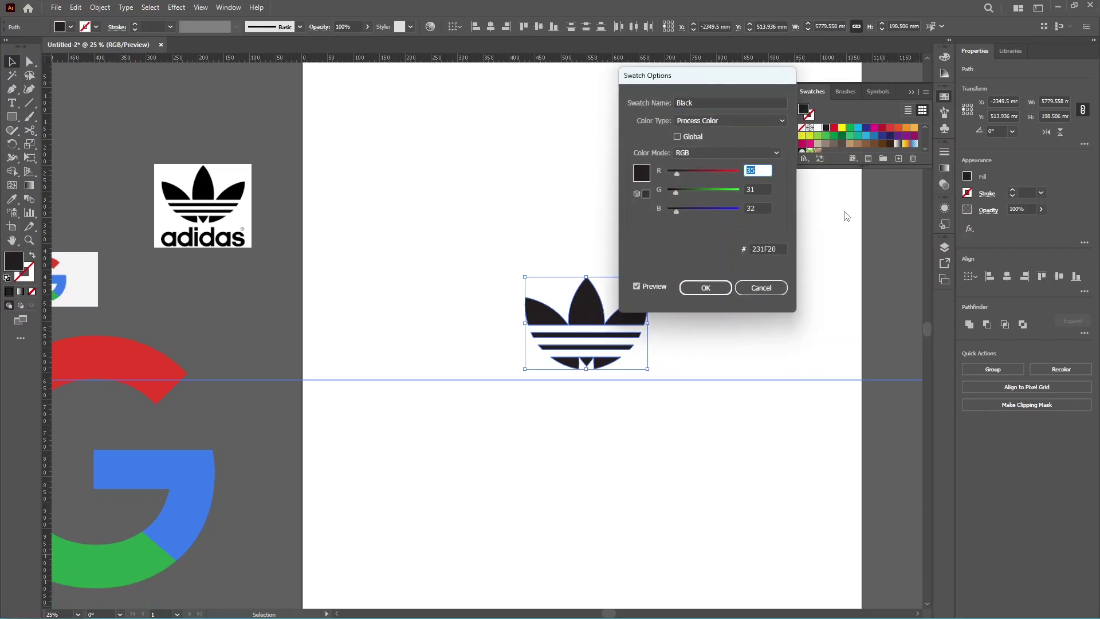
pyautogui.write('0')
pyautogui.press('Tab')
pyautogui.write('0')
pyautogui.press('Tab')
pyautogui.write('0')
pyautogui.press('Tab')
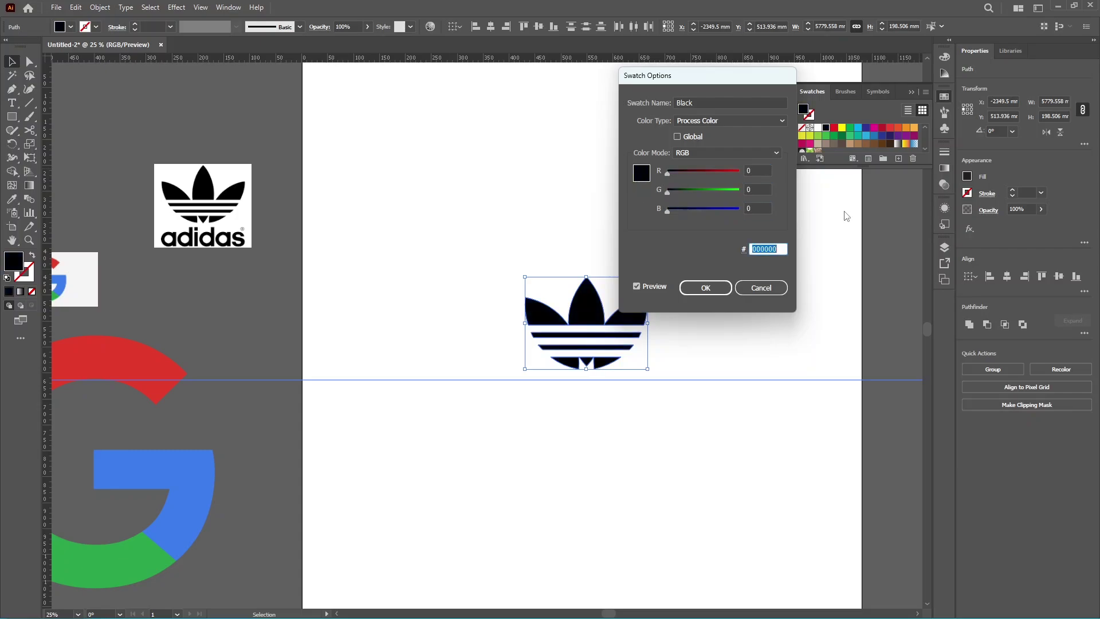
pyautogui.click(713, 285)
pyautogui.click(704, 339)
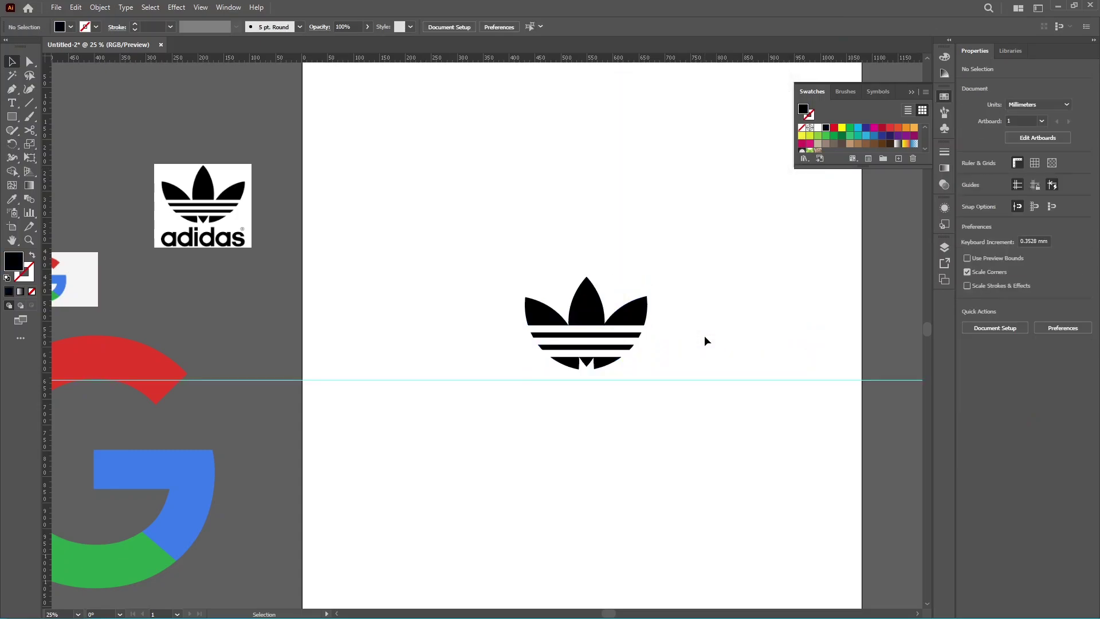
# Add the text "adidas" below the trefoil and set its font to Avant Garde Demi BT
pyautogui.press('t')
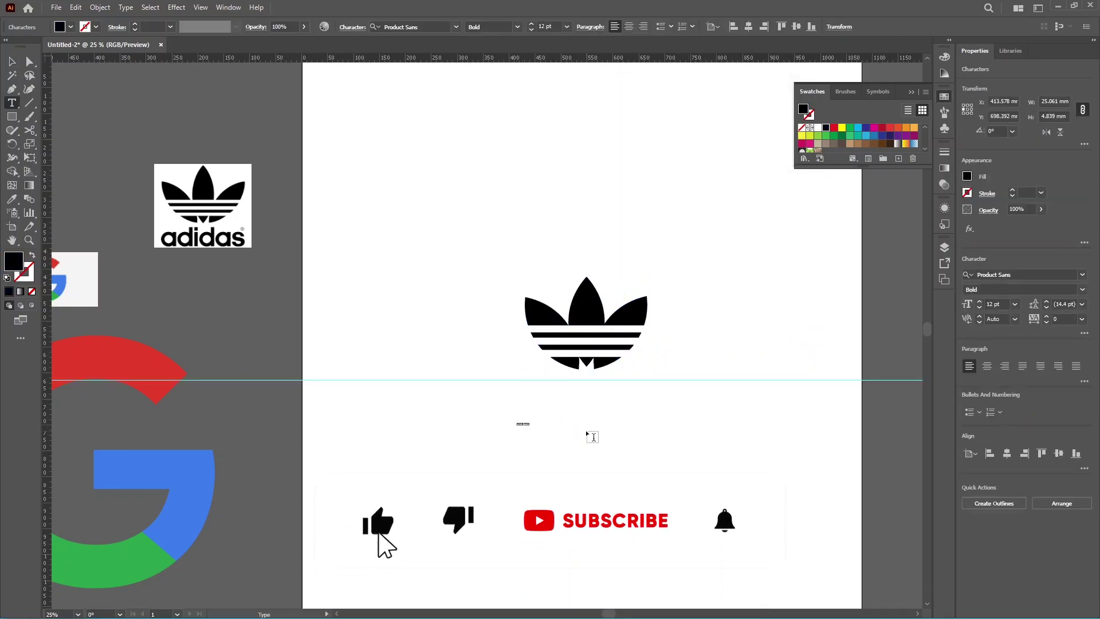
pyautogui.write('adida')
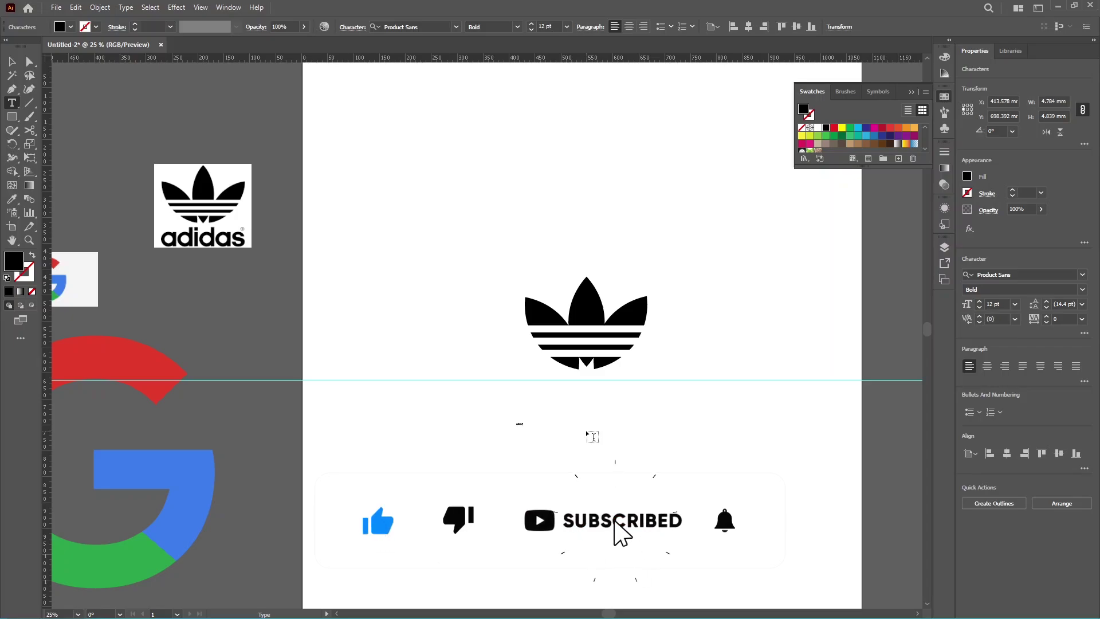
pyautogui.hotkey('ctrl', 'a')
pyautogui.click(419, 26)
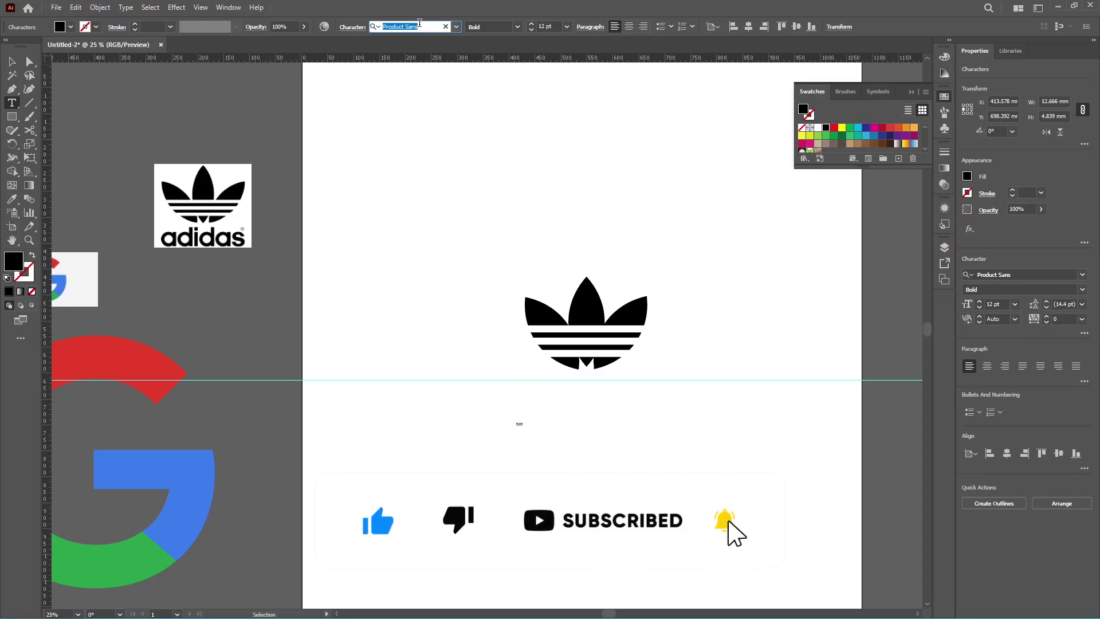
pyautogui.write('fr')
pyautogui.press('BackSpace')
pyautogui.press('BackSpace')
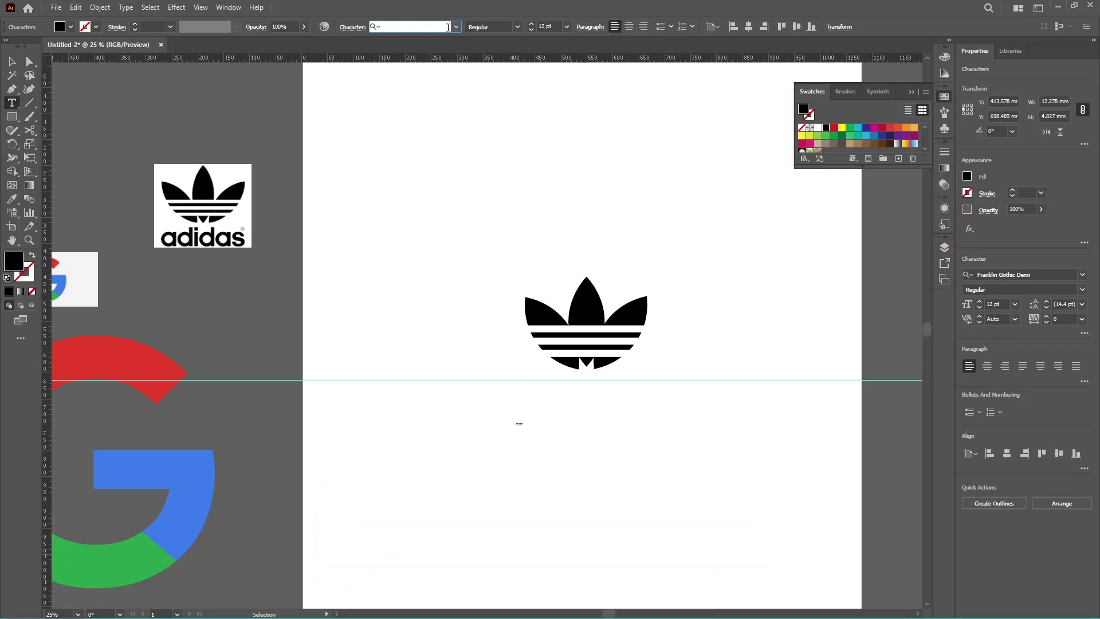
pyautogui.write('avant g')
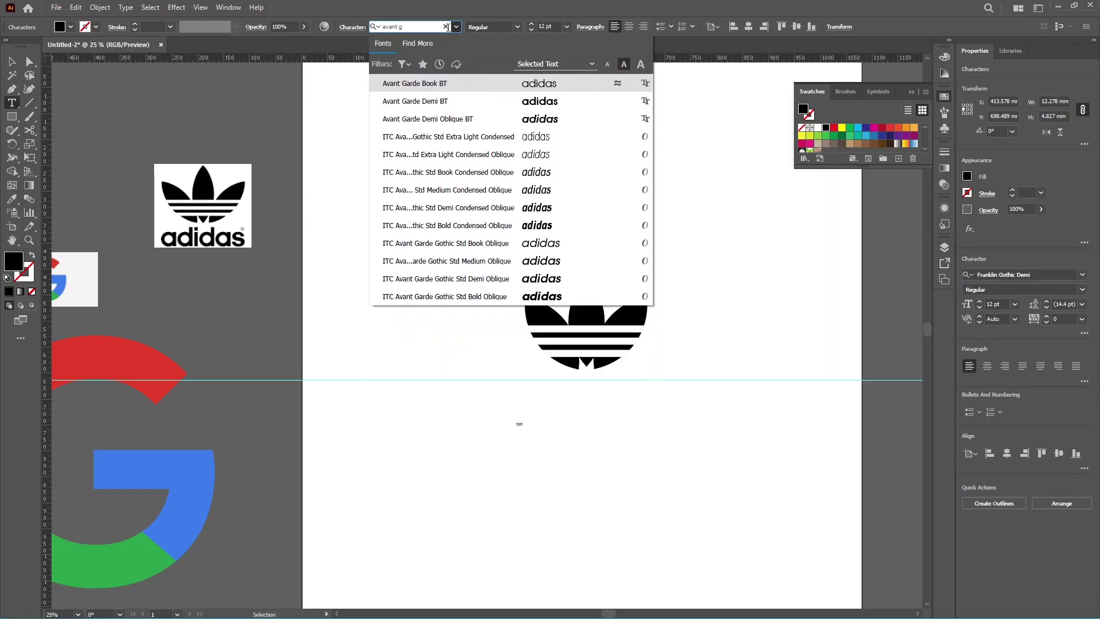
pyautogui.click(448, 107)
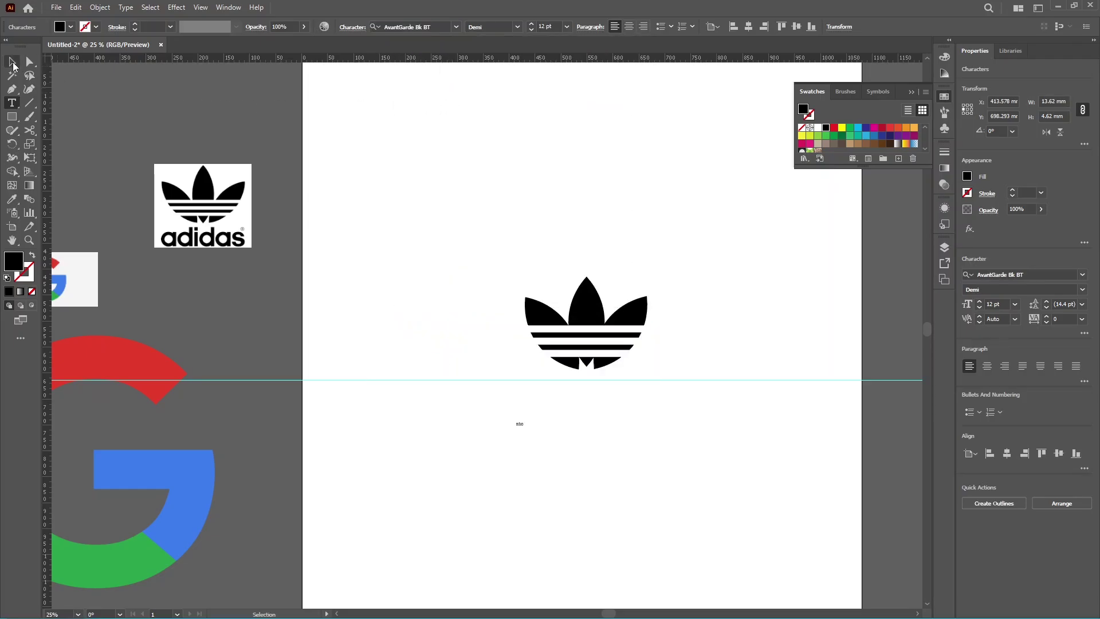
# Enlarge the adidas text to about 262 mm wide and place it directly beneath the trefoil
pyautogui.press('Escape')
pyautogui.moveTo(525, 422); pyautogui.dragTo(872, 252)
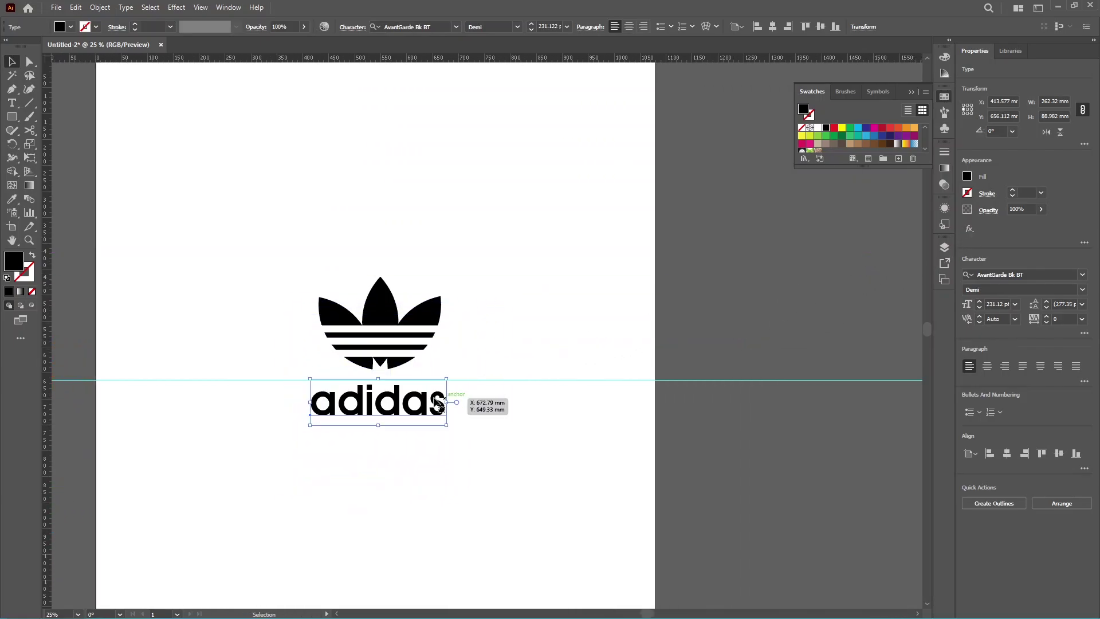
pyautogui.moveTo(390, 398)
pyautogui.mouseDown()
pyautogui.moveTo(398, 383)
pyautogui.moveTo(398, 396)
pyautogui.mouseUp()
# Group the trefoil pieces and align them with the adidas text on their horizontal centres
pyautogui.moveTo(488, 278); pyautogui.dragTo(323, 367)
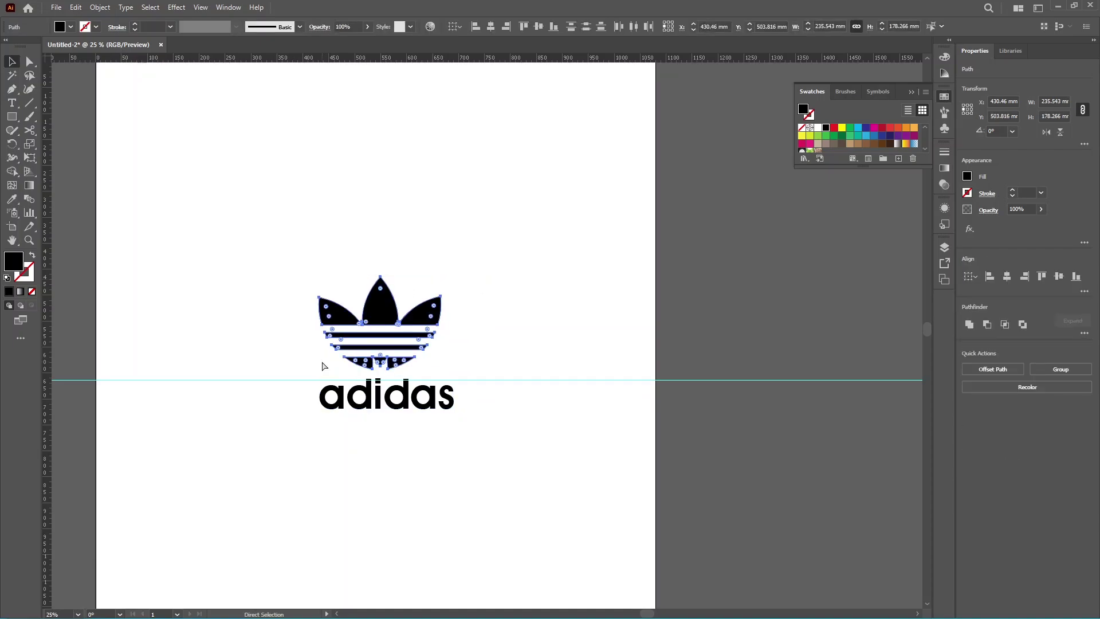
pyautogui.click(280, 347)
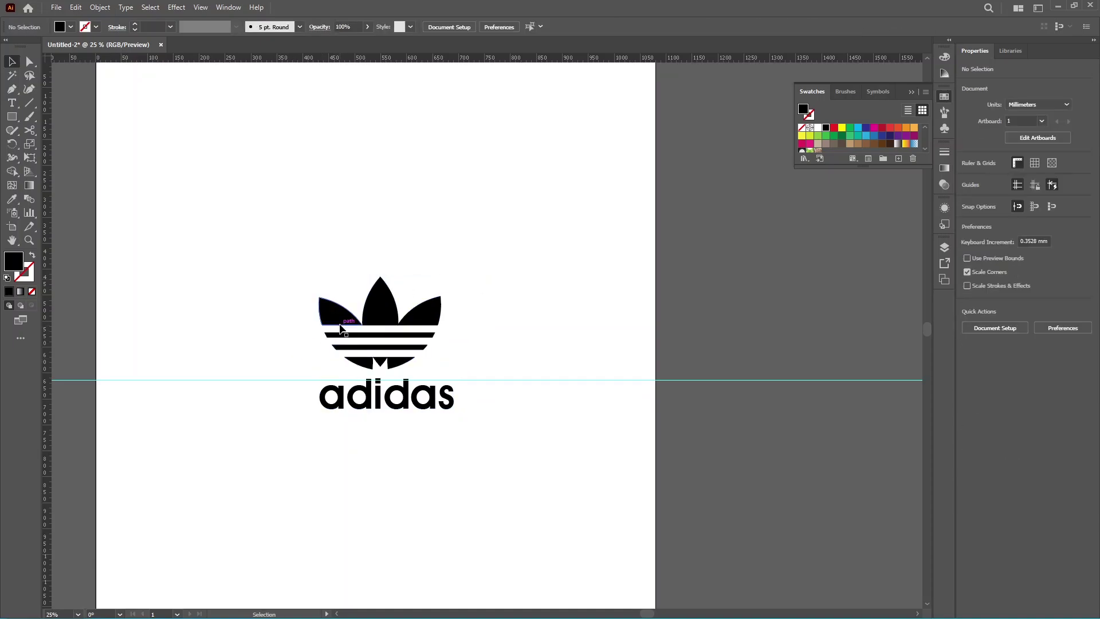
pyautogui.click(340, 335)
pyautogui.keyDown('shift'); pyautogui.click(359, 413); pyautogui.keyUp('shift')
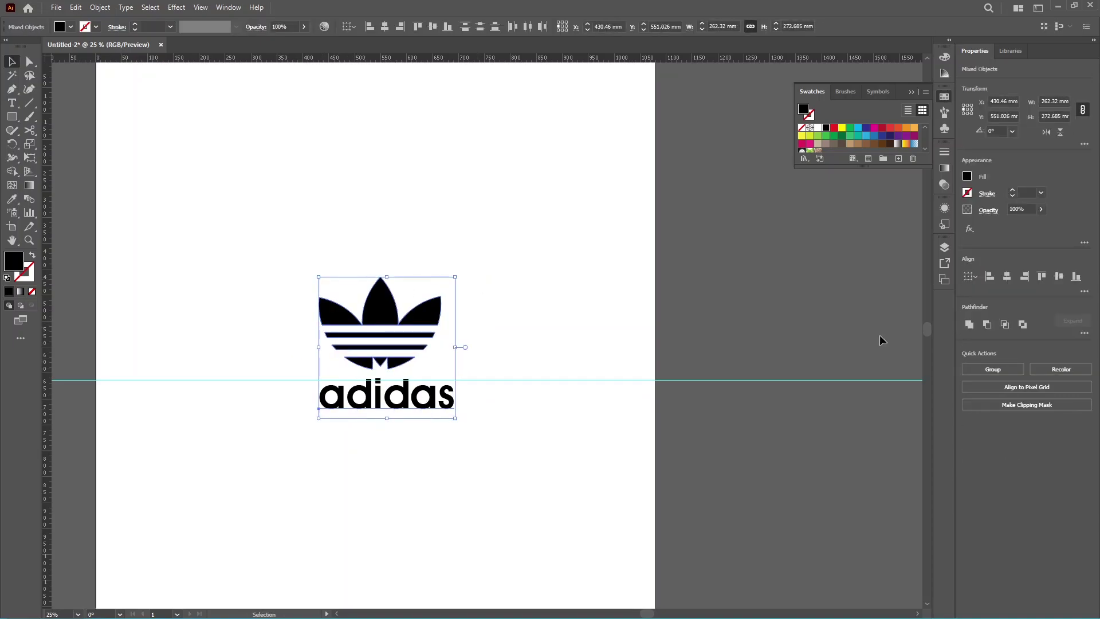
pyautogui.click(1006, 276)
pyautogui.scroll(-1, 464, 354)
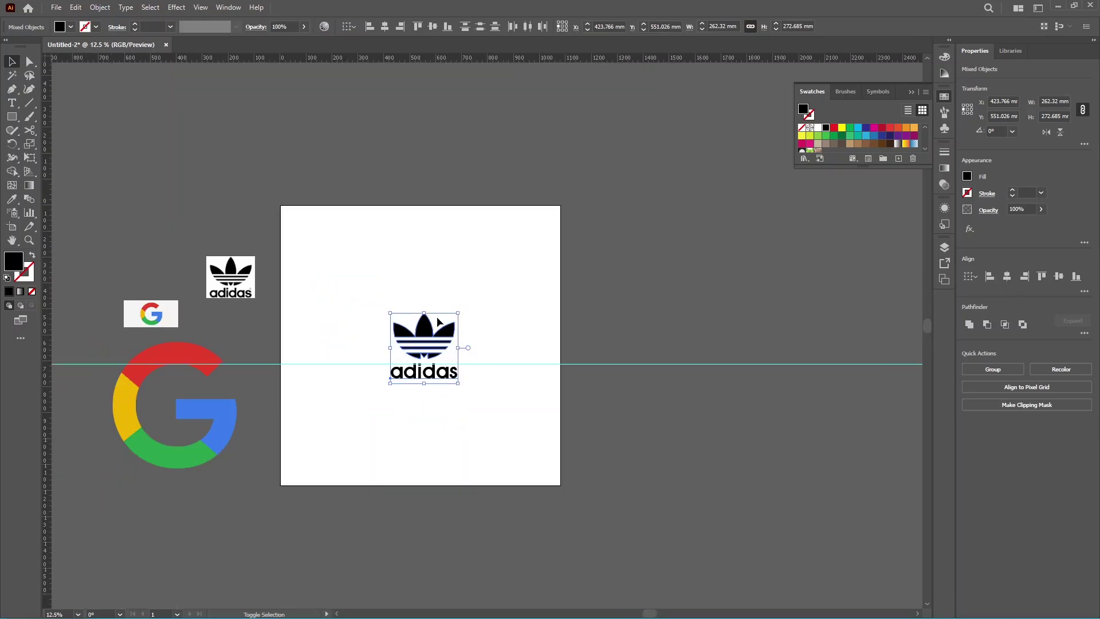
pyautogui.moveTo(428, 314); pyautogui.dragTo(429, 266)
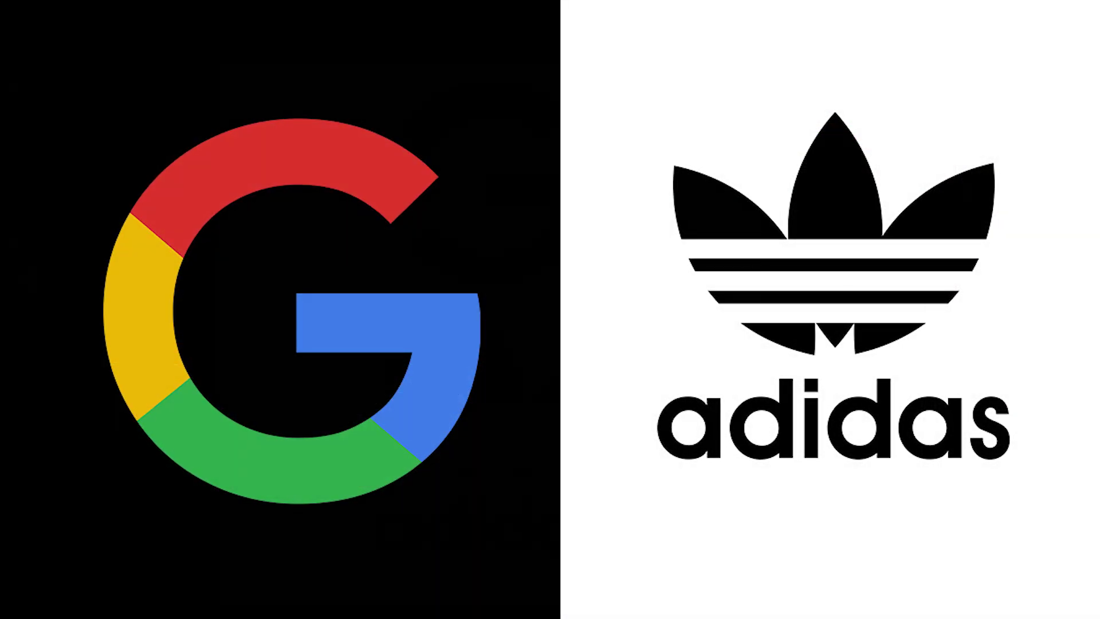